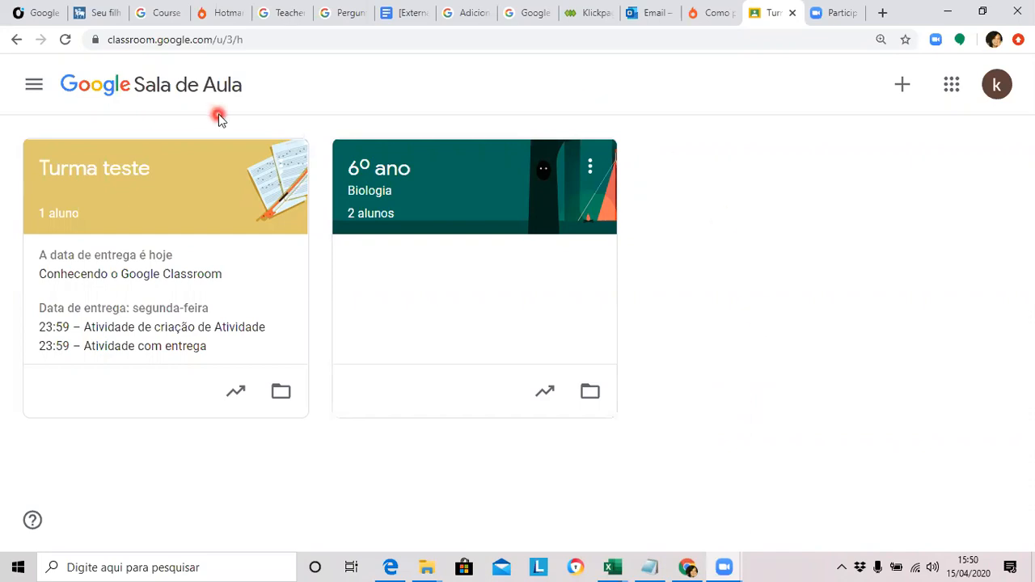
Open the "Turma teste" class and look through the posts on its Mural page
{"action": "left_click", "coordinate": [121, 178]}
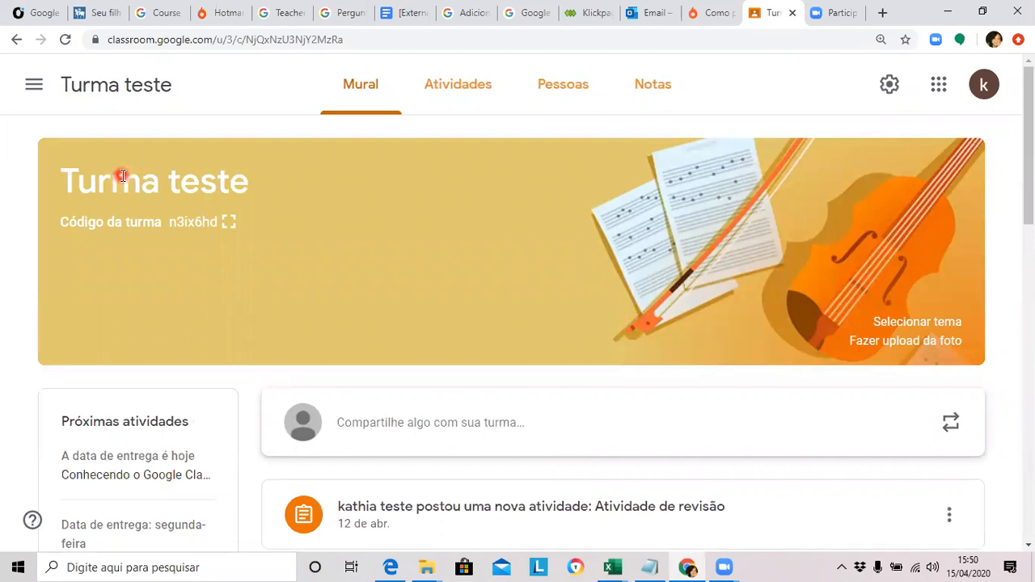
{"action": "left_click_drag", "start_coordinate": [1029, 146], "coordinate": [1029, 219]}
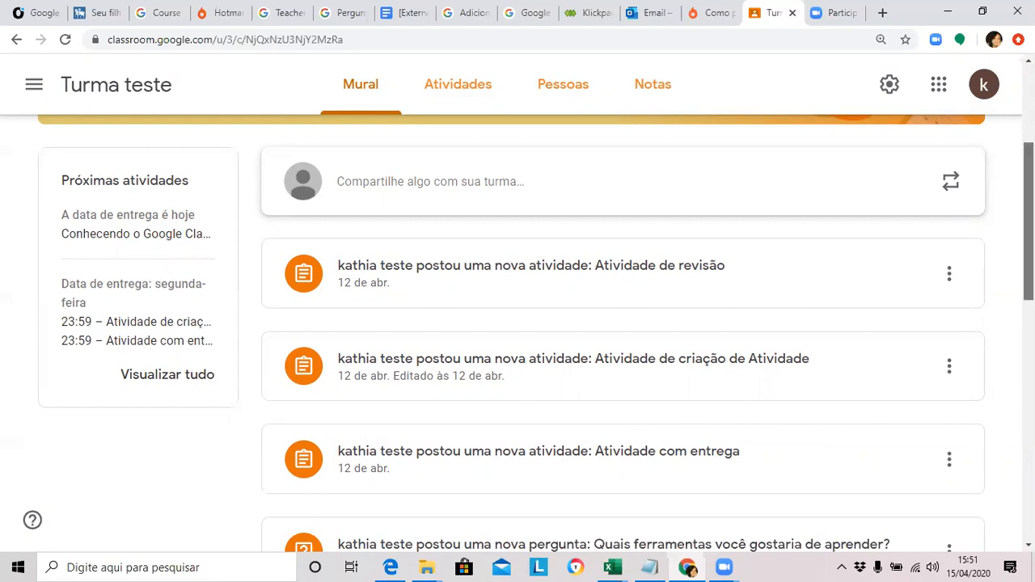
{"action": "scroll", "coordinate": [518, 333], "scroll_direction": "up", "scroll_amount": 2}
{"action": "scroll", "coordinate": [518, 333], "scroll_direction": "down", "scroll_amount": 1}
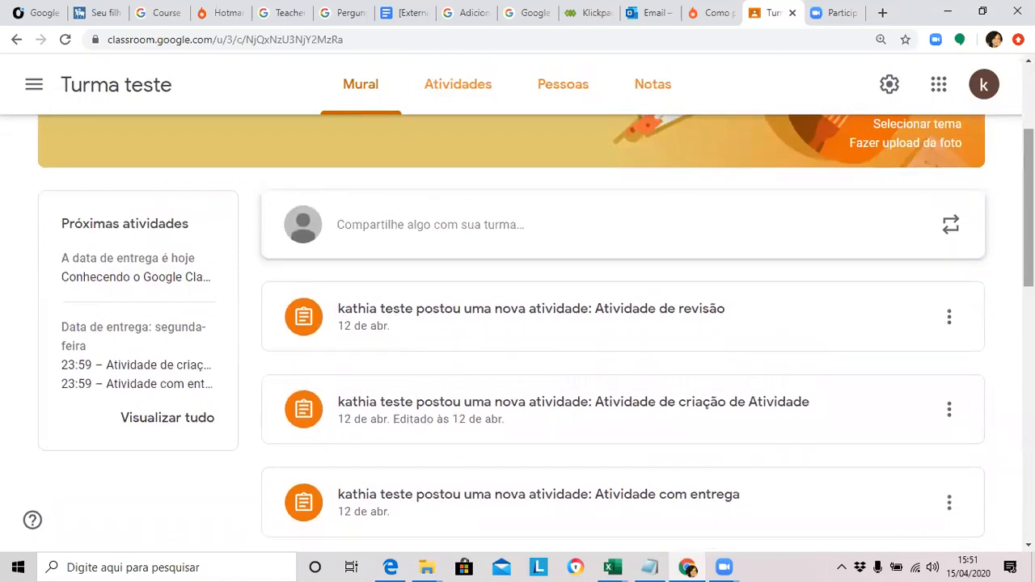
{"action": "scroll", "coordinate": [1026, 153], "scroll_direction": "up", "scroll_amount": 2}
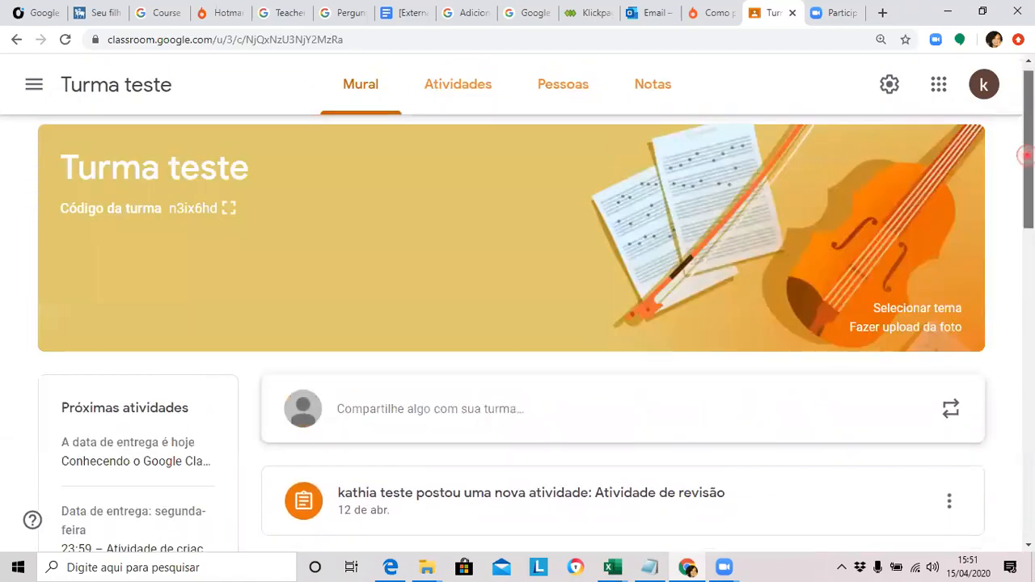
{"action": "scroll", "coordinate": [1026, 153], "scroll_direction": "down", "scroll_amount": 2}
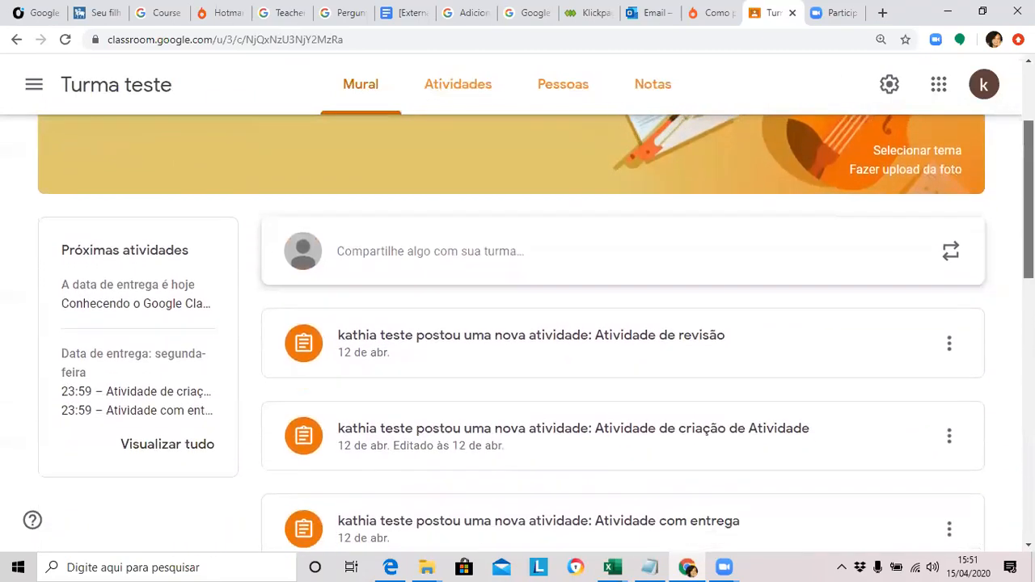
{"action": "scroll", "coordinate": [533, 332], "scroll_direction": "up", "scroll_amount": 2}
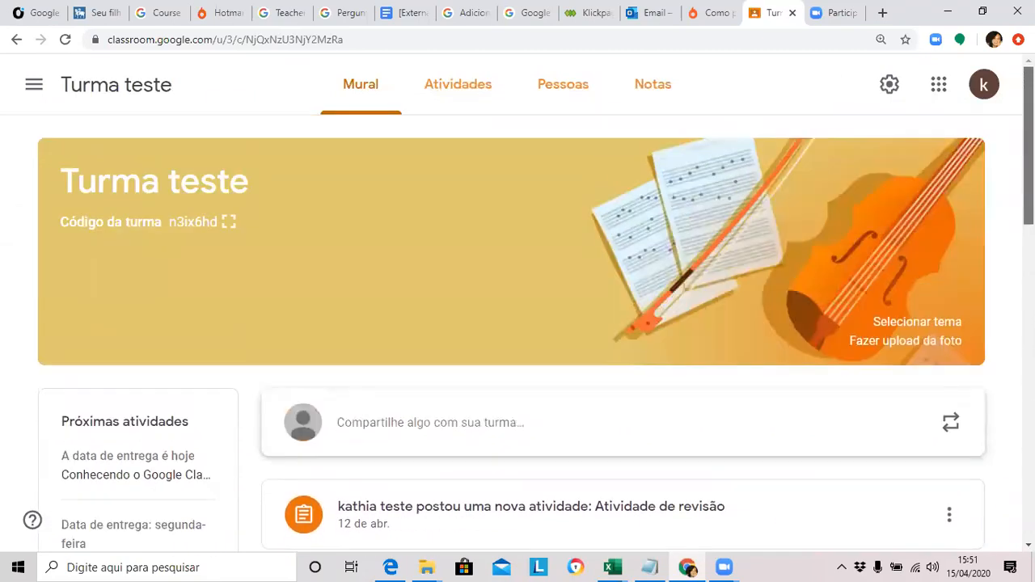
{"action": "scroll", "coordinate": [534, 331], "scroll_direction": "down", "scroll_amount": 2}
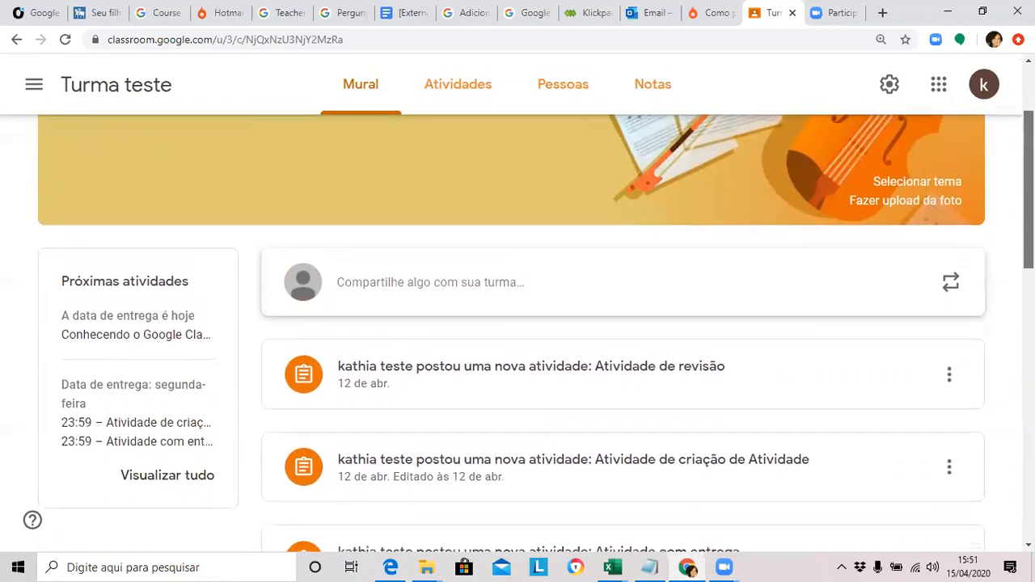
{"action": "scroll", "coordinate": [534, 332], "scroll_direction": "up", "scroll_amount": 2}
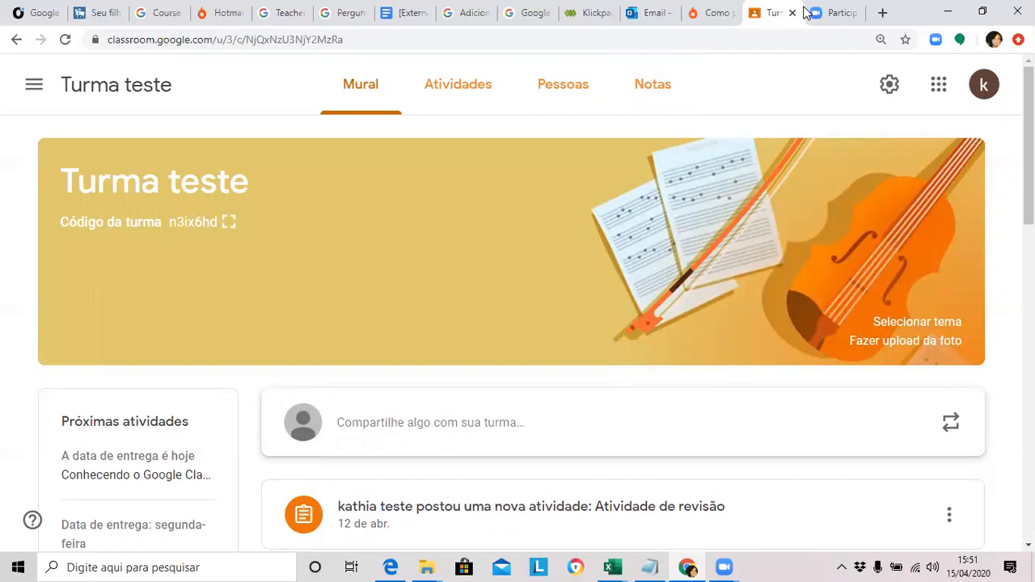
{"action": "triple_click", "coordinate": [701, 177]}
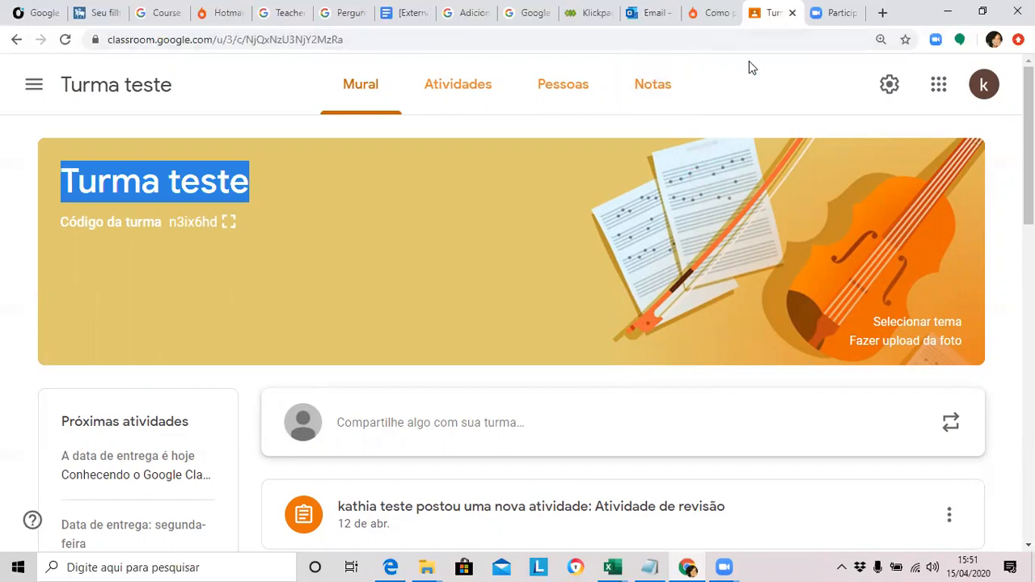
Start a new quiz assignment (Atividade com teste) in the Atividades section of the class
{"action": "left_click", "coordinate": [474, 93]}
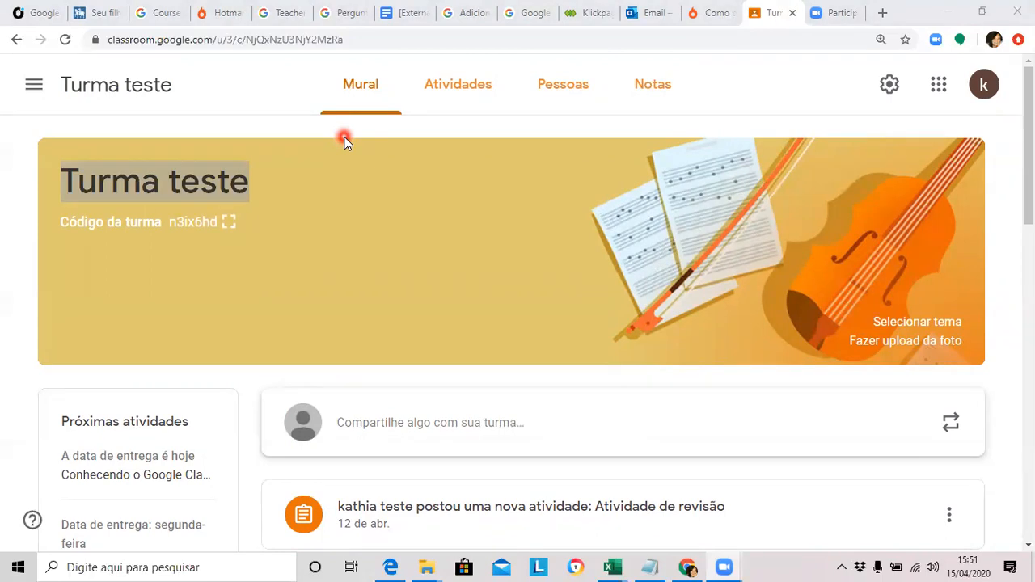
{"action": "left_click", "coordinate": [468, 89]}
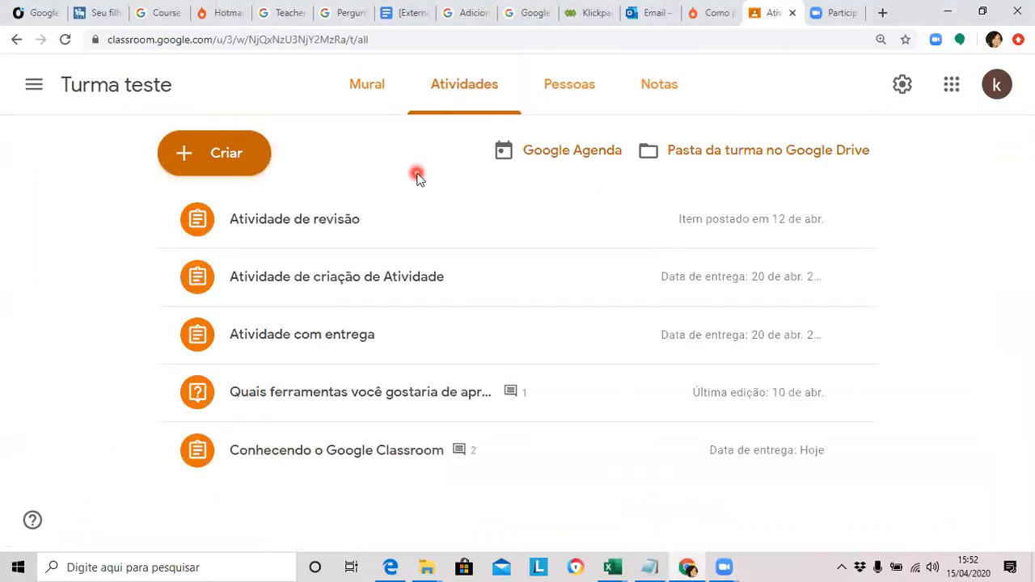
{"action": "left_click", "coordinate": [220, 157]}
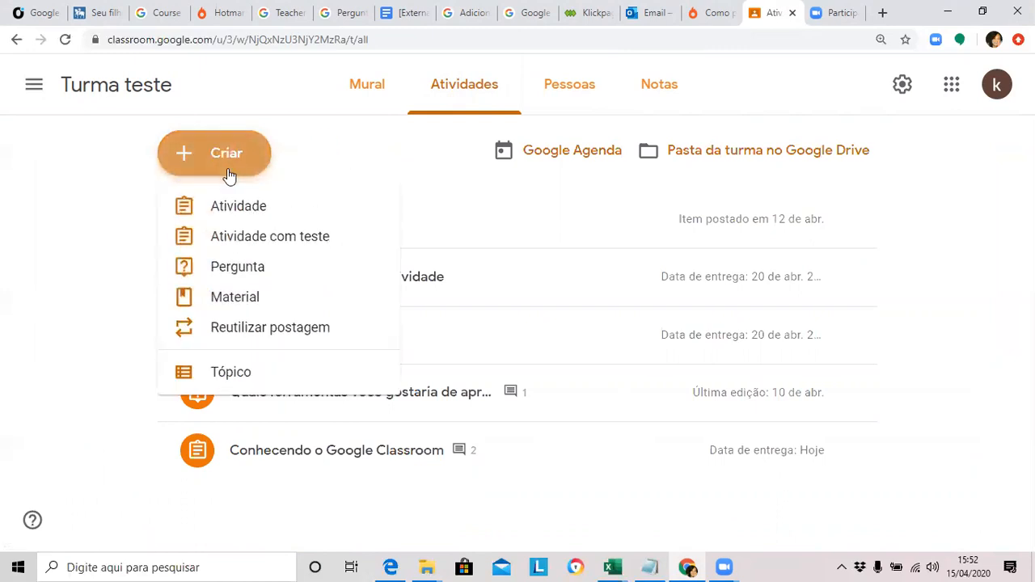
{"action": "left_click", "coordinate": [221, 243]}
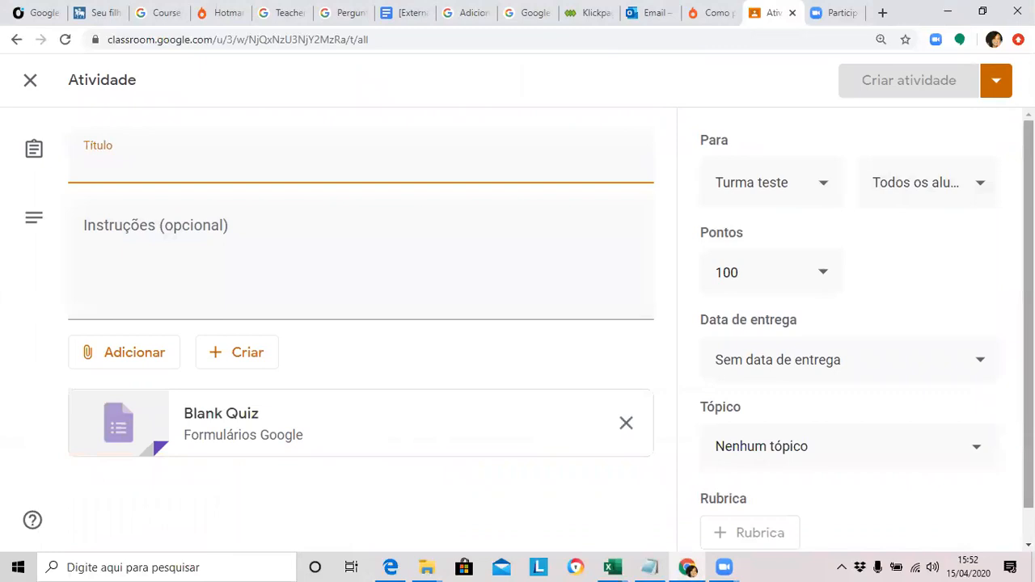
{"action": "left_click", "coordinate": [1029, 313]}
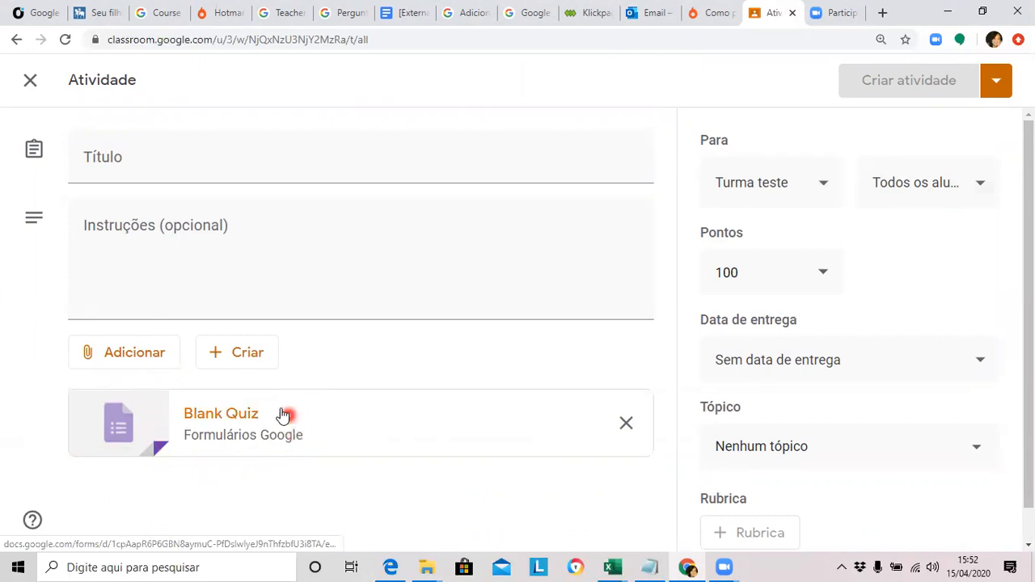
Title the quiz assignment "Teste número 1" and go on to its instructions
{"action": "left_click", "coordinate": [151, 158]}
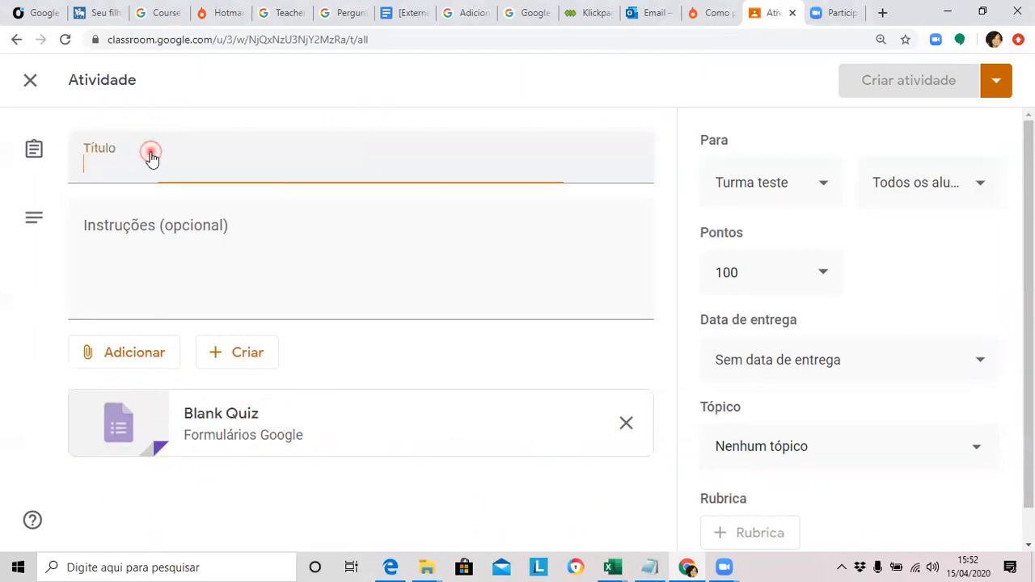
{"action": "type", "text": "T"}
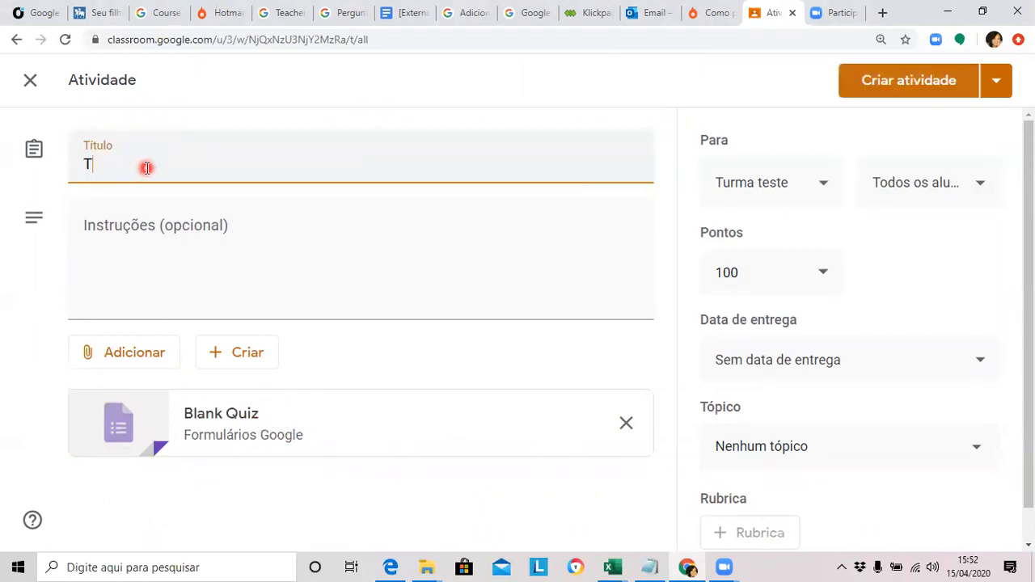
{"action": "type", "text": "este número 1"}
{"action": "left_click", "coordinate": [132, 243]}
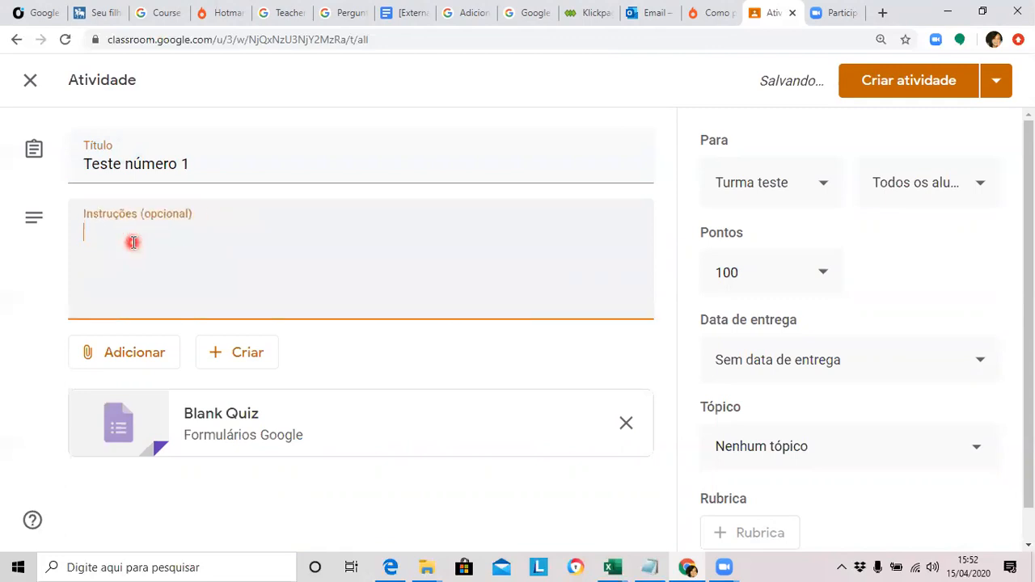
{"action": "type", "text": "Pre"}
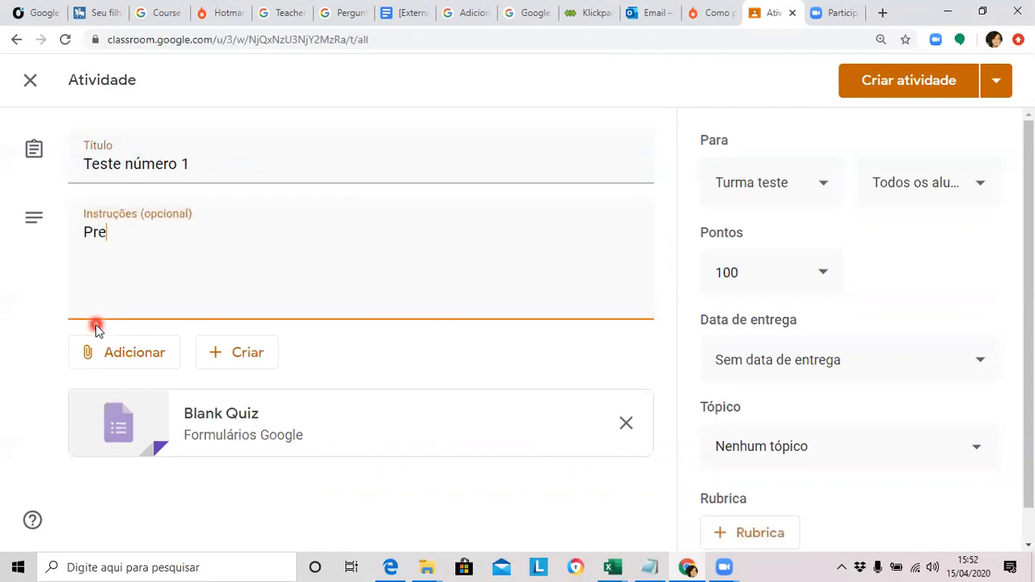
{"action": "type", "text": "encha o"}
{"action": "key", "text": "BackSpace"}
{"action": "key", "text": "BackSpace"}
{"action": "key", "text": "BackSpace"}
{"action": "key", "text": "BackSpace"}
{"action": "key", "text": "BackSpace"}
{"action": "key", "text": "BackSpace"}
{"action": "key", "text": "BackSpace"}
{"action": "key", "text": "BackSpace"}
{"action": "key", "text": "BackSpace"}
{"action": "key", "text": "BackSpace"}
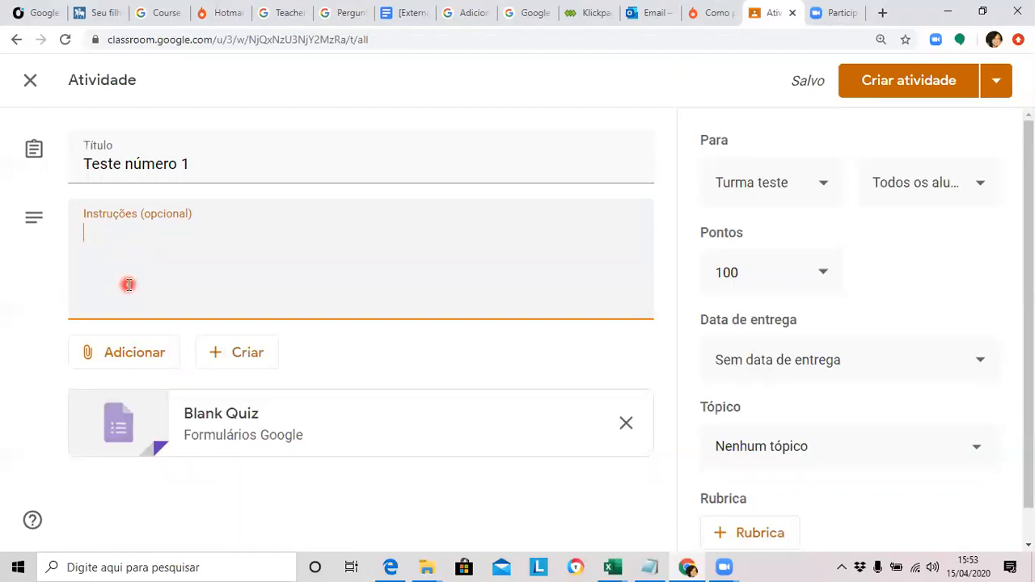
Write the assignment instructions as "preencha o formulário - vale nota de 0 a 100."
{"action": "type", "text": "preencha o"}
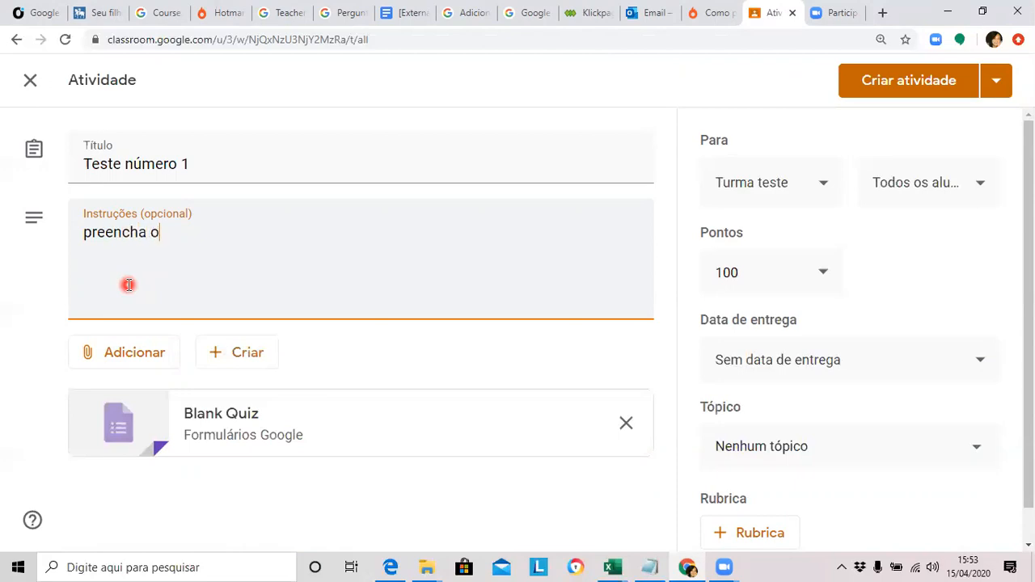
{"action": "type", "text": " formula"}
{"action": "key", "text": "BackSpace"}
{"action": "type", "text": "ário - "}
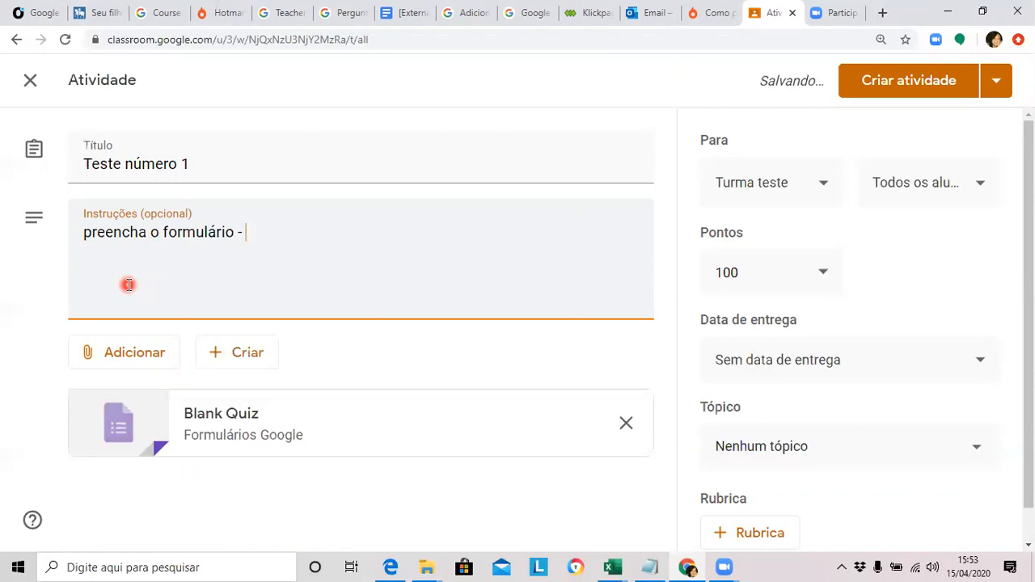
{"action": "type", "text": "vale not"}
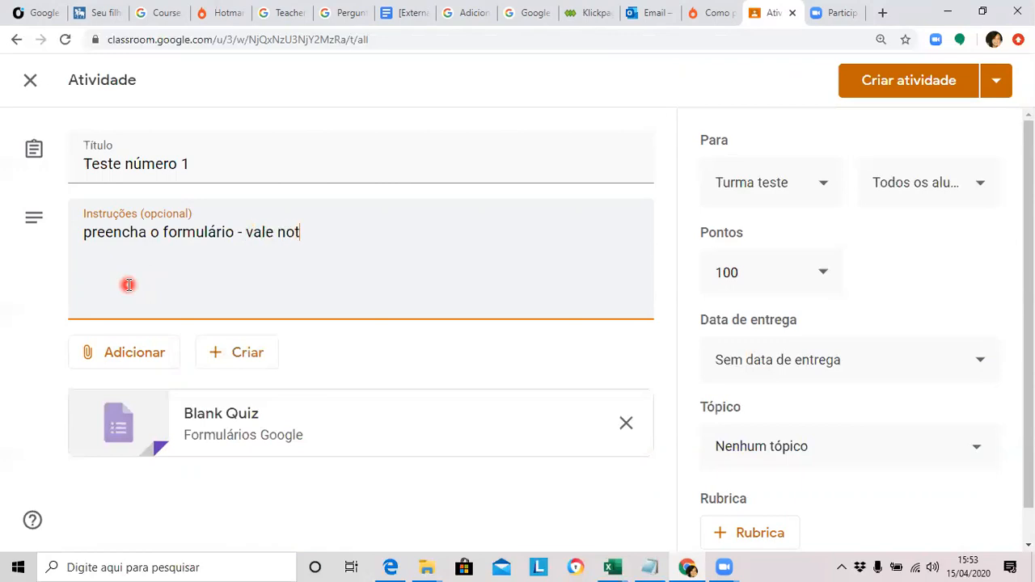
{"action": "type", "text": "a de 0 a 100."}
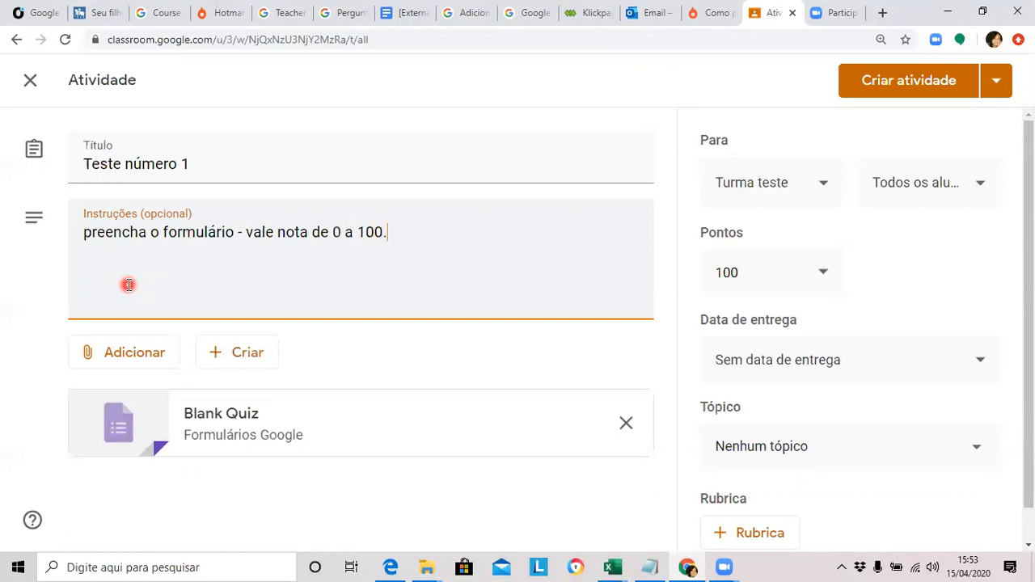
Open the attached Blank Quiz form and change the title in its header to "Teste 1"
{"action": "left_click_drag", "start_coordinate": [1029, 259], "coordinate": [1029, 293]}
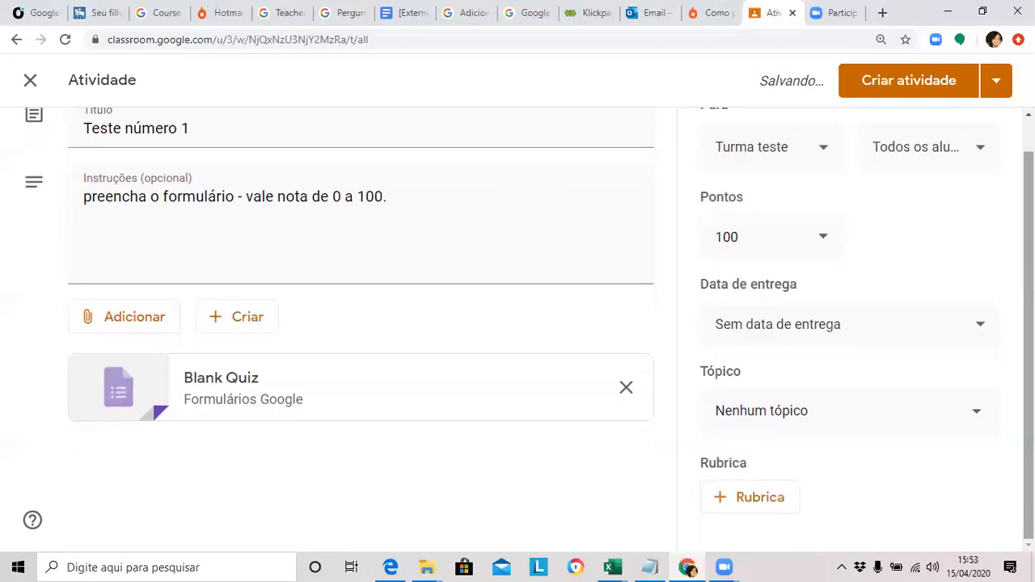
{"action": "left_click", "coordinate": [230, 396]}
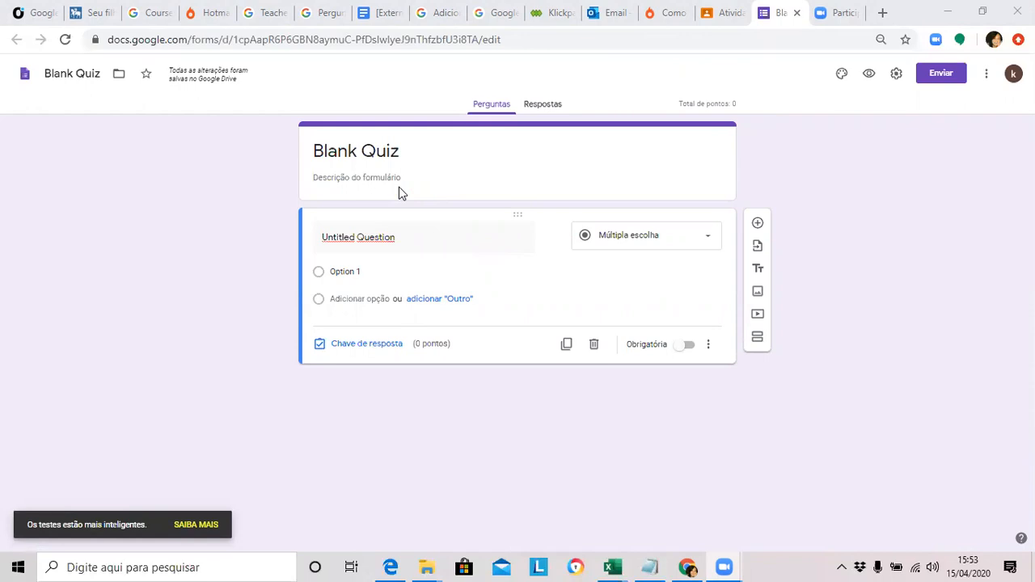
{"action": "left_click", "coordinate": [381, 158]}
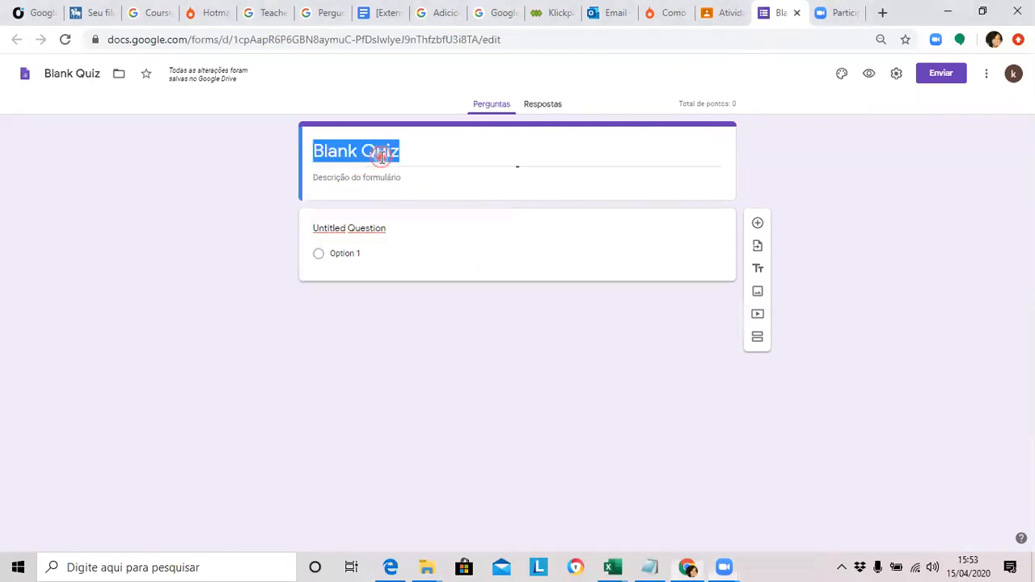
{"action": "key", "text": "BackSpace"}
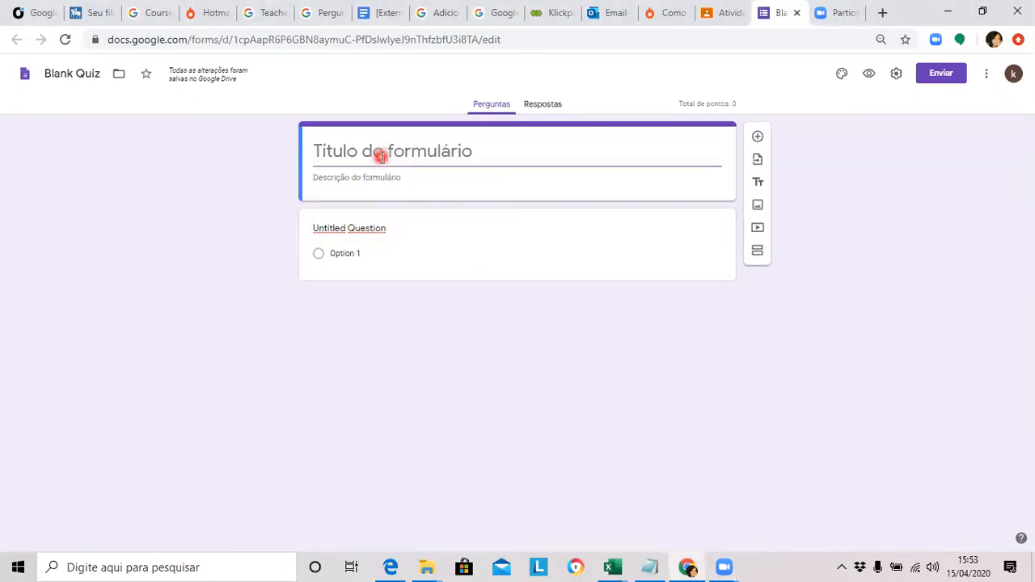
{"action": "type", "text": "Teste "}
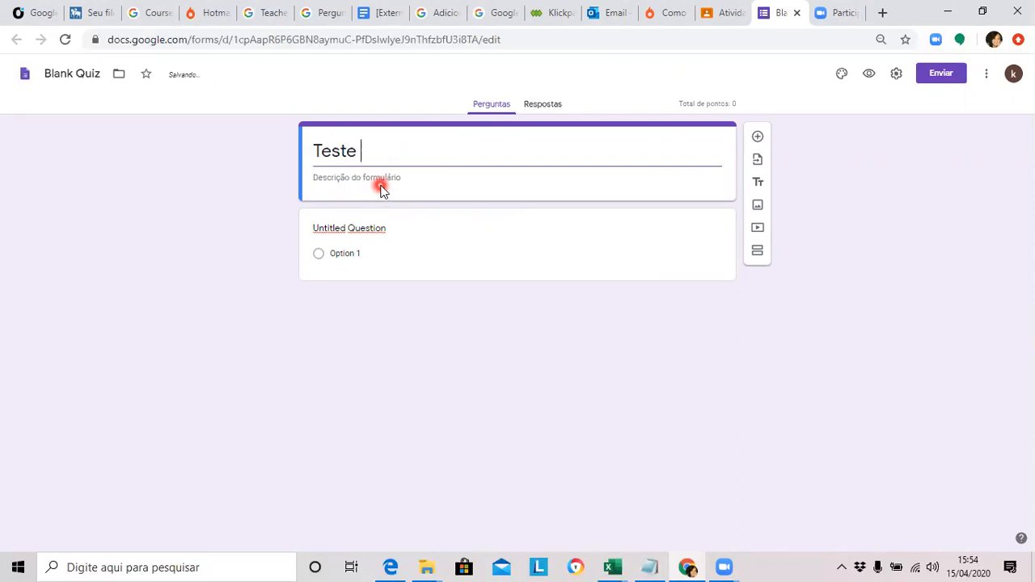
{"action": "type", "text": "1"}
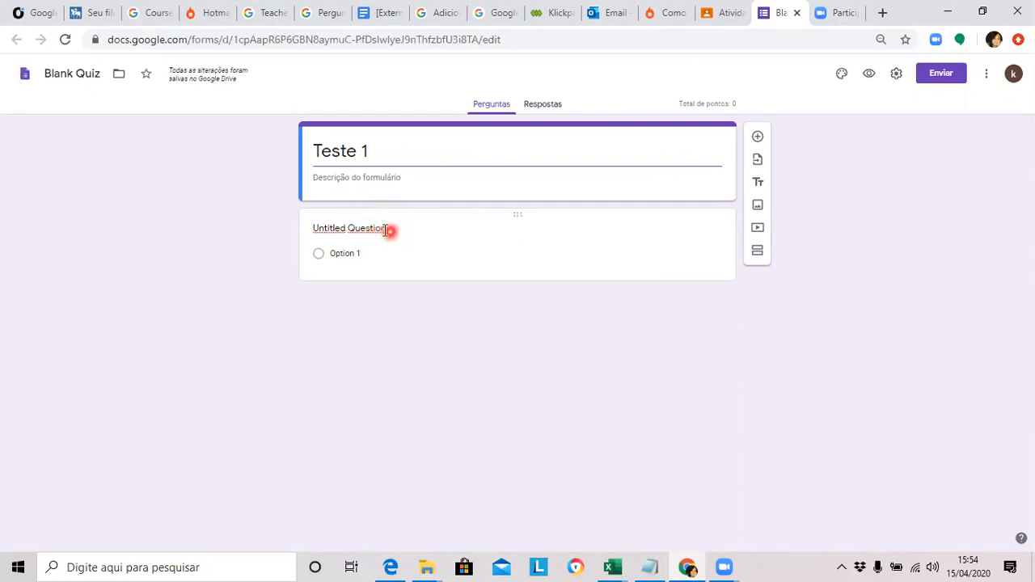
Replace the untitled question with "Qual a capital do Brasil?" and set its type to short answer (Resposta curta)
{"action": "left_click", "coordinate": [377, 231]}
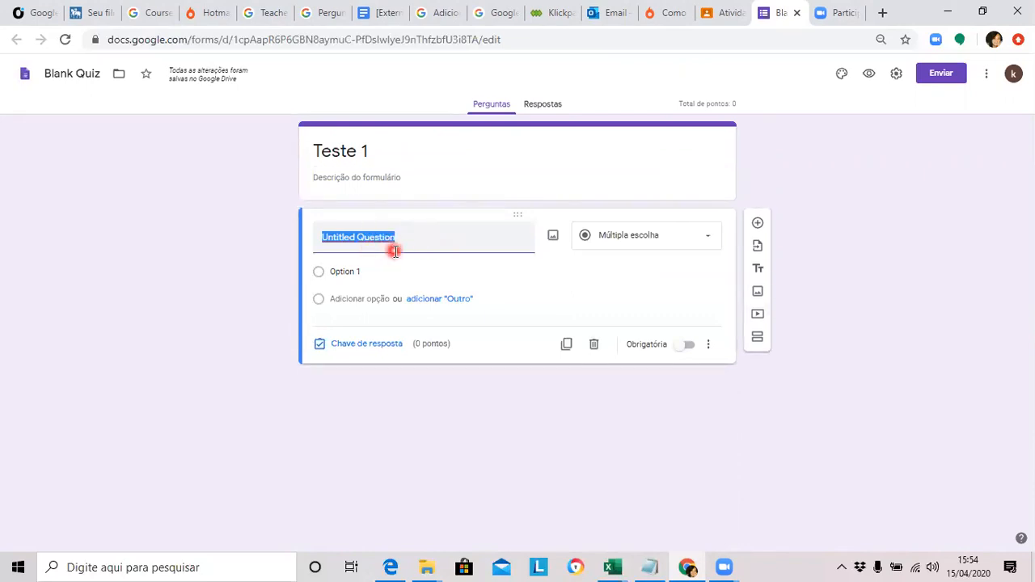
{"action": "key", "text": "BackSpace"}
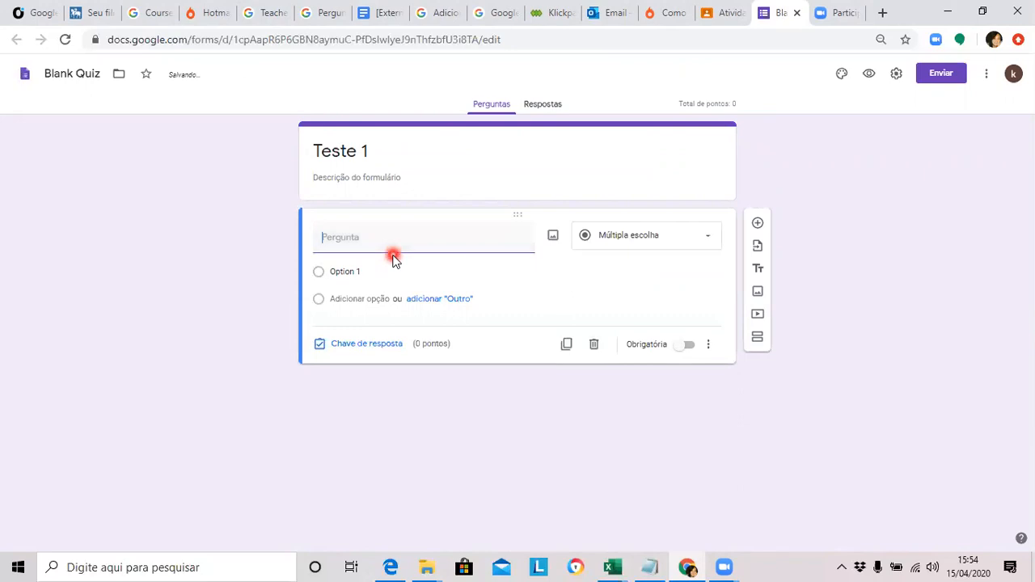
{"action": "type", "text": "Qual a capital do Brasil"}
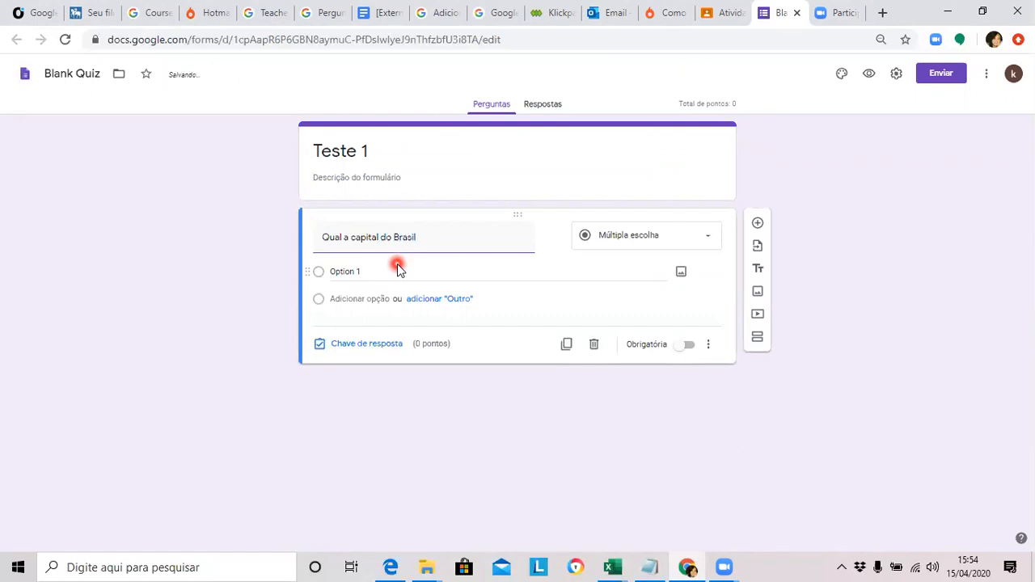
{"action": "type", "text": "?"}
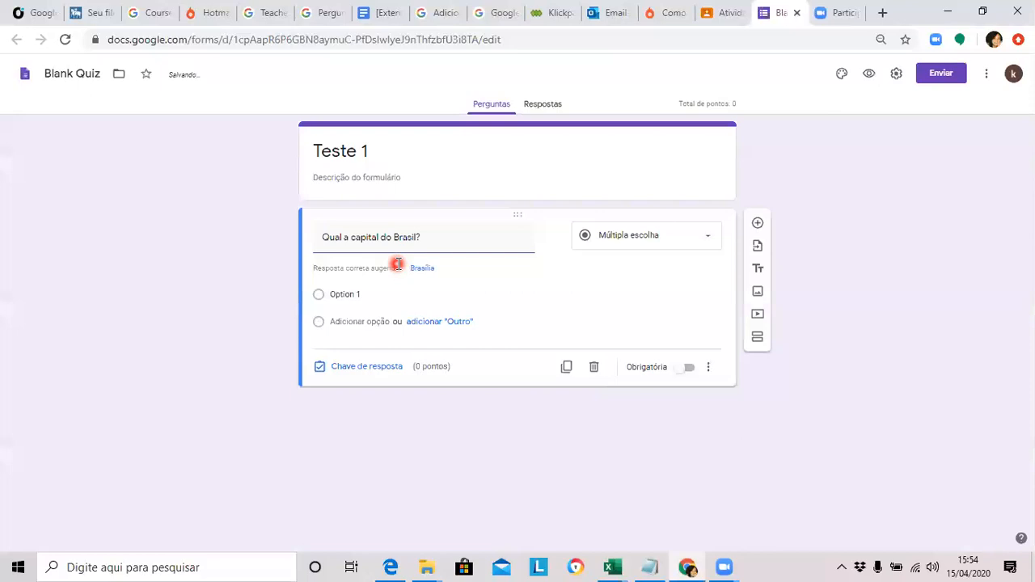
{"action": "left_click", "coordinate": [687, 240]}
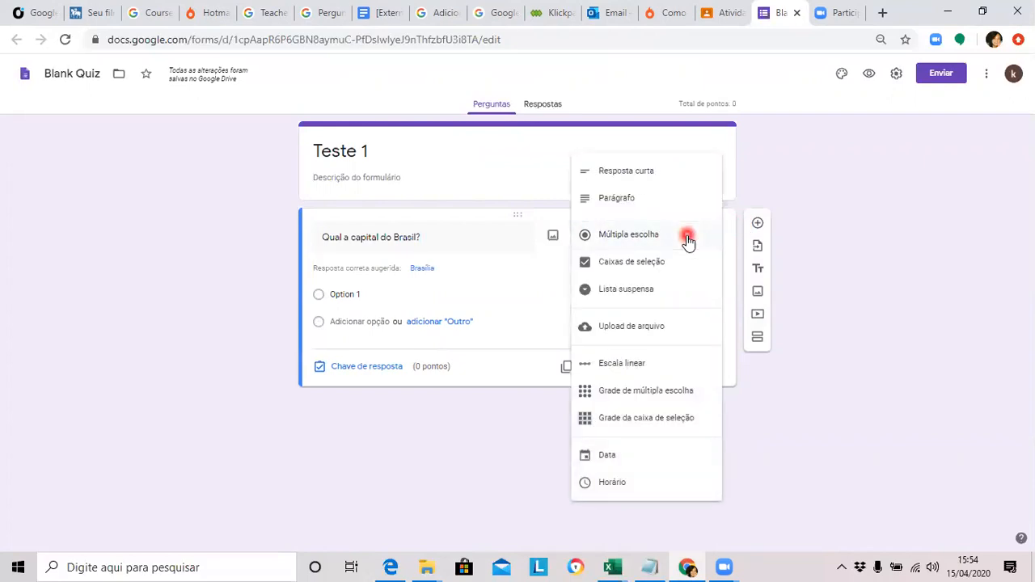
{"action": "left_click", "coordinate": [688, 183]}
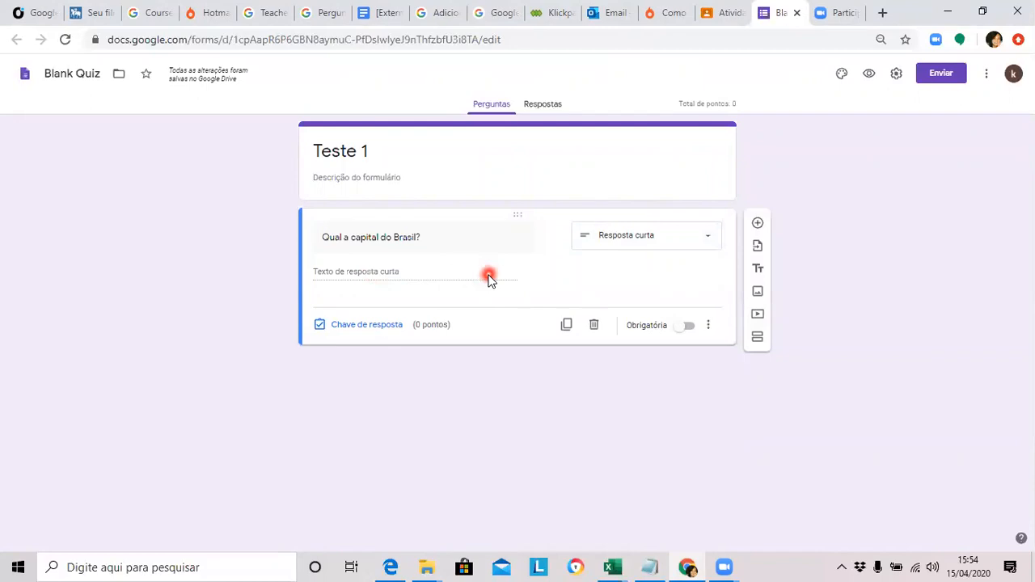
{"action": "left_click", "coordinate": [711, 245]}
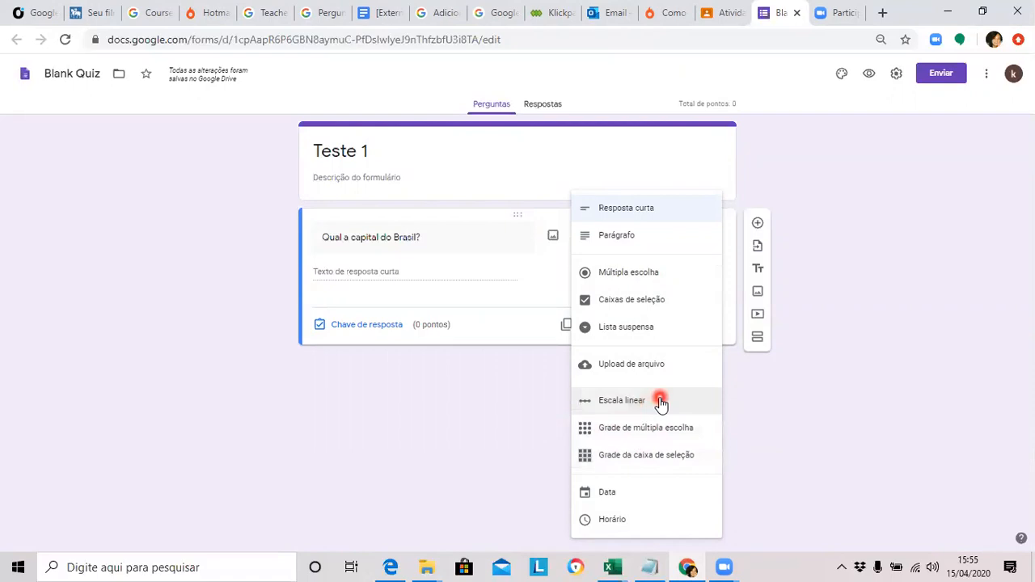
{"action": "left_click", "coordinate": [879, 336]}
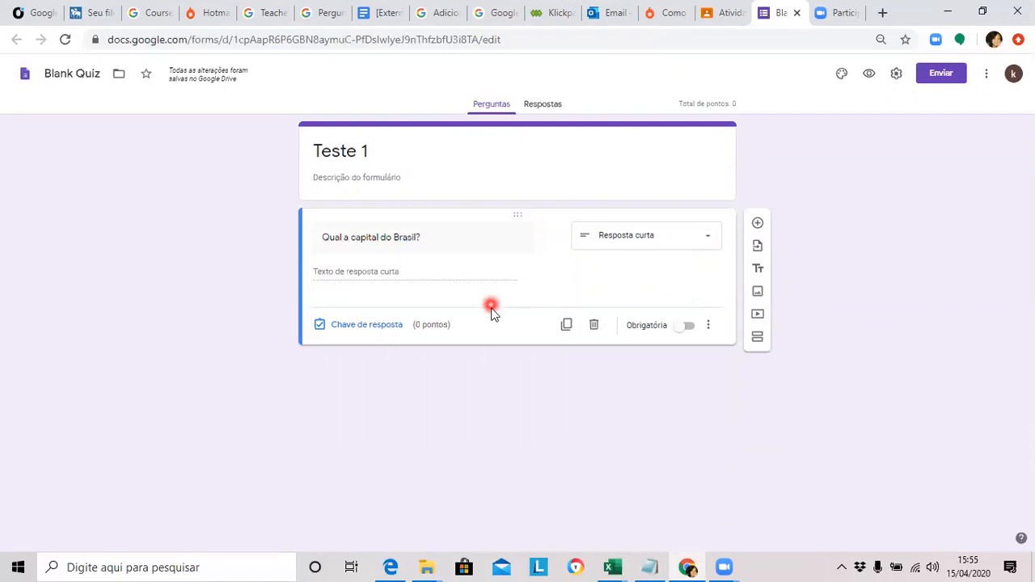
Open the answer key of the question about Brazil's capital and add "Brasília" as an accepted correct answer
{"action": "left_click", "coordinate": [374, 333]}
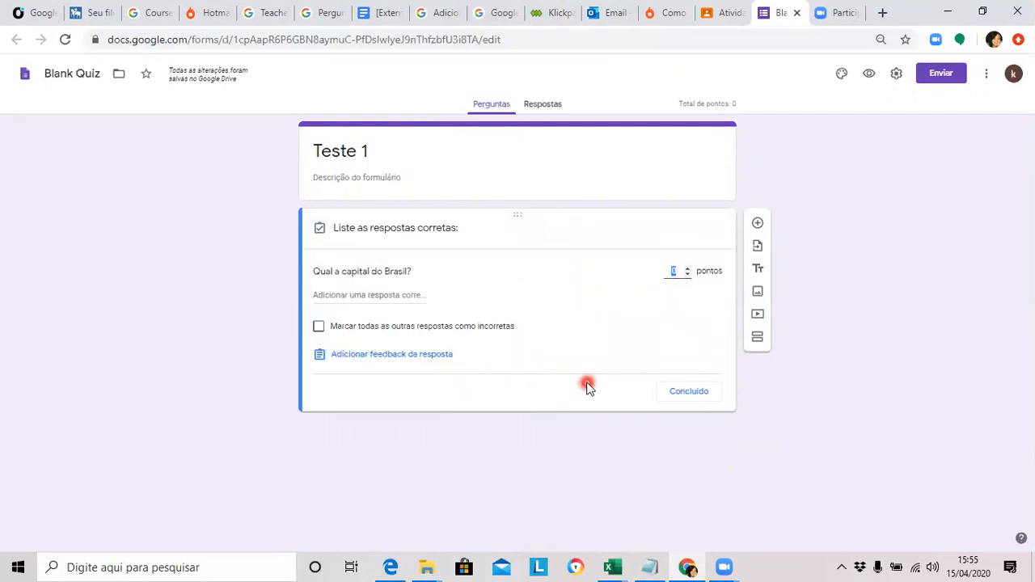
{"action": "left_click", "coordinate": [358, 295]}
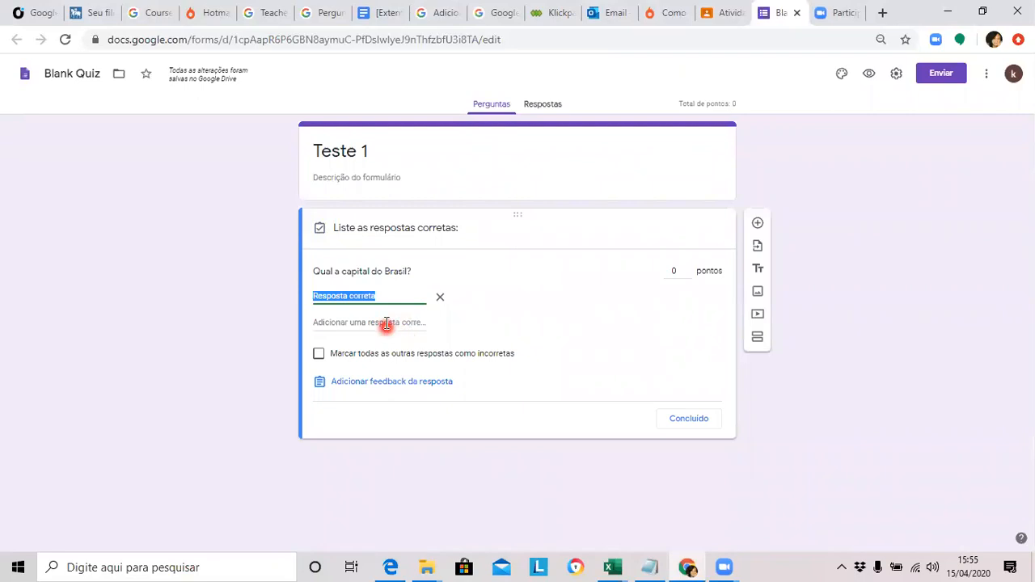
{"action": "left_click", "coordinate": [386, 322]}
{"action": "key", "text": "BackSpace"}
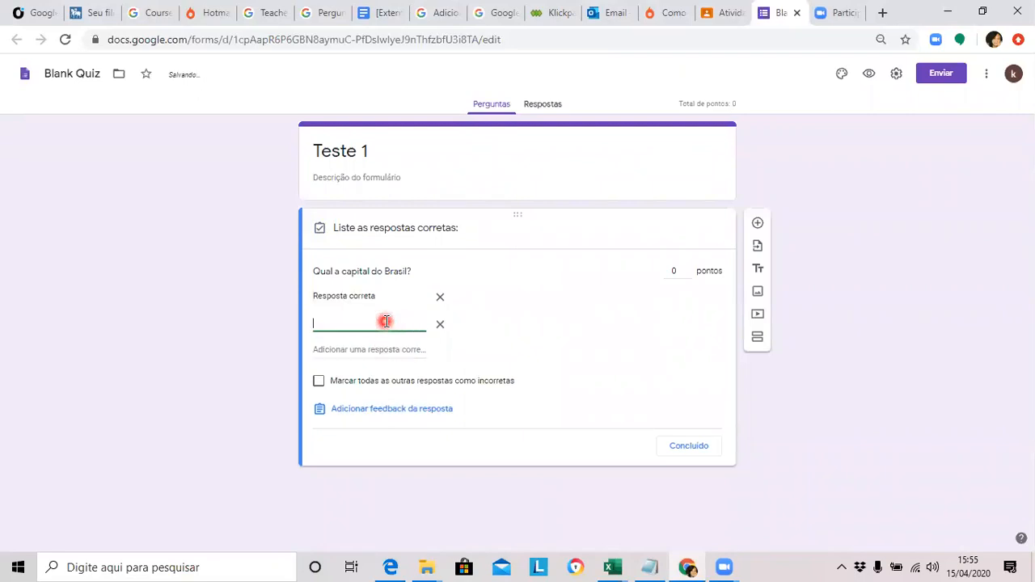
{"action": "type", "text": "Brasilia"}
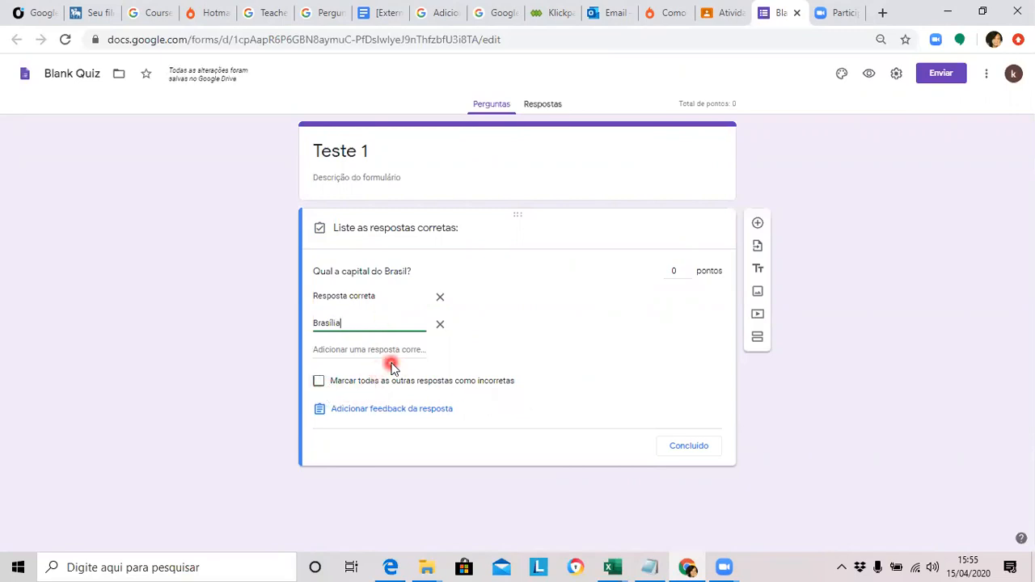
Give the capital question 10 points and mark all other answers as incorrect, then finish its answer key
{"action": "left_click", "coordinate": [686, 271]}
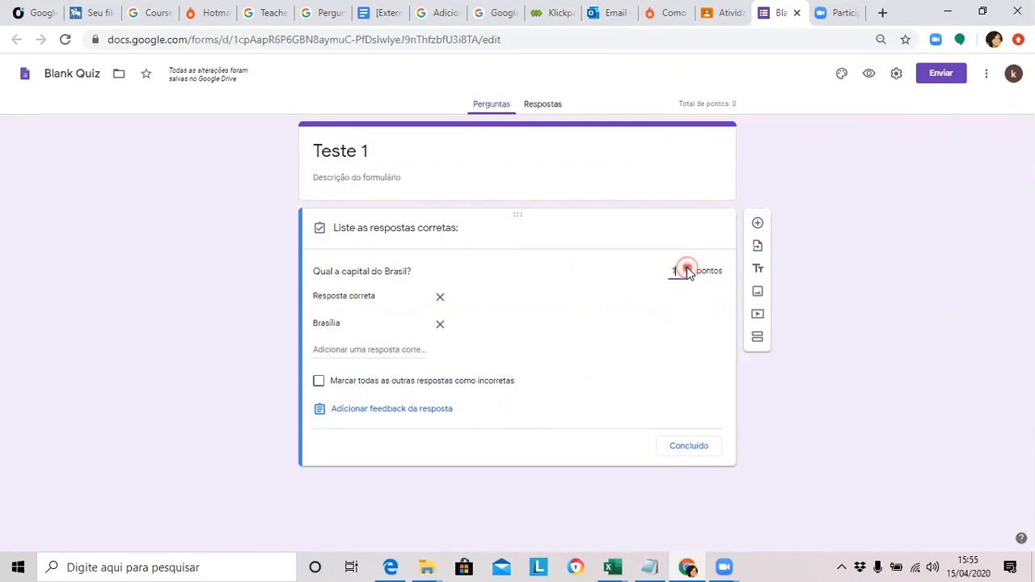
{"action": "type", "text": "2"}
{"action": "key", "text": "BackSpace"}
{"action": "type", "text": "10"}
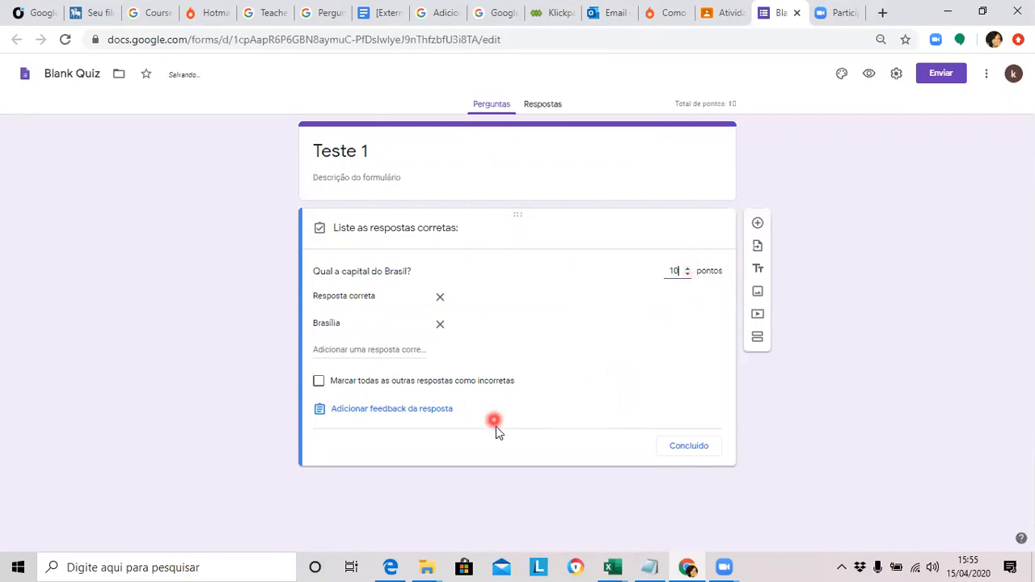
{"action": "left_click", "coordinate": [320, 383]}
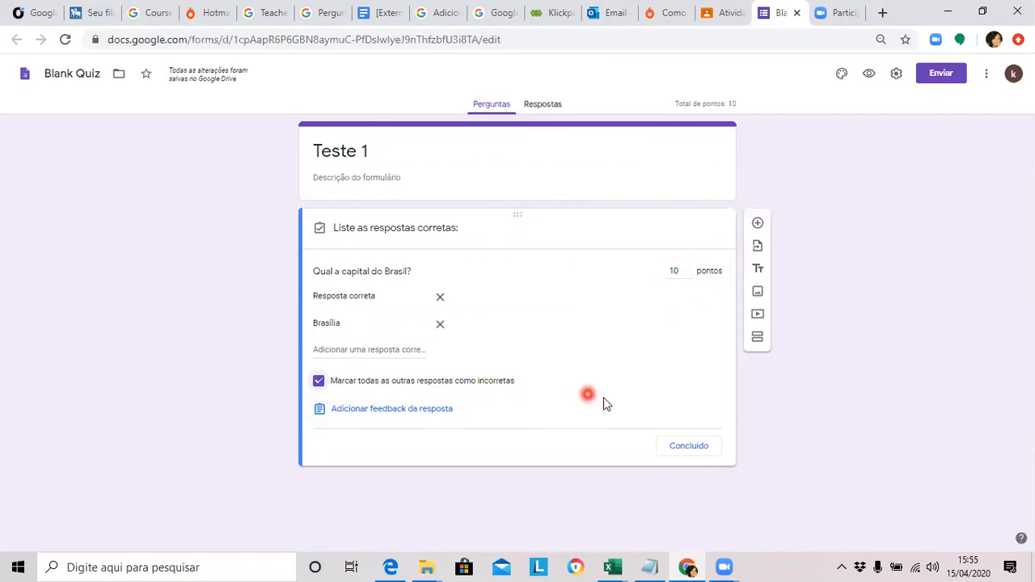
{"action": "left_click", "coordinate": [684, 448]}
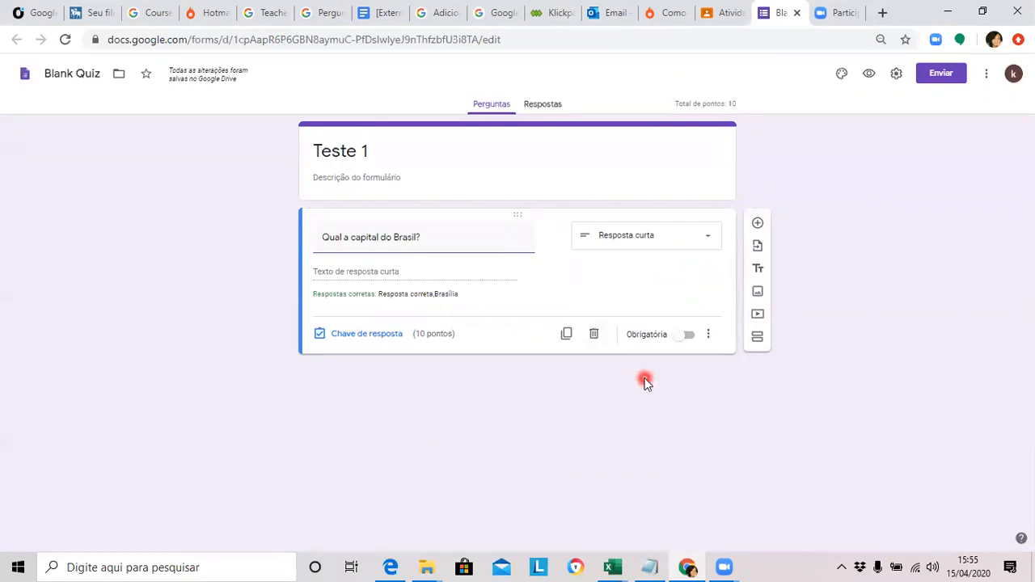
Add a second question reading "Assinale os animais que são mamíferos" with the checkbox type (Caixas de seleção)
{"action": "left_click", "coordinate": [758, 223]}
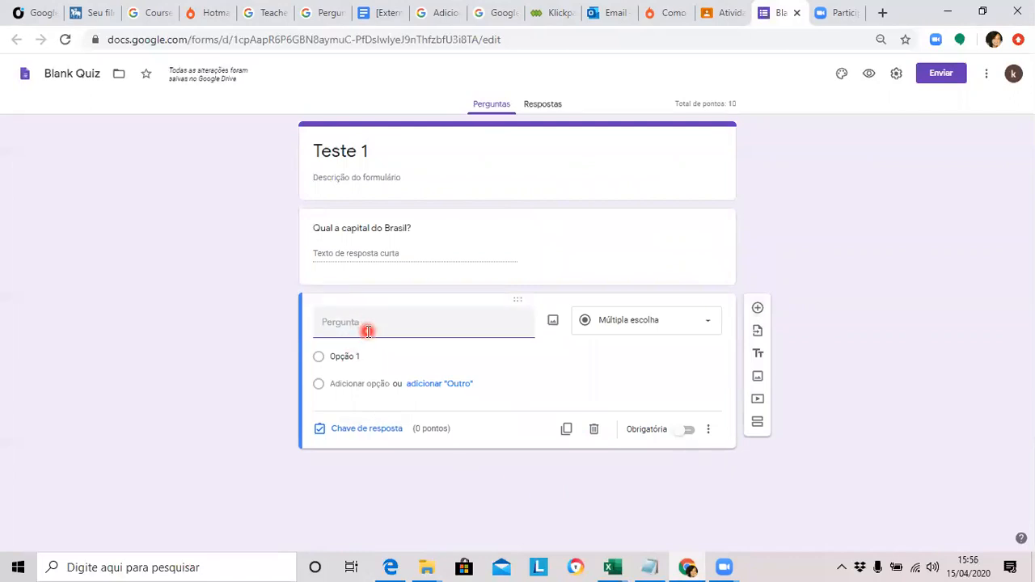
{"action": "type", "text": "Escolha"}
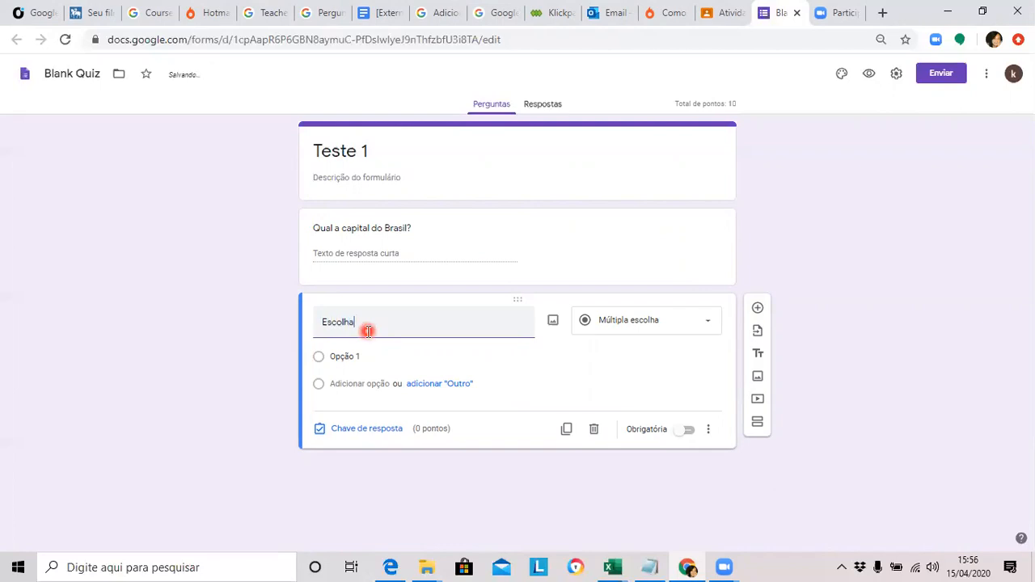
{"action": "type", "text": " os tipos de"}
{"action": "key", "text": "BackSpace"}
{"action": "key", "text": "BackSpace"}
{"action": "key", "text": "BackSpace"}
{"action": "key", "text": "BackSpace"}
{"action": "key", "text": "BackSpace"}
{"action": "key", "text": "BackSpace"}
{"action": "key", "text": "BackSpace"}
{"action": "key", "text": "BackSpace"}
{"action": "key", "text": "BackSpace"}
{"action": "key", "text": "BackSpace"}
{"action": "key", "text": "BackSpace"}
{"action": "key", "text": "BackSpace"}
{"action": "key", "text": "BackSpace"}
{"action": "key", "text": "BackSpace"}
{"action": "key", "text": "BackSpace"}
{"action": "key", "text": "BackSpace"}
{"action": "key", "text": "BackSpace"}
{"action": "key", "text": "BackSpace"}
{"action": "key", "text": "BackSpace"}
{"action": "type", "text": "Assinale os ani"}
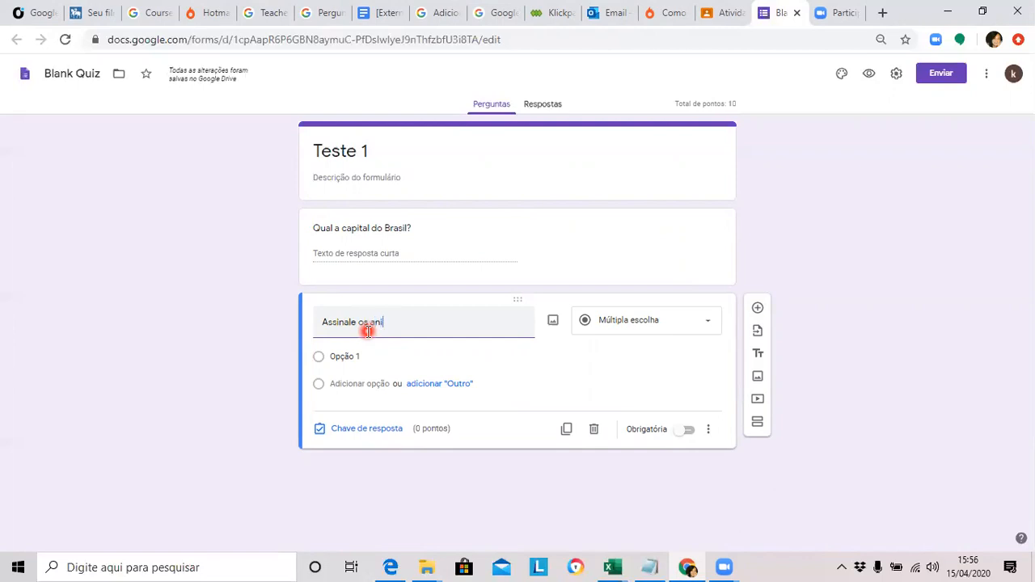
{"action": "type", "text": "mais que são mamiferos"}
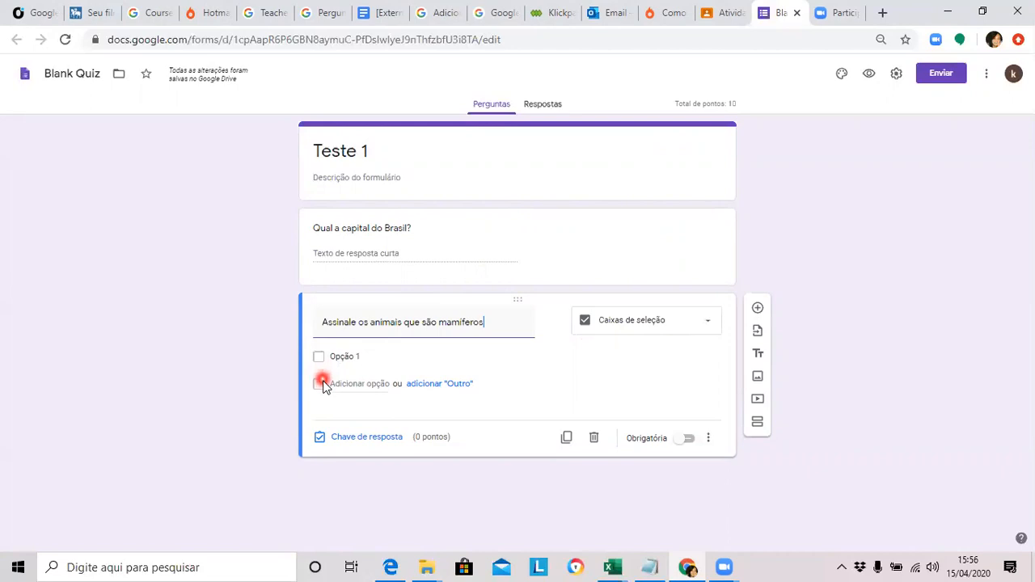
Enter Vaca, Gato, Gavião, Peixe and Tartaruga as the answer options of the mammals question
{"action": "left_click", "coordinate": [351, 356]}
{"action": "key", "text": "BackSpace"}
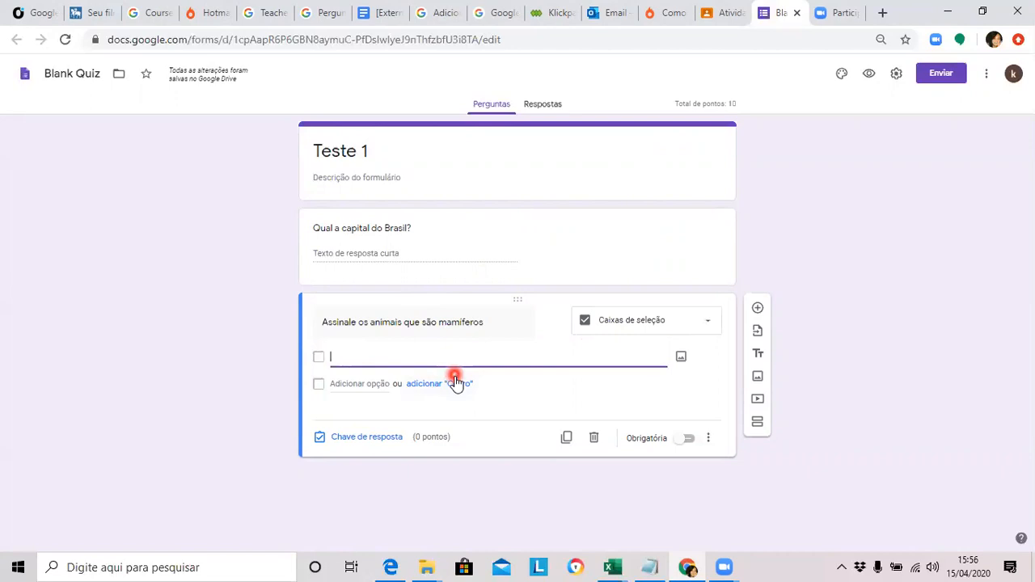
{"action": "type", "text": "Vaca"}
{"action": "left_click", "coordinate": [385, 383]}
{"action": "key", "text": "BackSpace"}
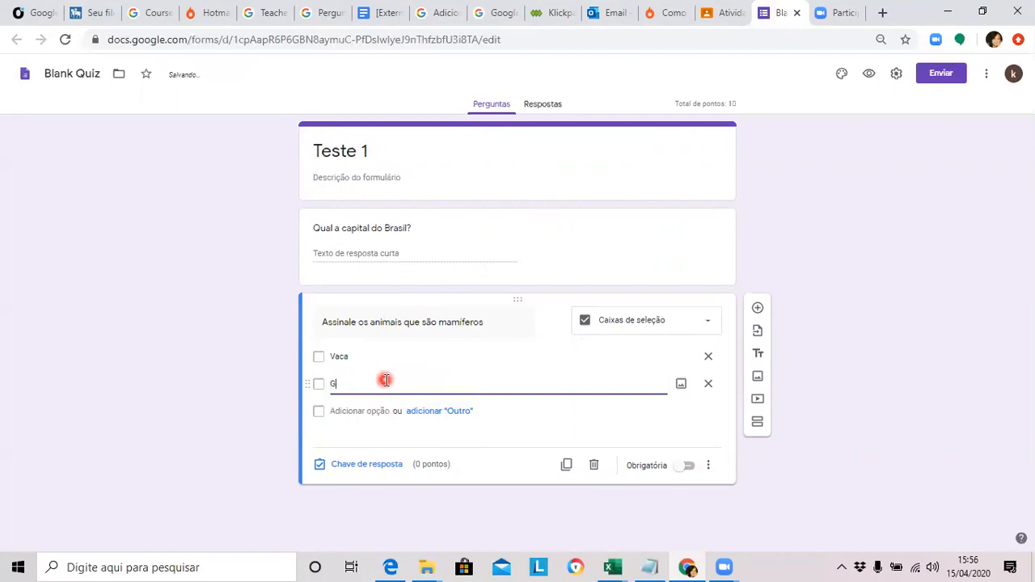
{"action": "left_click", "coordinate": [359, 411]}
{"action": "type", "text": "Gavião"}
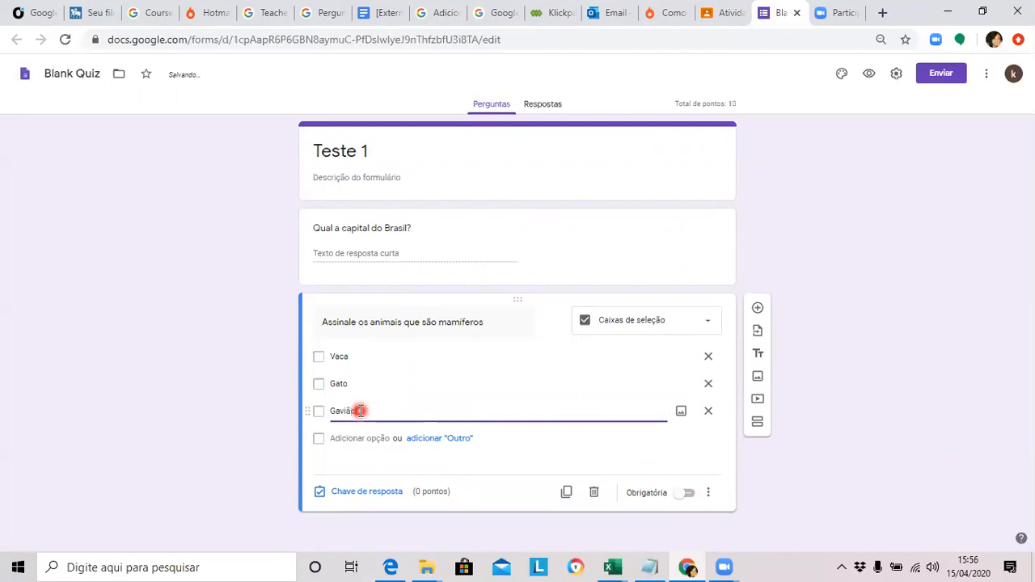
{"action": "left_click", "coordinate": [353, 438]}
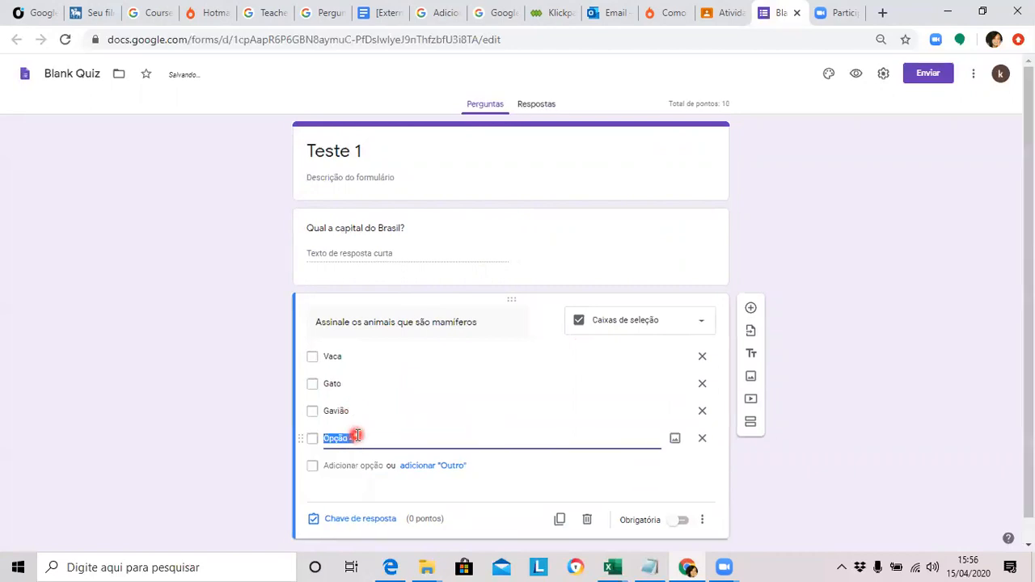
{"action": "key", "text": "BackSpace"}
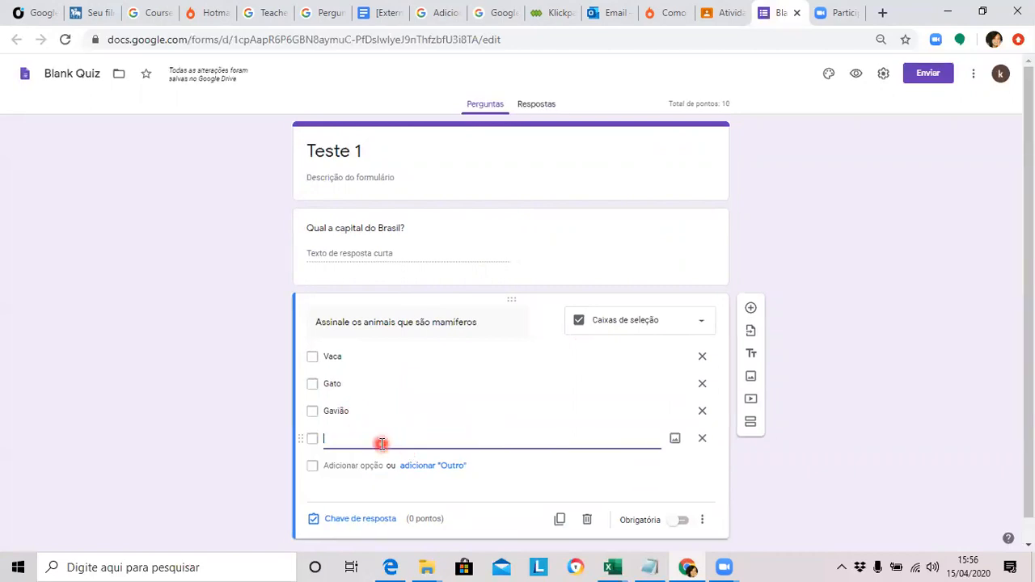
{"action": "type", "text": "Peixe"}
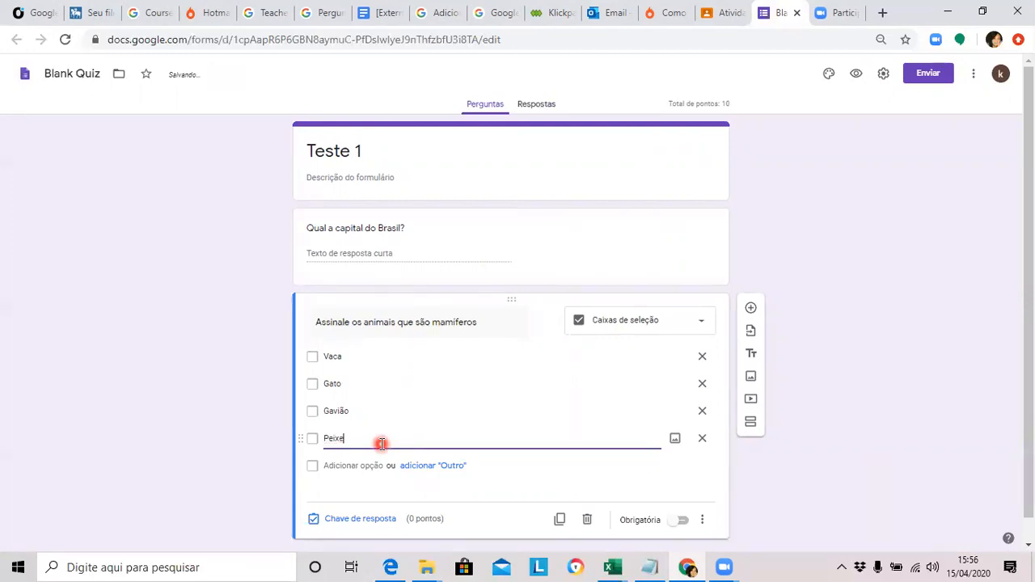
{"action": "left_click", "coordinate": [372, 465]}
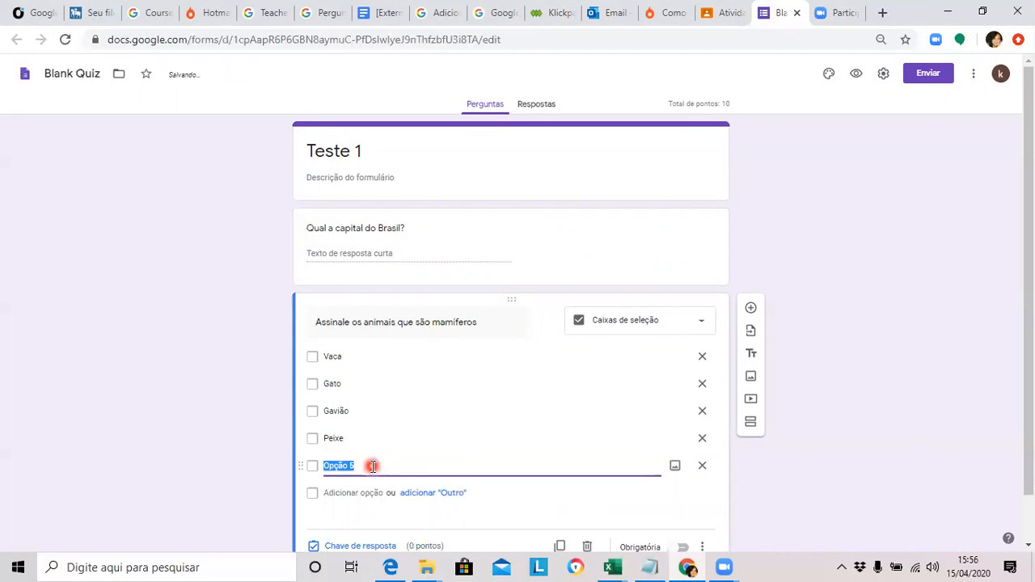
{"action": "key", "text": "BackSpace"}
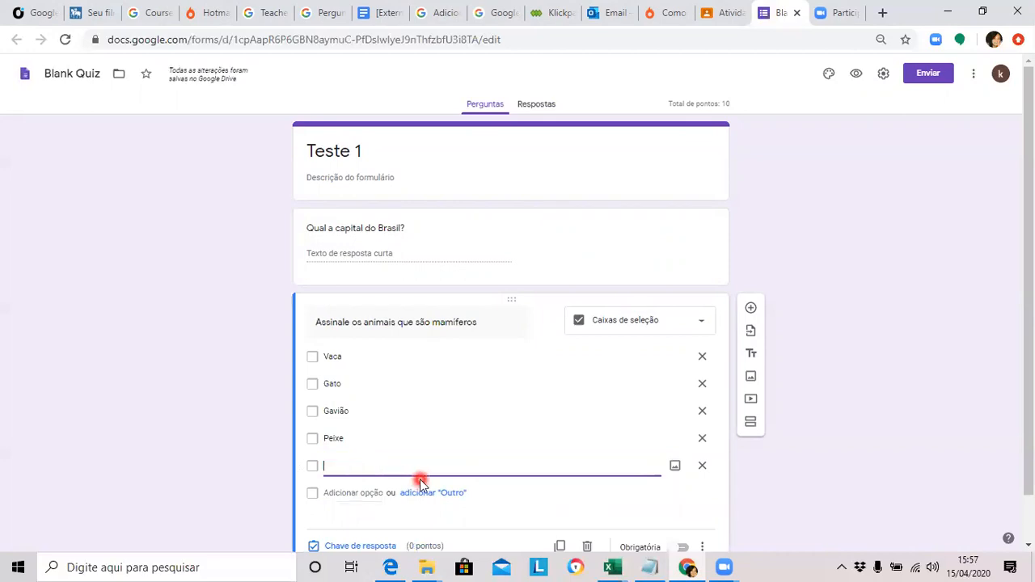
{"action": "type", "text": "Tartaruga"}
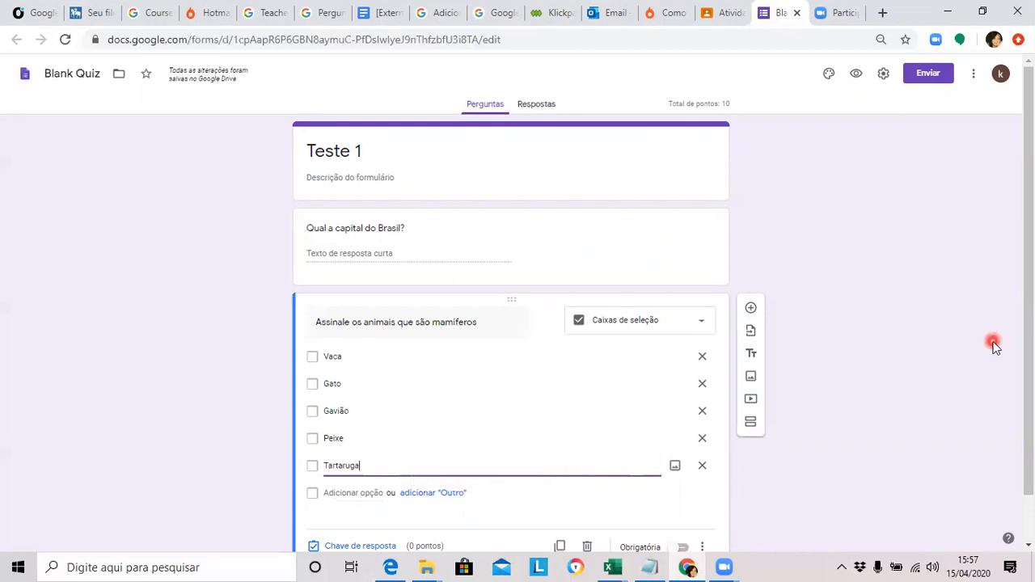
In the mammals question's answer key, mark Vaca and Gato as correct and set its score to 10 points
{"action": "left_click_drag", "start_coordinate": [1027, 295], "coordinate": [1015, 380]}
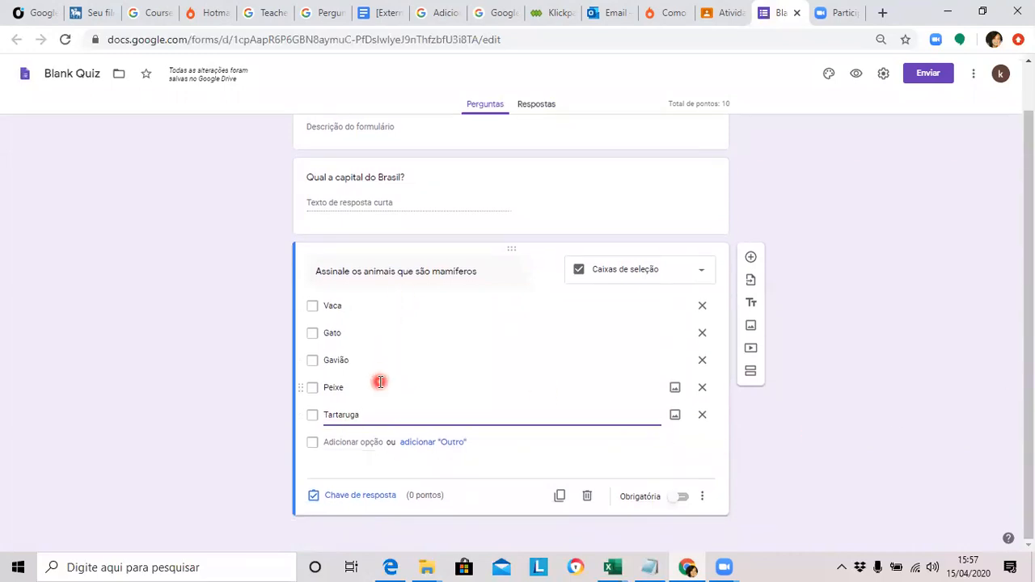
{"action": "left_click", "coordinate": [371, 496]}
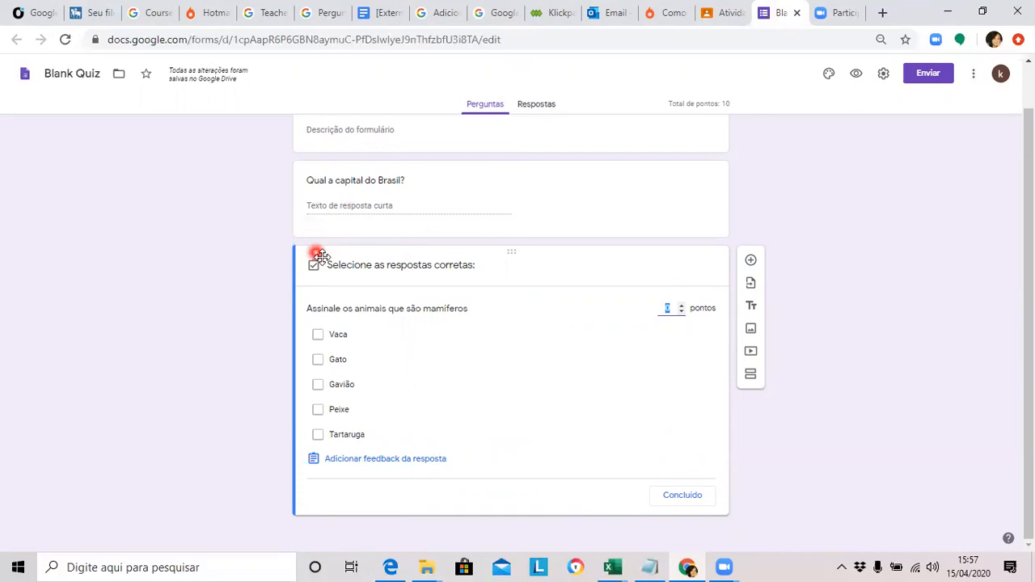
{"action": "left_click", "coordinate": [319, 338]}
{"action": "left_click", "coordinate": [320, 363]}
{"action": "left_click", "coordinate": [577, 442]}
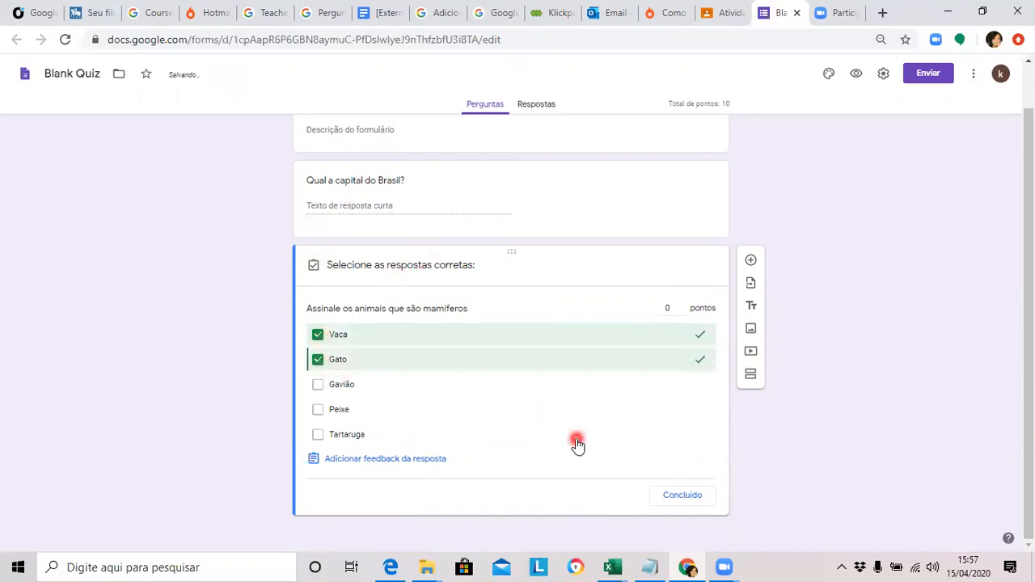
{"action": "left_click", "coordinate": [671, 308]}
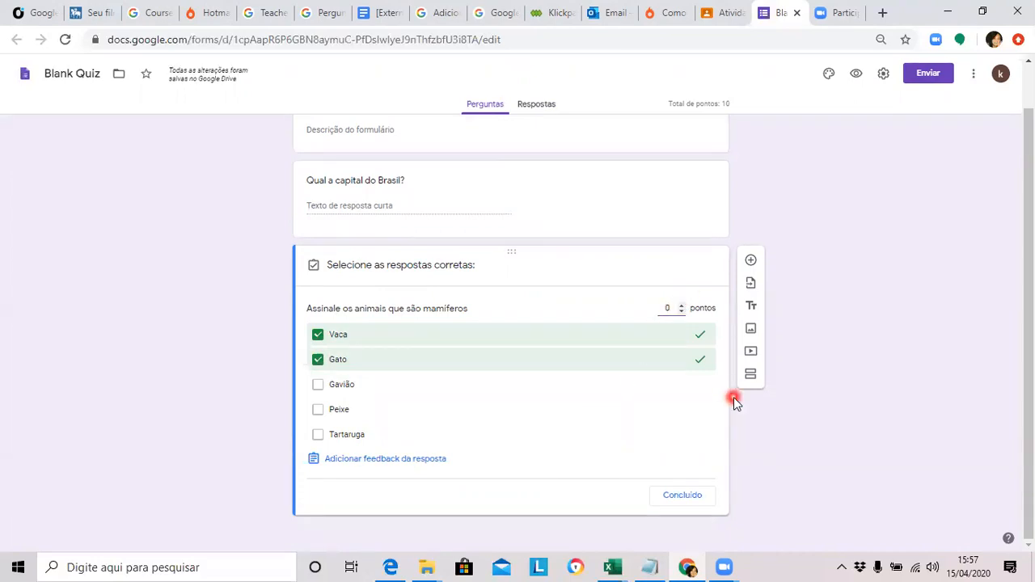
{"action": "key", "text": "BackSpace"}
{"action": "type", "text": "10"}
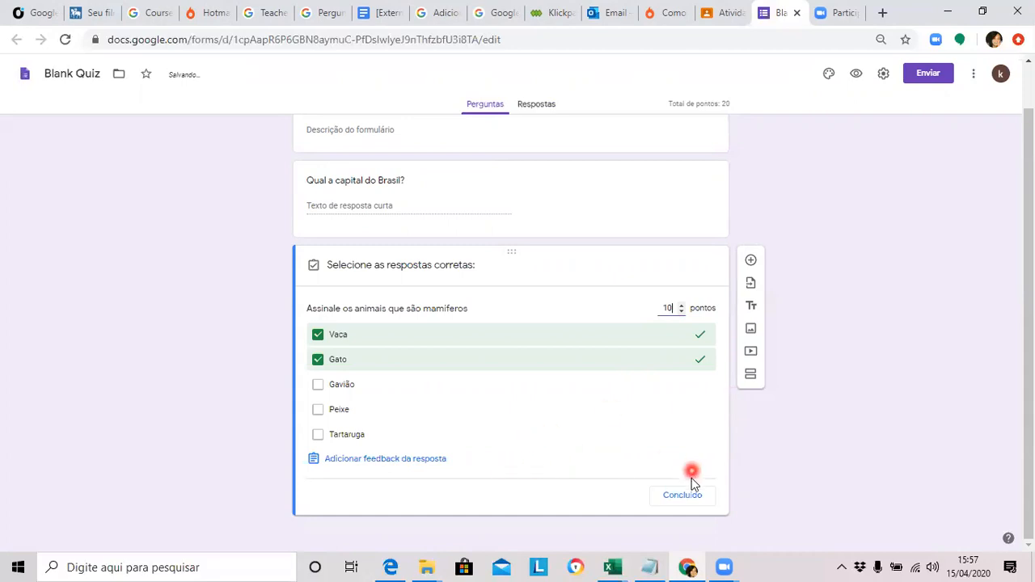
{"action": "left_click", "coordinate": [690, 501]}
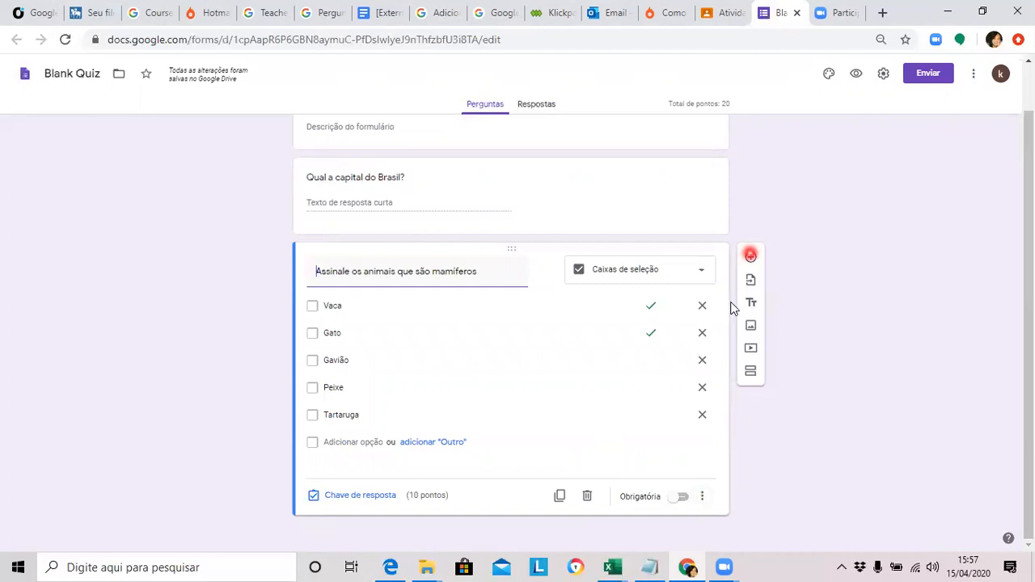
Add a third, multiple-choice question reading "É correto afirmar que a baleia é um mamífero?"
{"action": "left_click", "coordinate": [752, 257]}
{"action": "left_click", "coordinate": [367, 465]}
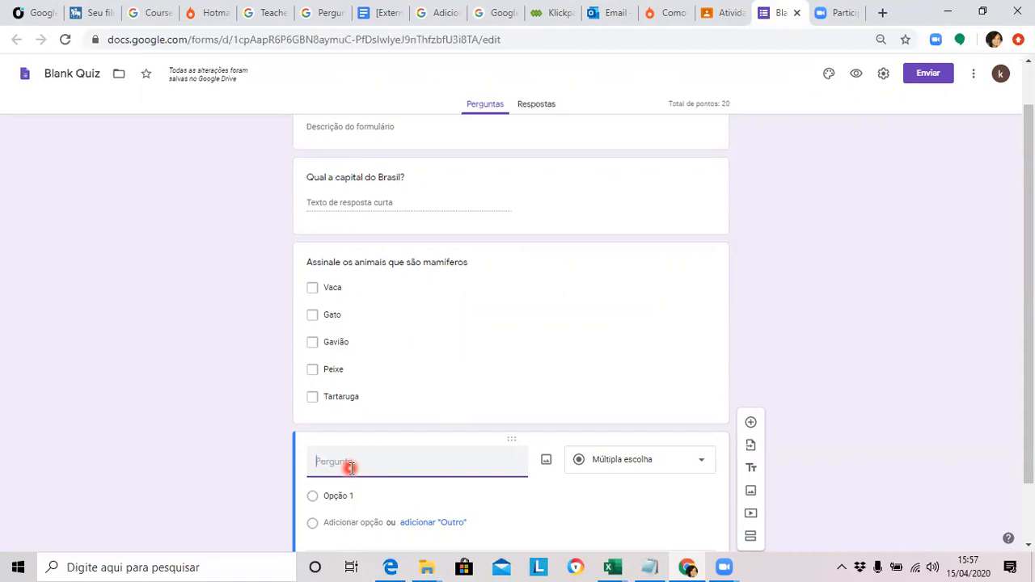
{"action": "type", "text": "É correta afirmar que a"}
{"action": "type", "text": "baleia é u"}
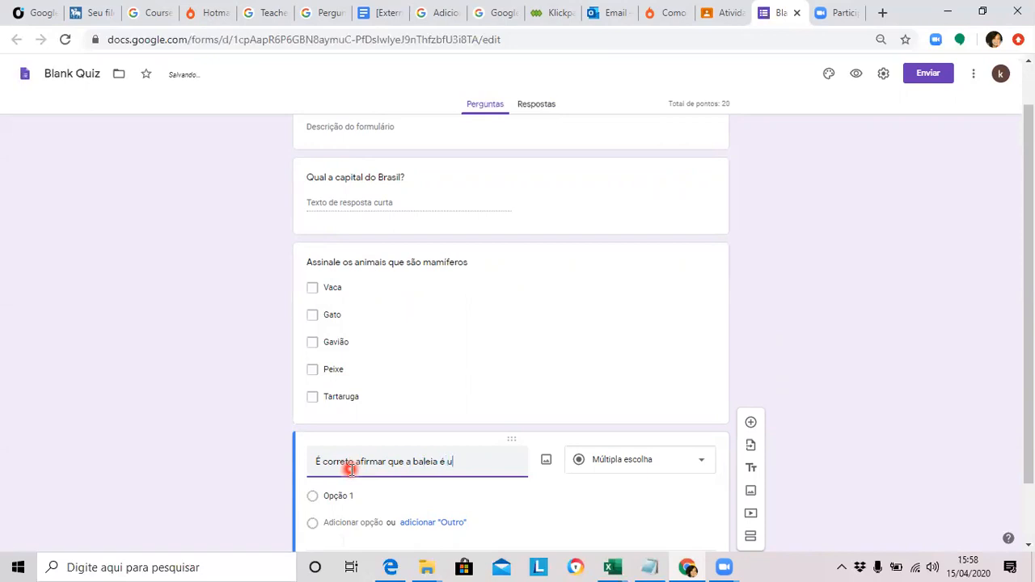
{"action": "type", "text": "m mamífero?"}
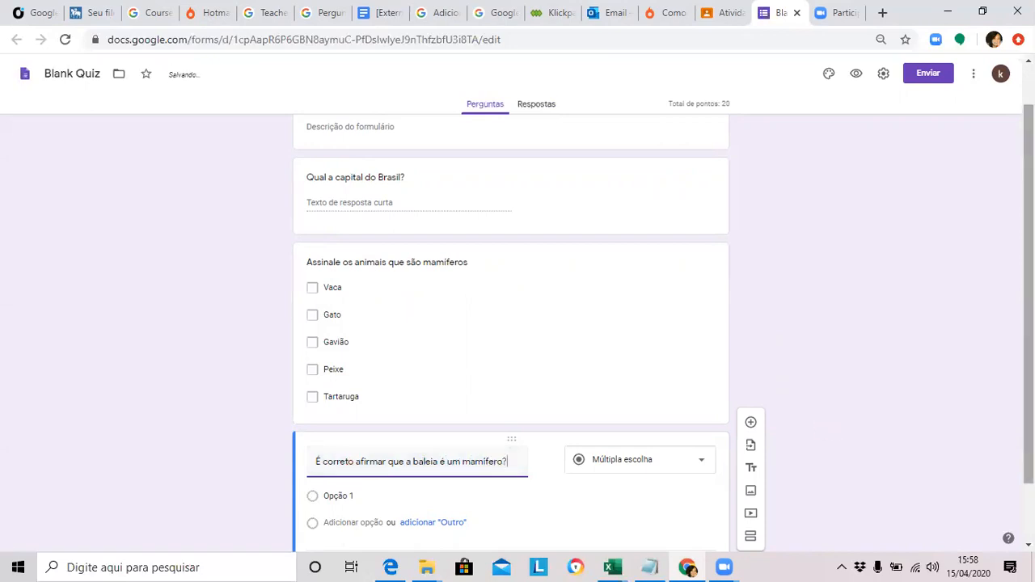
Give the whale question the answer options "Sim" and the suggested "Não"
{"action": "left_click_drag", "start_coordinate": [1029, 304], "coordinate": [1029, 360]}
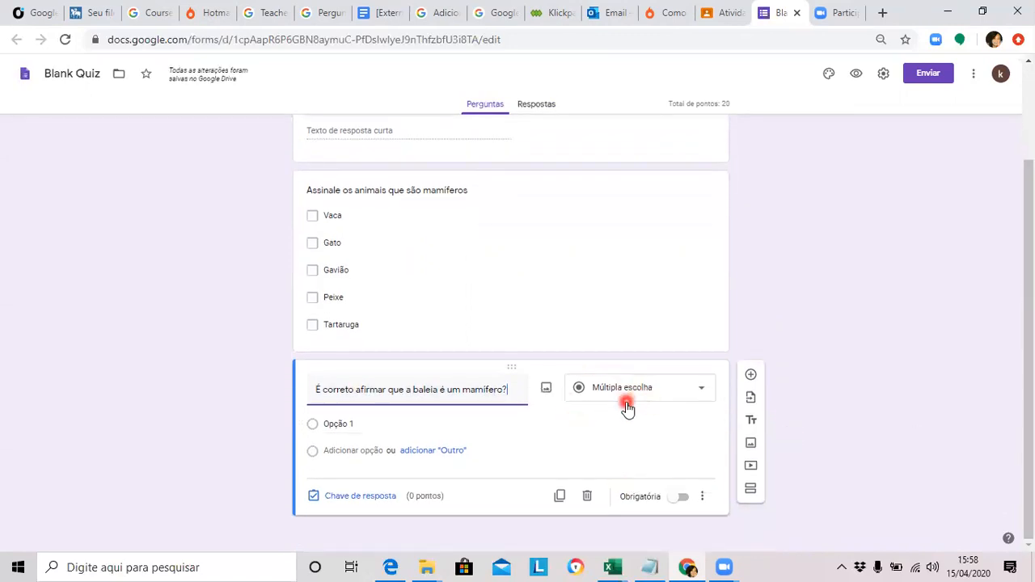
{"action": "left_click", "coordinate": [361, 424]}
{"action": "key", "text": "BackSpace"}
{"action": "type", "text": "s"}
{"action": "key", "text": "BackSpace"}
{"action": "type", "text": "Sim"}
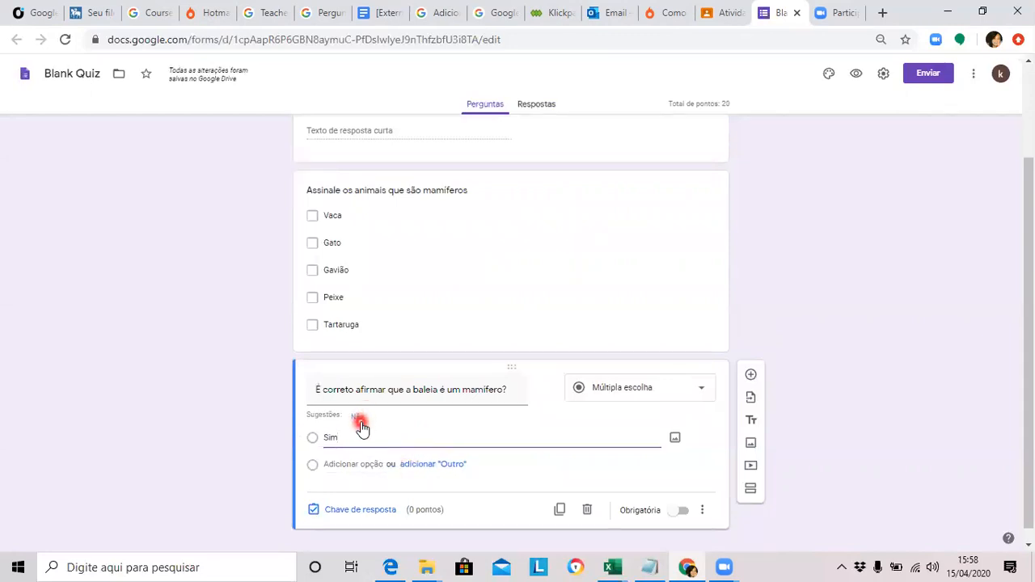
{"action": "left_click", "coordinate": [357, 416]}
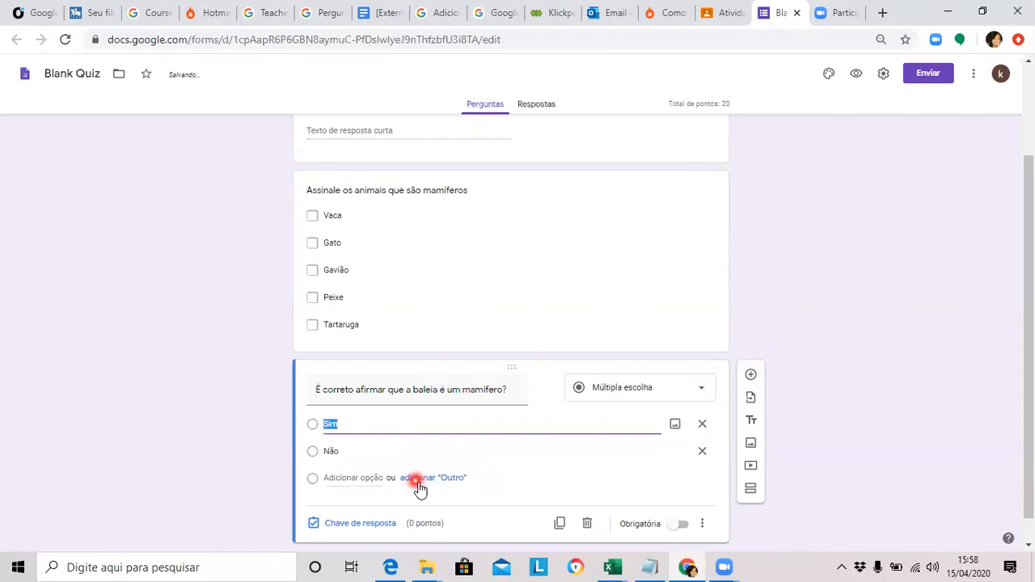
In the whale question's answer key, mark "Sim" as correct and set its score to 10 points
{"action": "left_click_drag", "start_coordinate": [1029, 389], "coordinate": [1029, 410]}
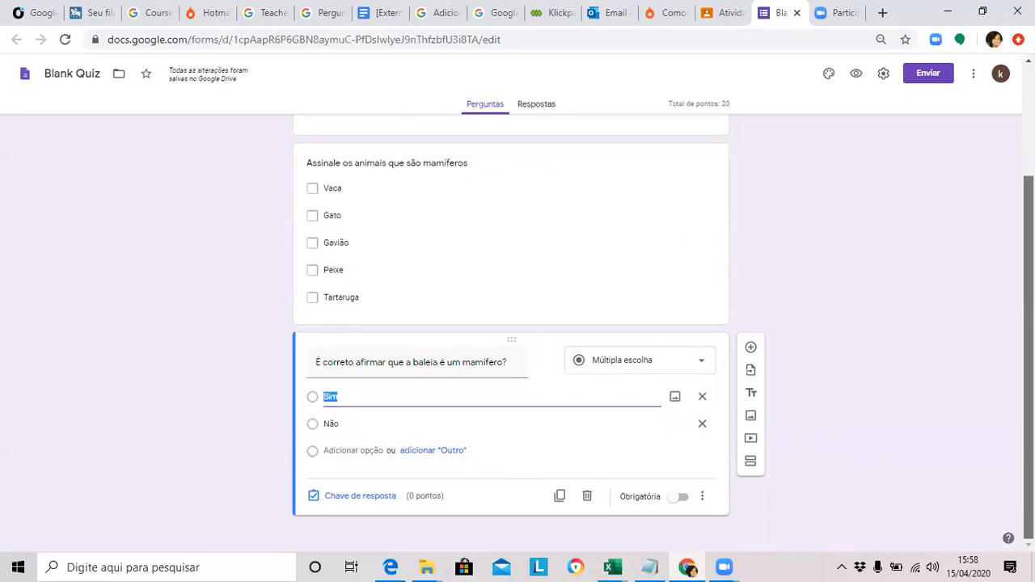
{"action": "left_click", "coordinate": [368, 496]}
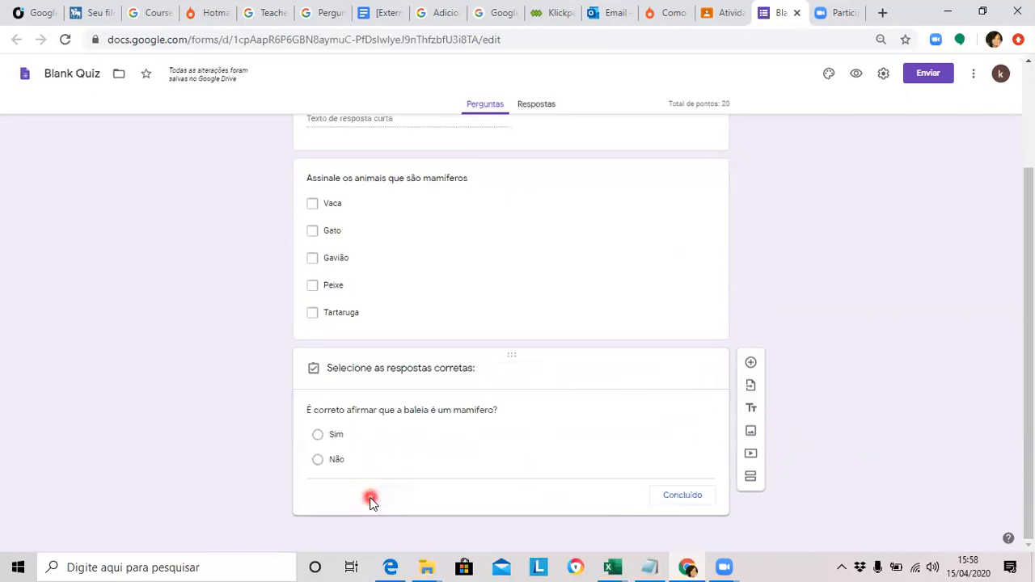
{"action": "left_click", "coordinate": [317, 421]}
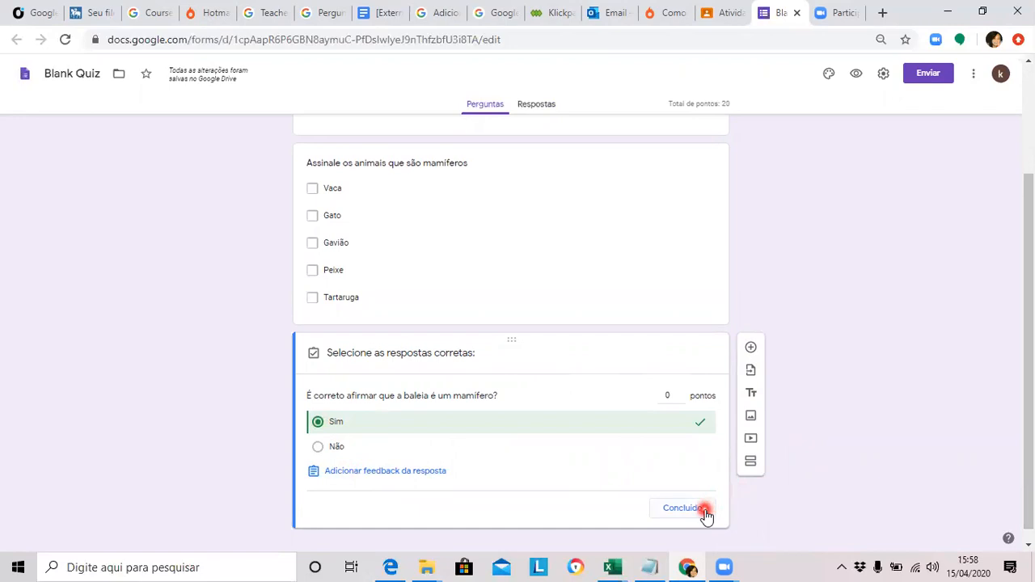
{"action": "left_click", "coordinate": [670, 395]}
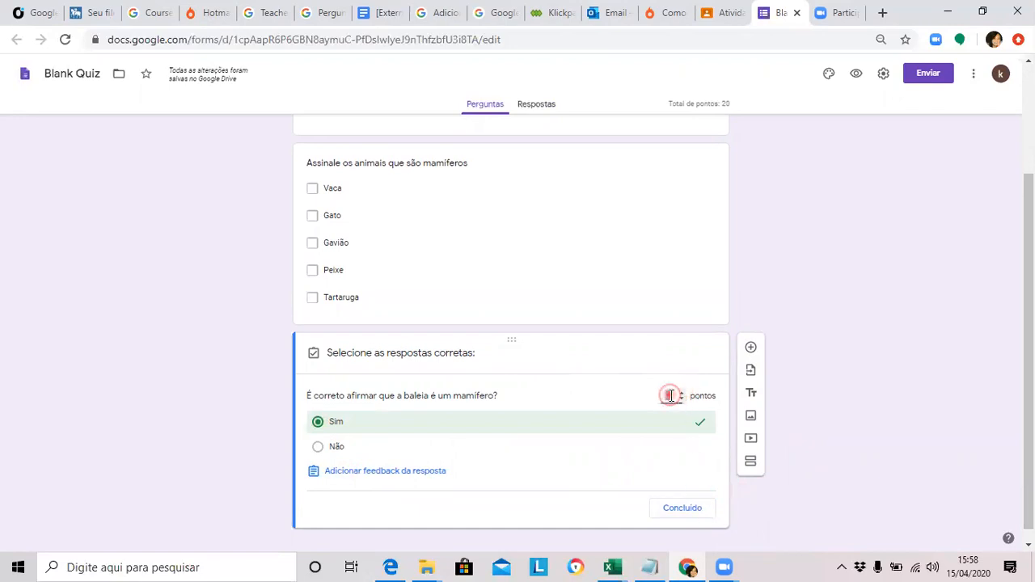
{"action": "type", "text": "10"}
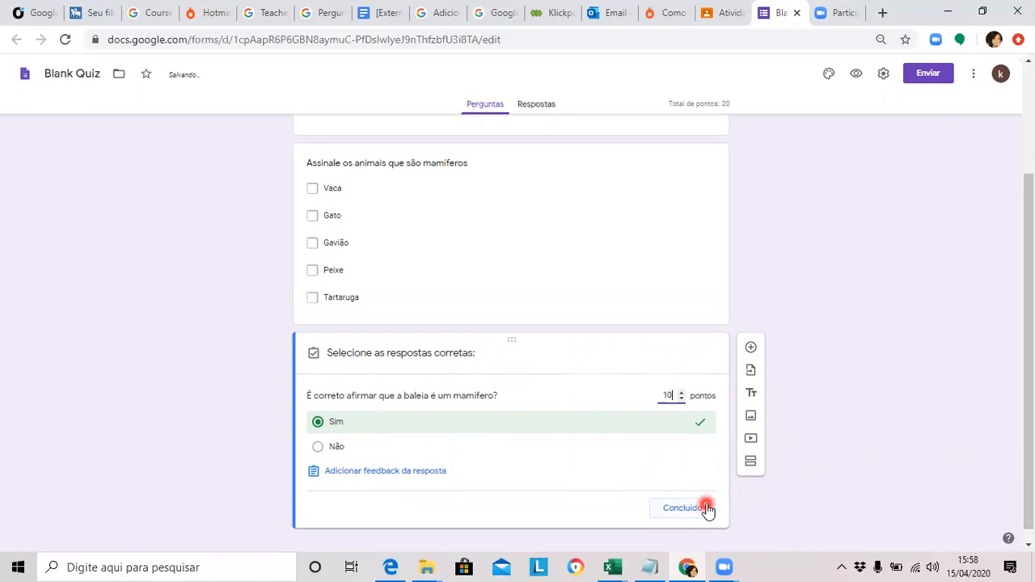
{"action": "left_click", "coordinate": [706, 508]}
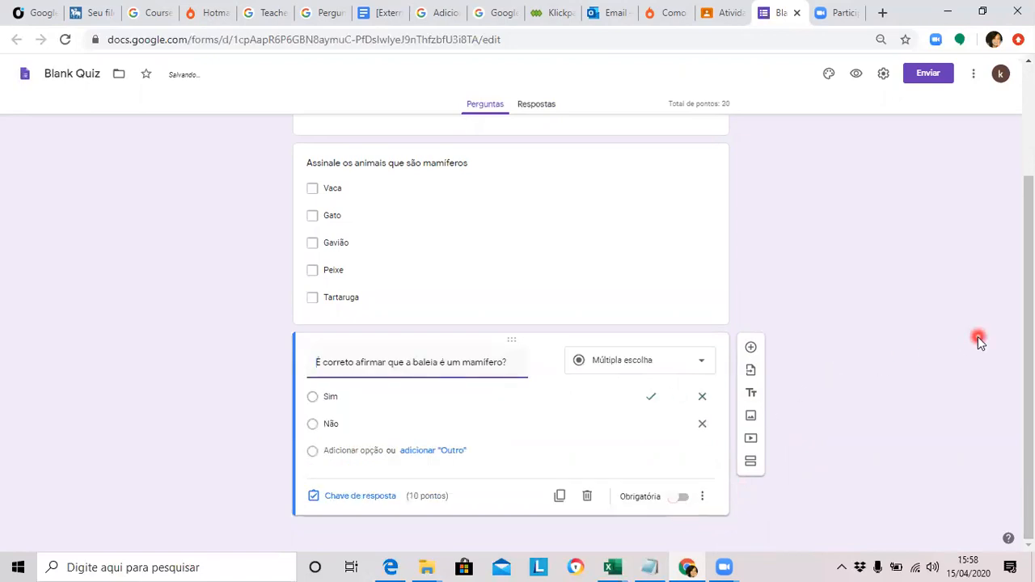
Add a fourth question of type Parágrafo reading "Escreva sobre como está sendo sua rotina na quarentena"
{"action": "left_click", "coordinate": [750, 349]}
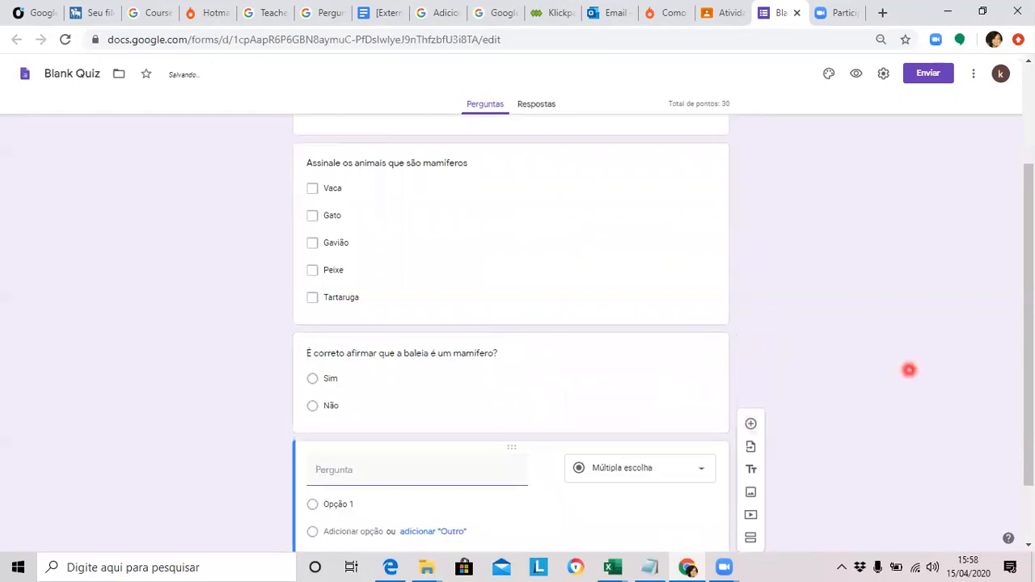
{"action": "left_click_drag", "start_coordinate": [1029, 348], "coordinate": [1029, 402]}
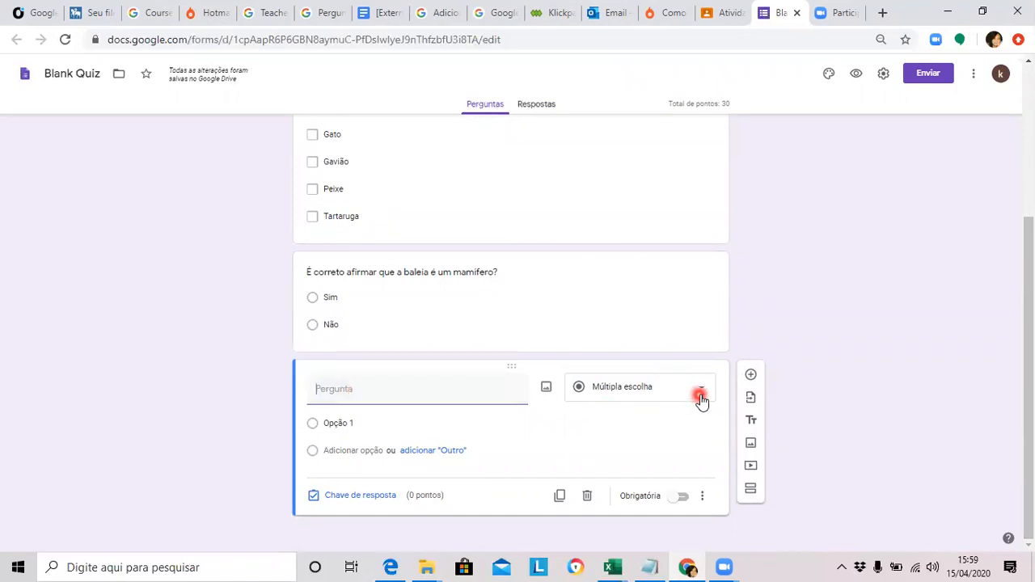
{"action": "left_click", "coordinate": [701, 398]}
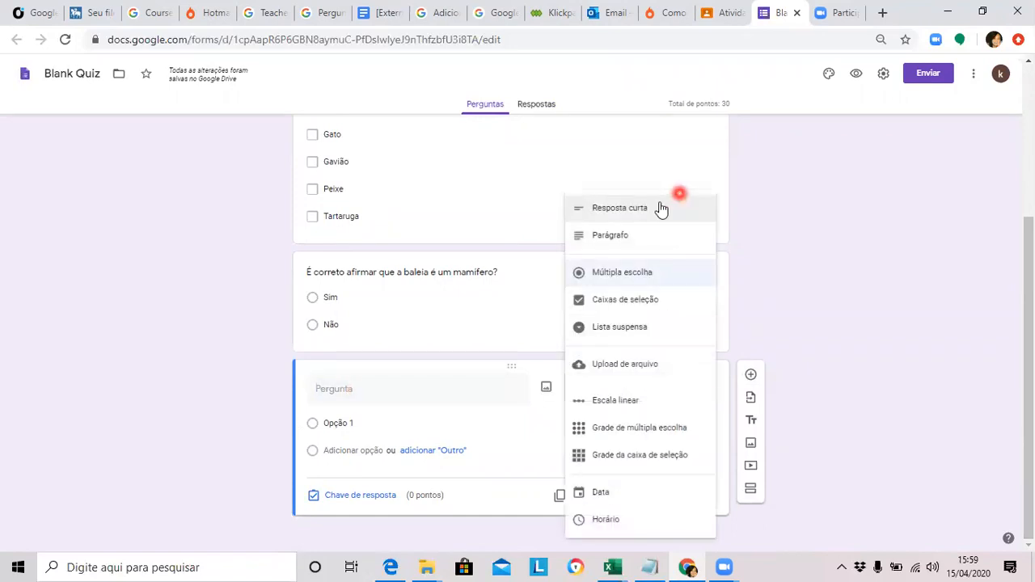
{"action": "left_click", "coordinate": [351, 397]}
{"action": "type", "text": "Escreva sobre"}
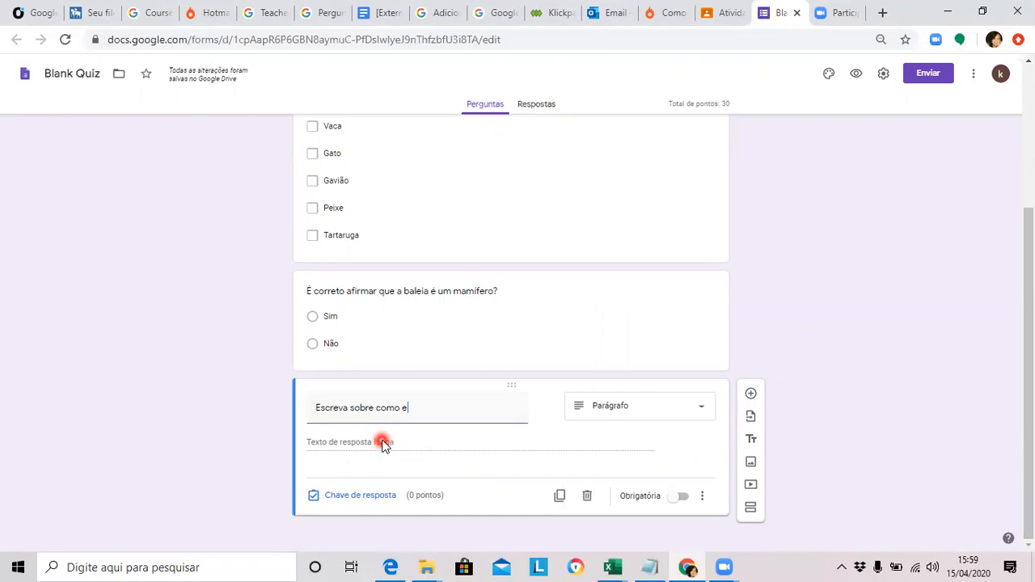
{"action": "type", "text": "como está sendo sua rotina"}
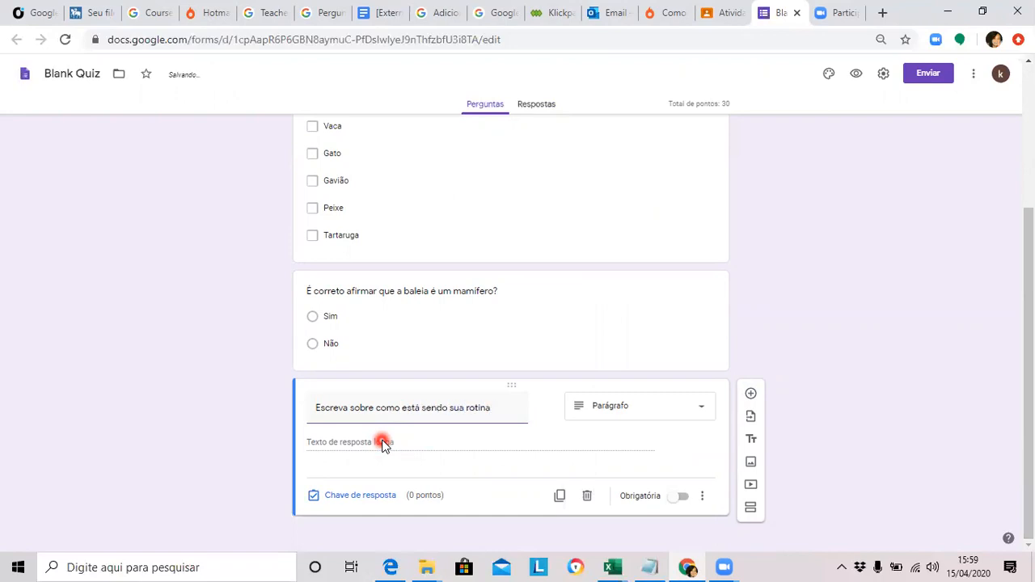
{"action": "type", "text": " na quarentena"}
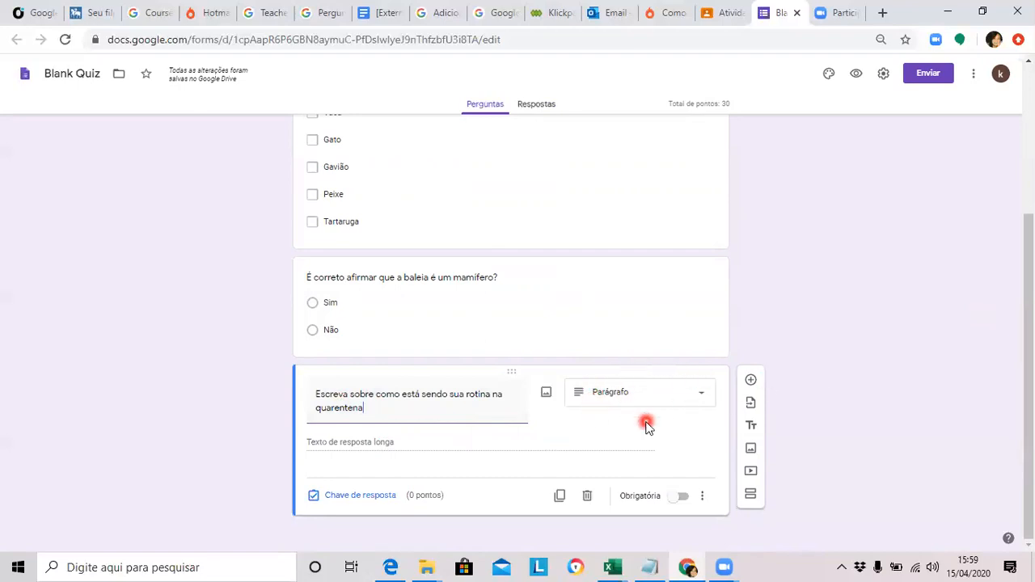
Set the score of the quarantine routine question to 10 points in its answer key
{"action": "left_click", "coordinate": [425, 500]}
{"action": "left_click", "coordinate": [385, 502]}
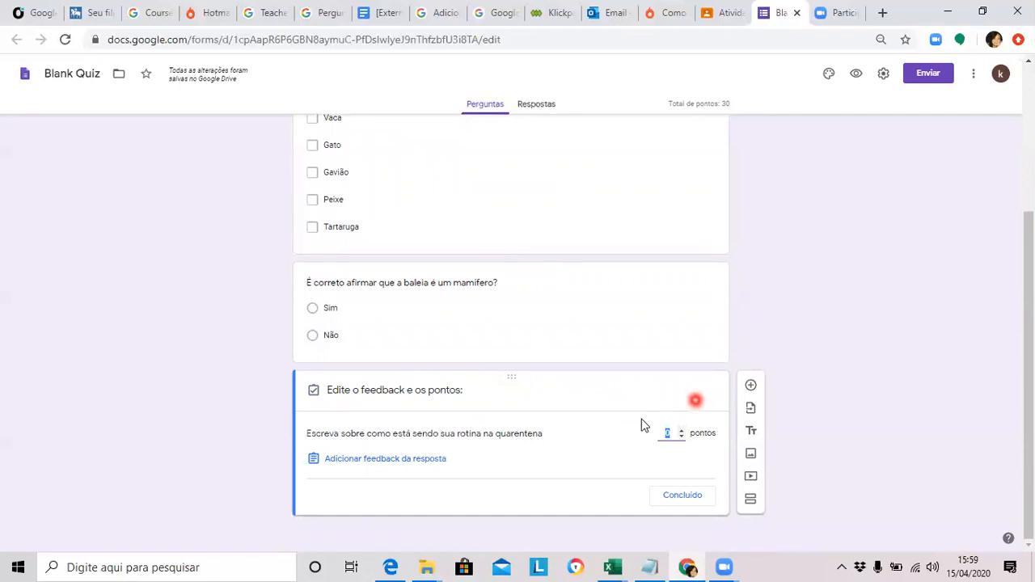
{"action": "left_click", "coordinate": [682, 432]}
{"action": "left_click", "coordinate": [681, 432]}
{"action": "left_click", "coordinate": [681, 432]}
{"action": "left_click", "coordinate": [681, 432]}
{"action": "left_click", "coordinate": [681, 432]}
{"action": "left_click", "coordinate": [681, 432]}
{"action": "left_click", "coordinate": [681, 432]}
{"action": "left_click", "coordinate": [681, 432]}
{"action": "left_click", "coordinate": [681, 432]}
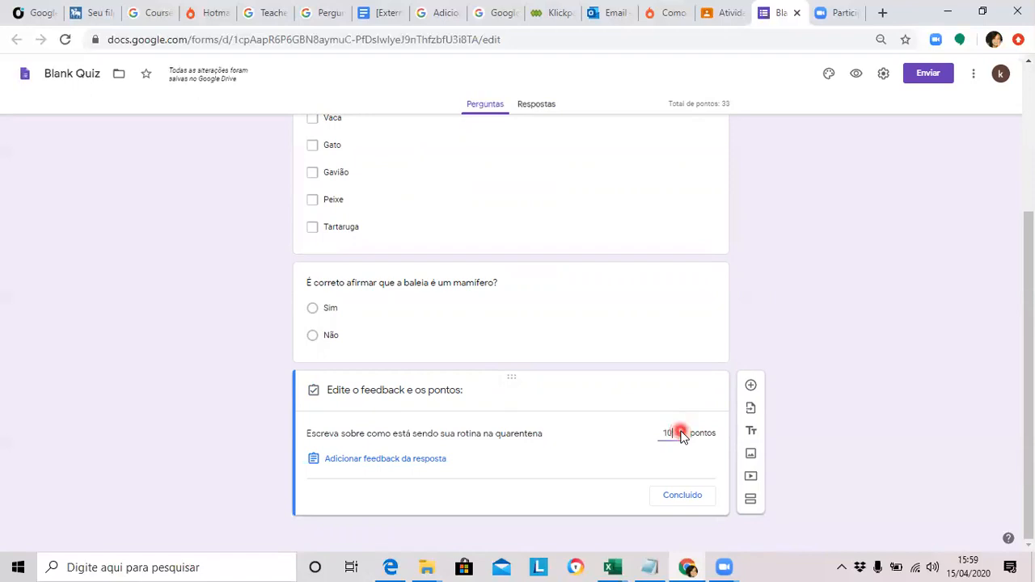
{"action": "left_click", "coordinate": [685, 498]}
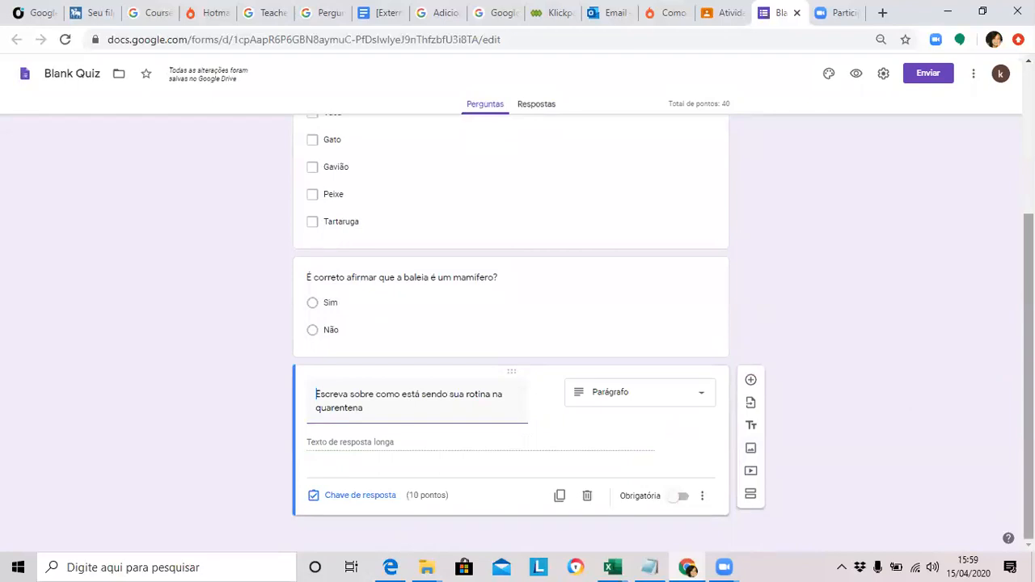
Add a fifth question reading "Qual dessas cidades é uma capital?" and set its type to Lista suspensa
{"action": "left_click", "coordinate": [752, 382]}
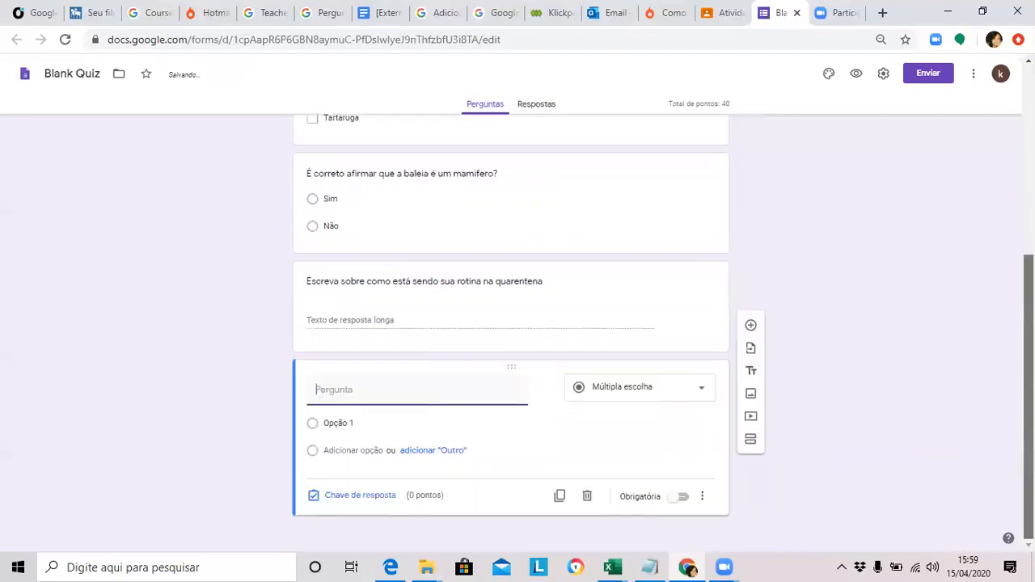
{"action": "left_click", "coordinate": [699, 393]}
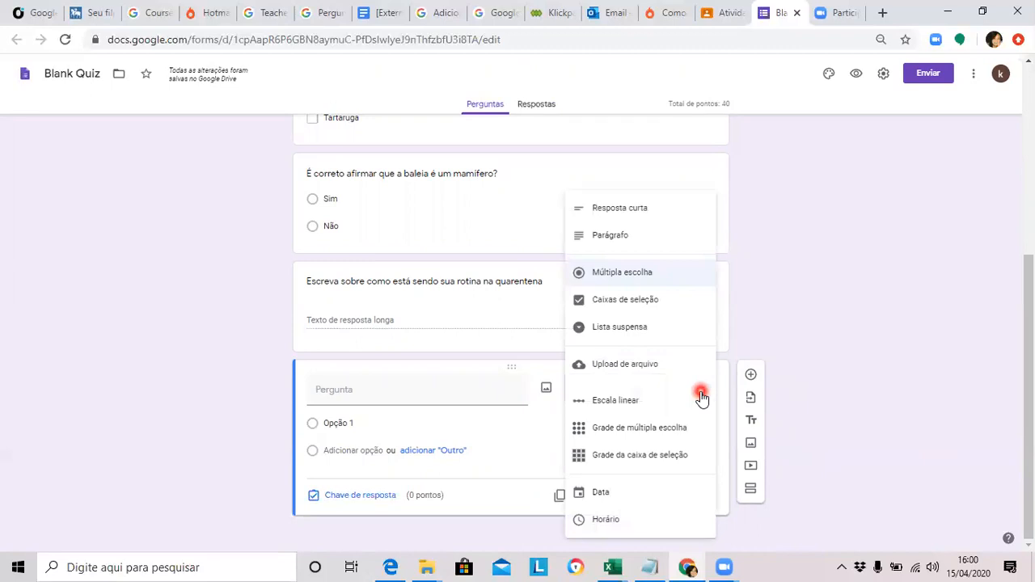
{"action": "left_click", "coordinate": [349, 389]}
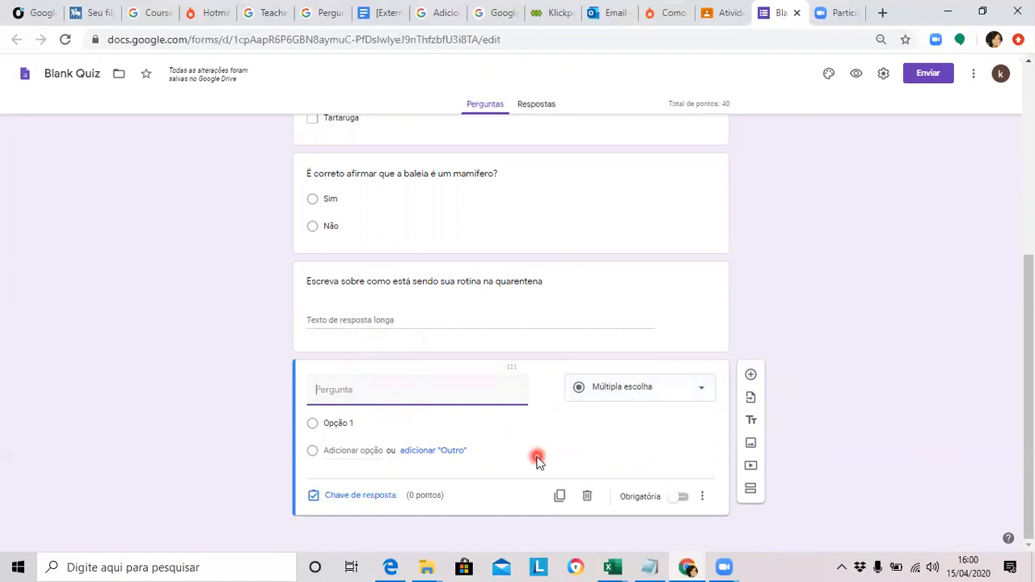
{"action": "left_click", "coordinate": [538, 459]}
{"action": "left_click", "coordinate": [350, 388]}
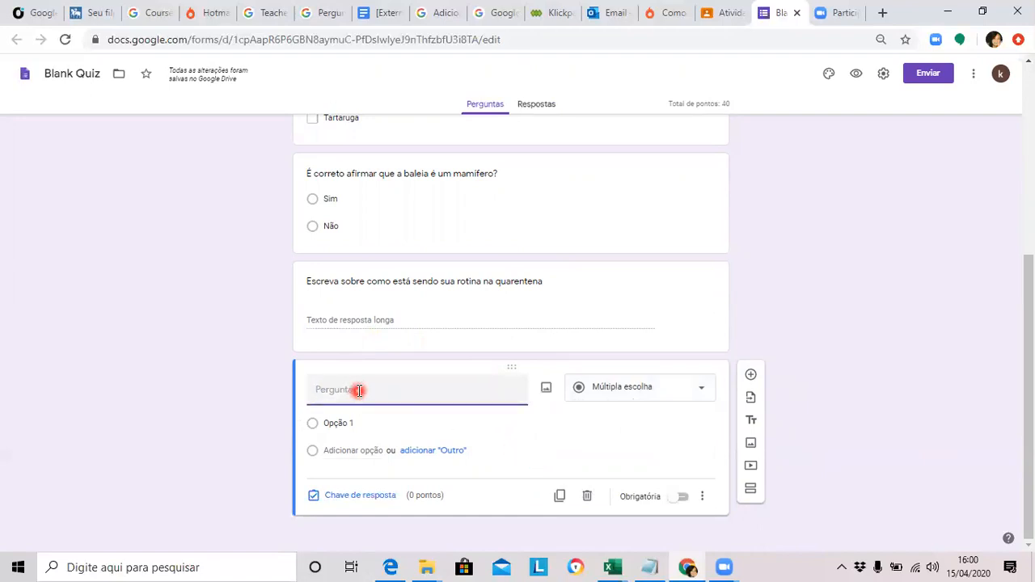
{"action": "type", "text": "Qual de"}
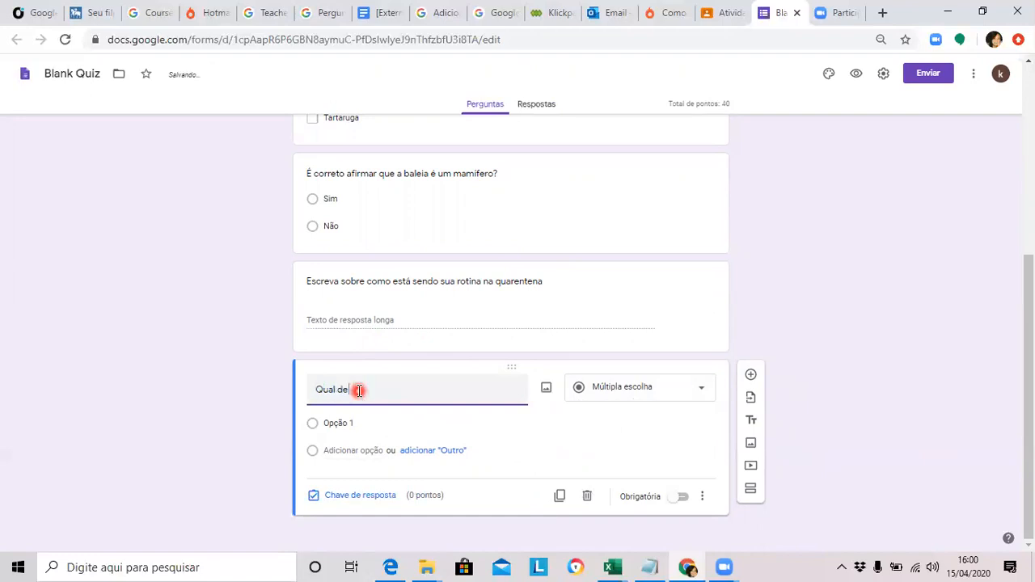
{"action": "type", "text": "ssas cidades é uma capital?"}
{"action": "left_click", "coordinate": [699, 392]}
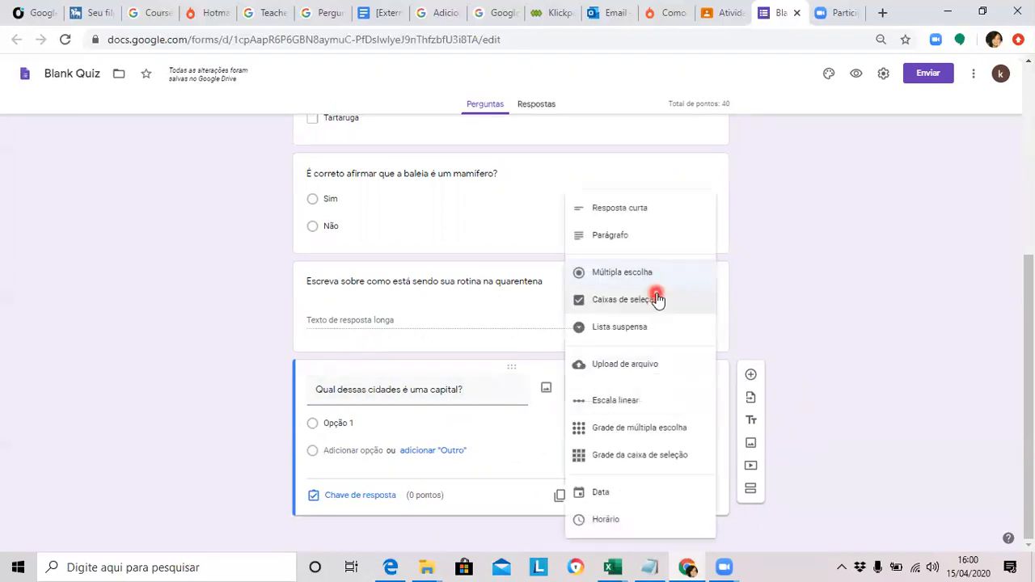
{"action": "left_click", "coordinate": [658, 332]}
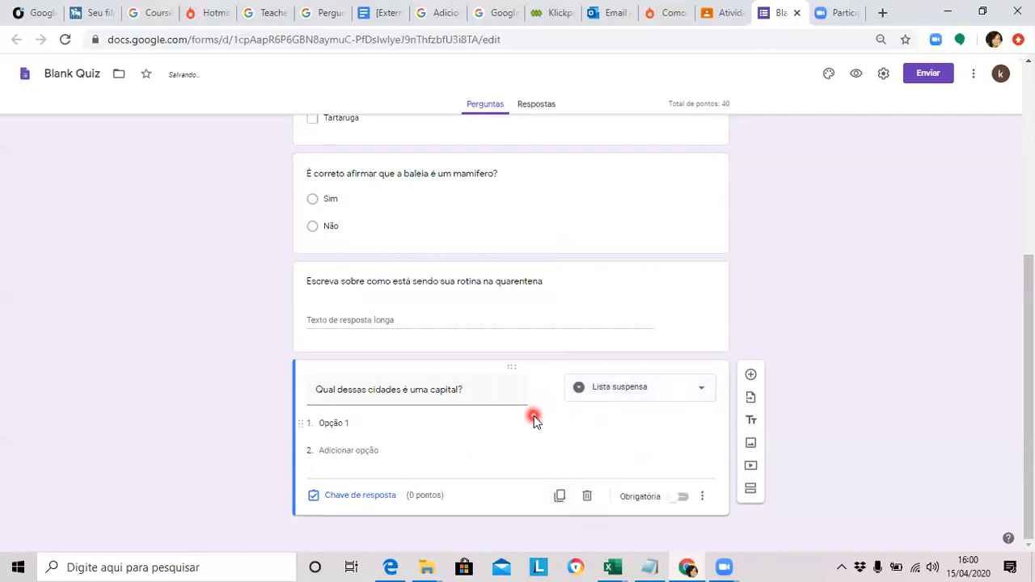
{"action": "left_click", "coordinate": [370, 425]}
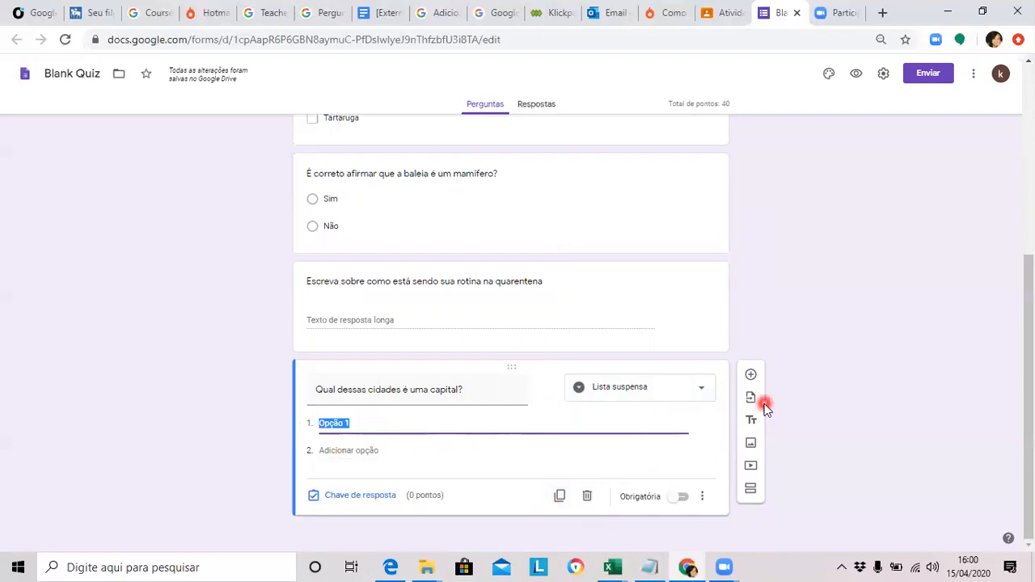
{"action": "left_click", "coordinate": [709, 395]}
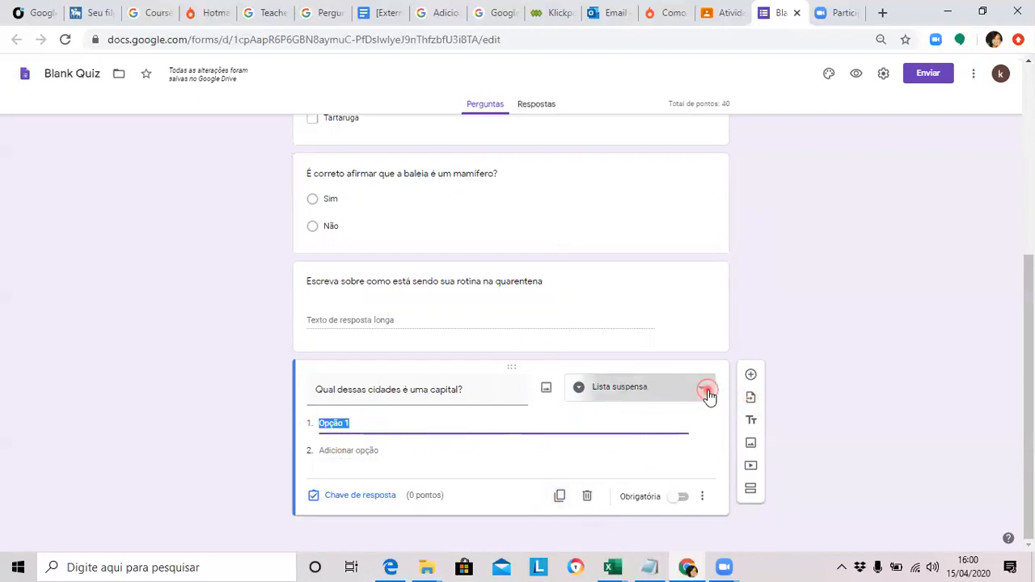
{"action": "left_click", "coordinate": [681, 330]}
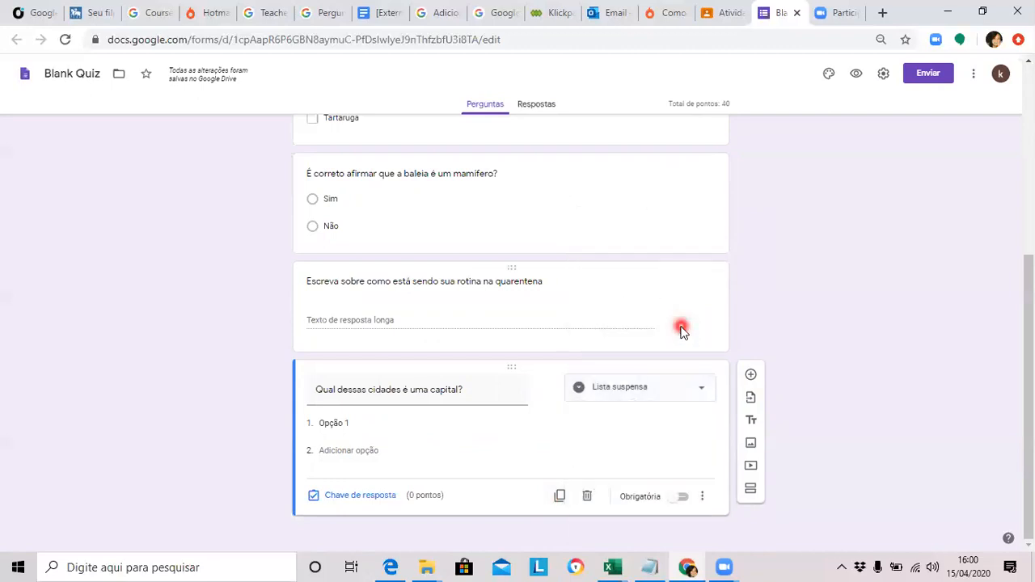
{"action": "left_click", "coordinate": [705, 390]}
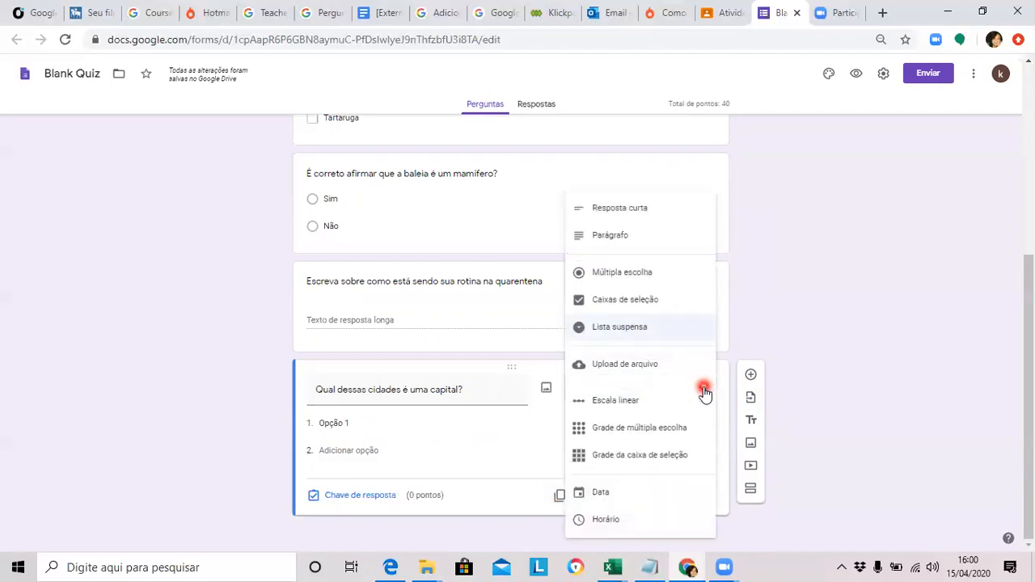
{"action": "left_click", "coordinate": [639, 328]}
Enter "Londrina" and "São José dos Campos" as the first two options of the capital city question
{"action": "left_click", "coordinate": [343, 423]}
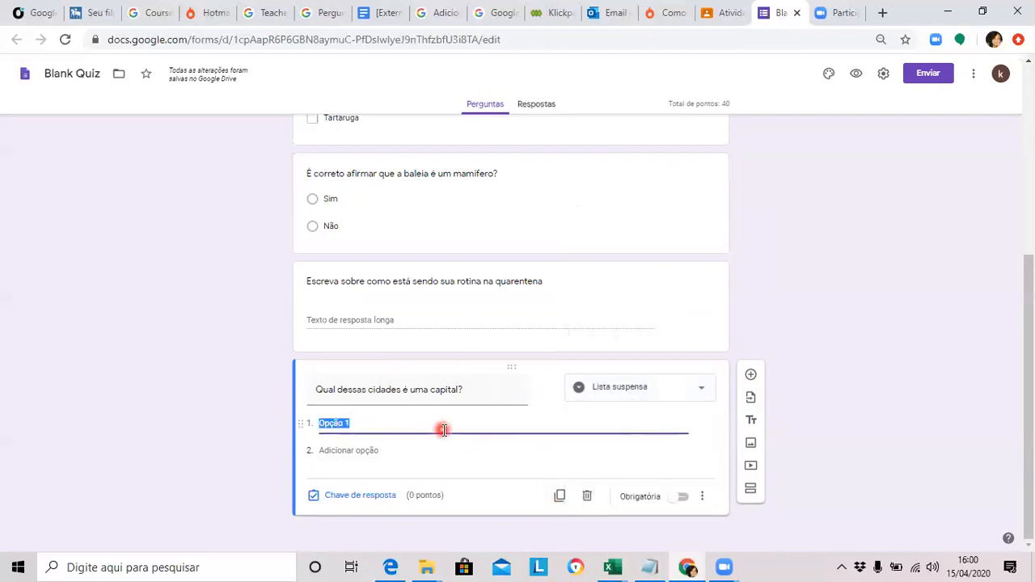
{"action": "key", "text": "BackSpace"}
{"action": "type", "text": "Londrina"}
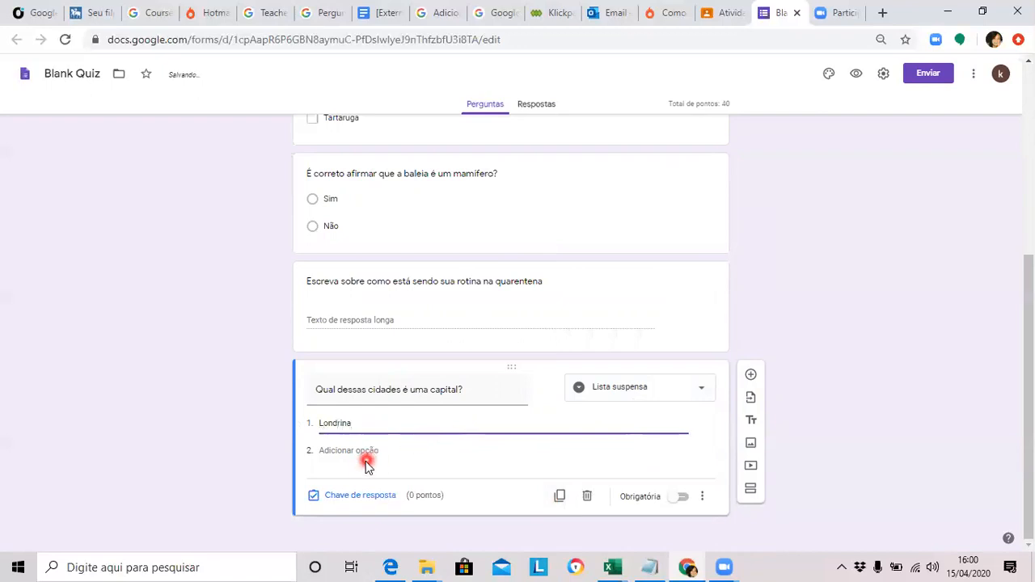
{"action": "left_click", "coordinate": [348, 451]}
{"action": "key", "text": "BackSpace"}
{"action": "type", "text": "S"}
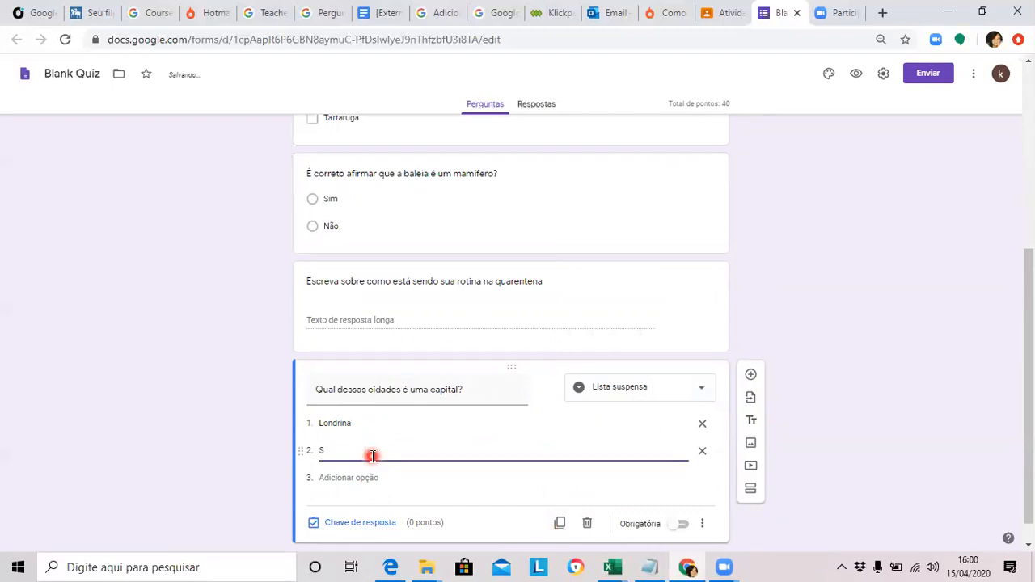
{"action": "type", "text": "ão José"}
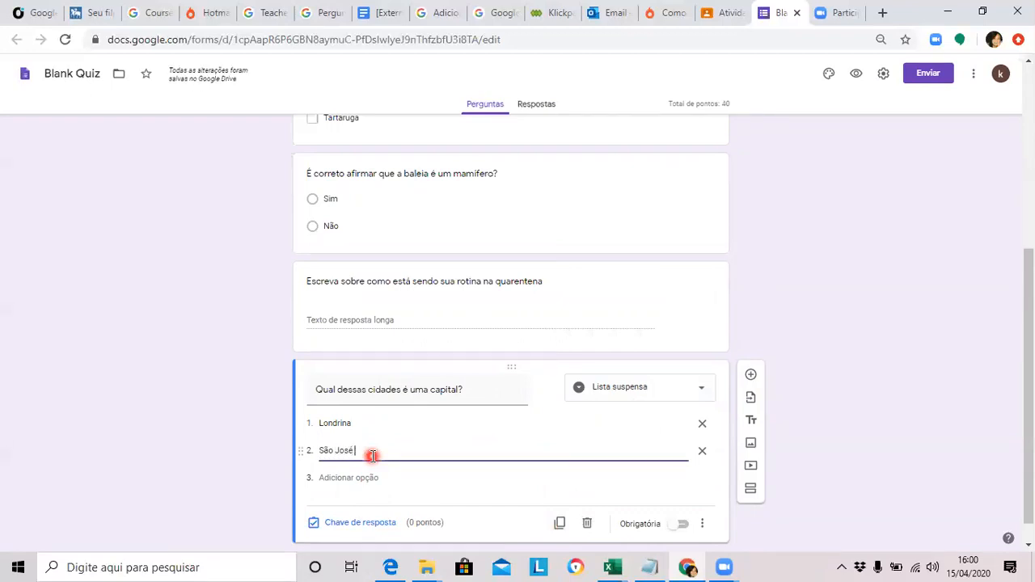
{"action": "type", "text": " dos Campos"}
Add "Presidente Prudente" and "São Paulo" as the third and fourth options of the capital city question
{"action": "left_click", "coordinate": [358, 477]}
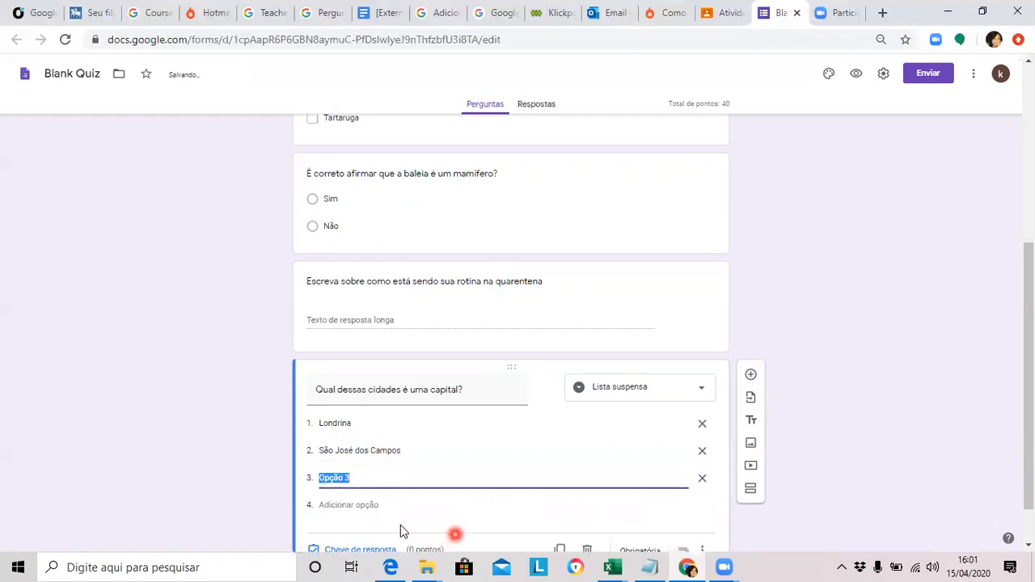
{"action": "key", "text": "BackSpace"}
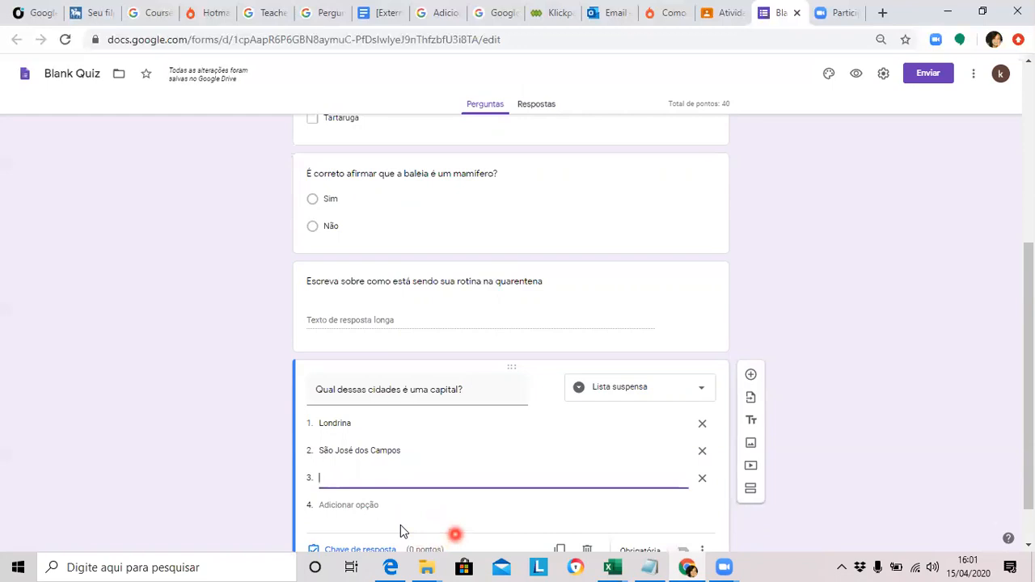
{"action": "type", "text": "Presidente Prudente"}
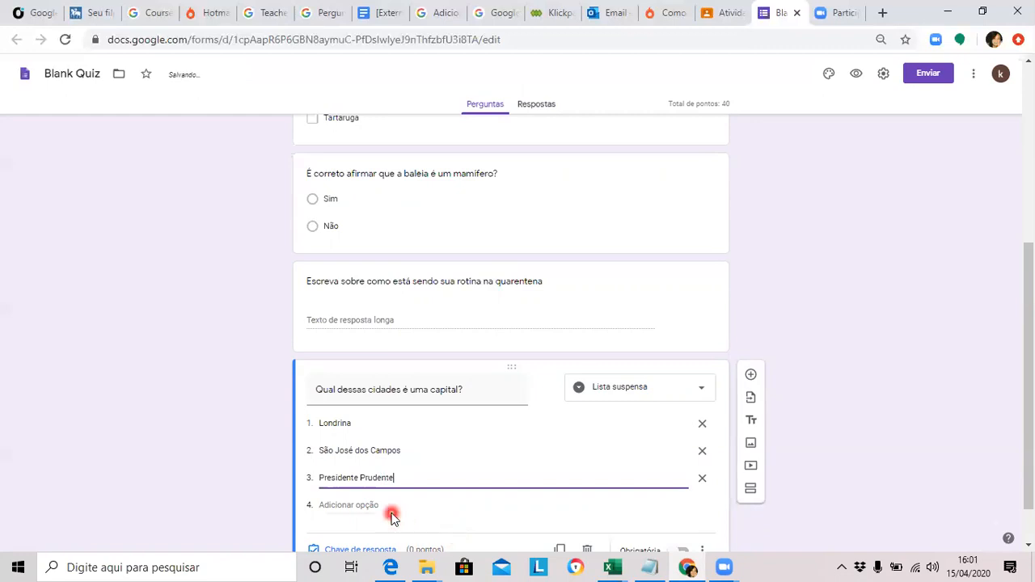
{"action": "left_click", "coordinate": [372, 505]}
{"action": "type", "text": "S"}
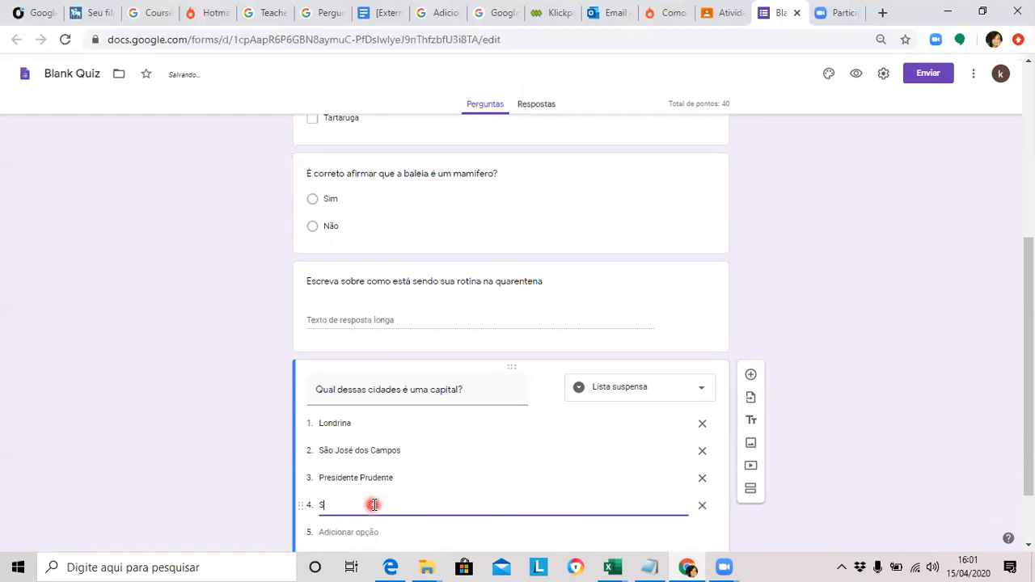
{"action": "type", "text": "ão Paulo"}
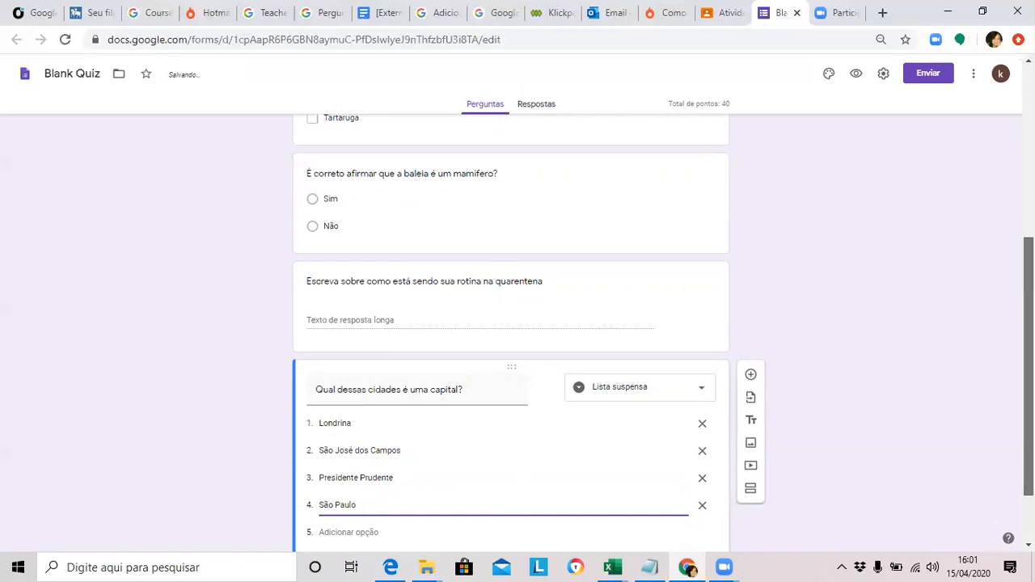
Mark "São Paulo" as the correct answer to the capital city question and set its score to 10 points
{"action": "left_click_drag", "start_coordinate": [1029, 367], "coordinate": [1029, 410]}
{"action": "left_click", "coordinate": [360, 495]}
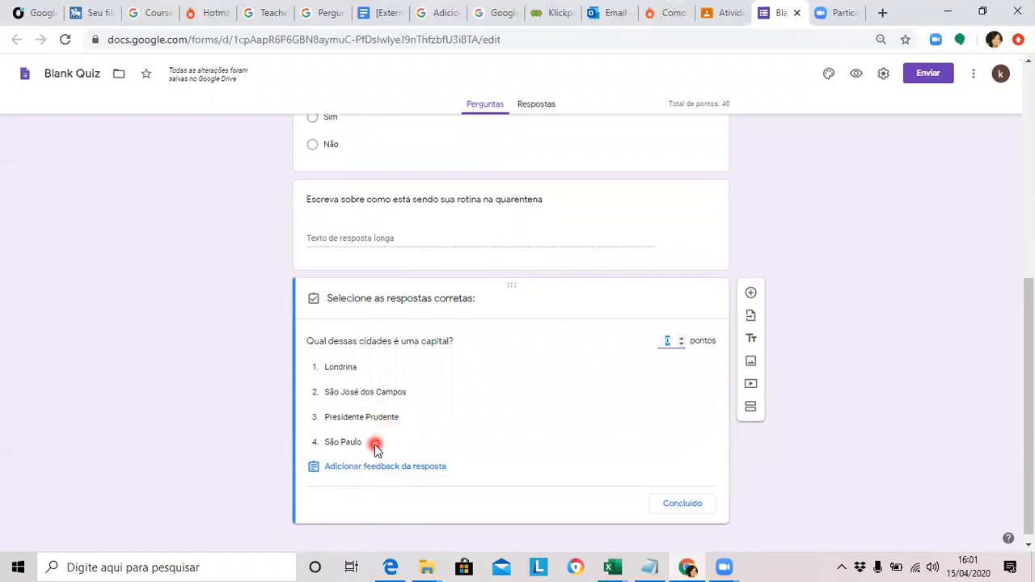
{"action": "left_click", "coordinate": [376, 449]}
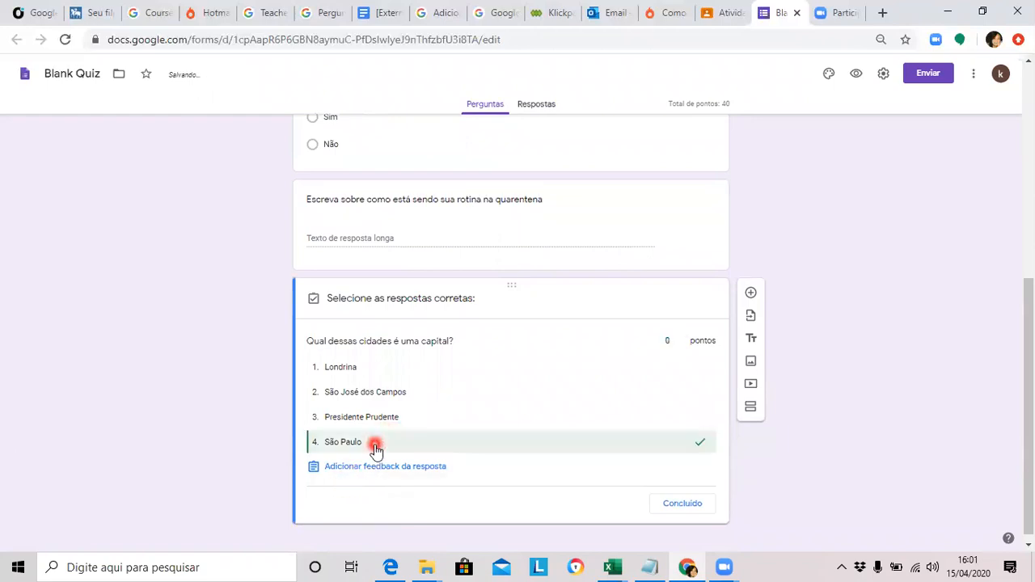
{"action": "left_click", "coordinate": [680, 344]}
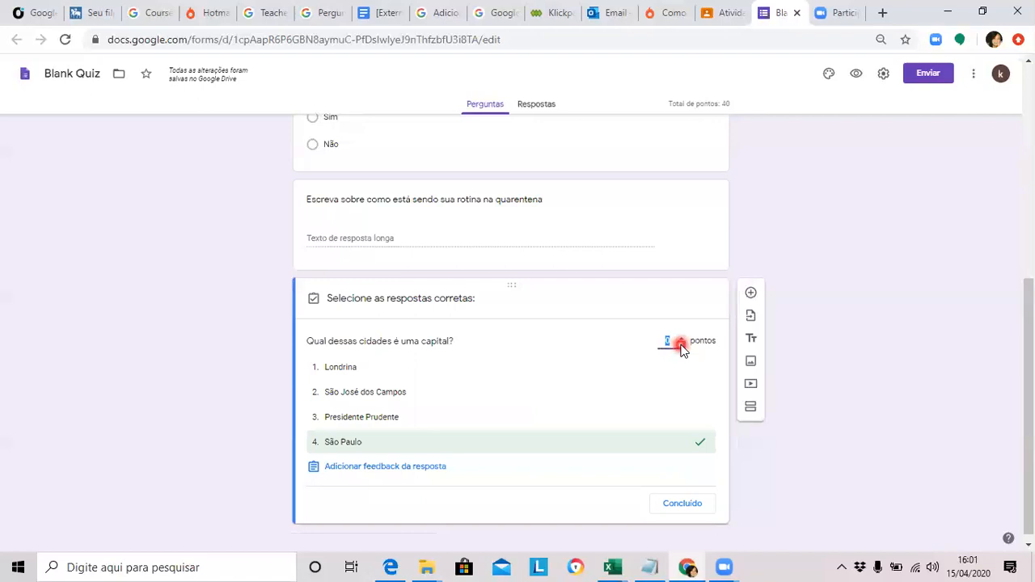
{"action": "type", "text": "10"}
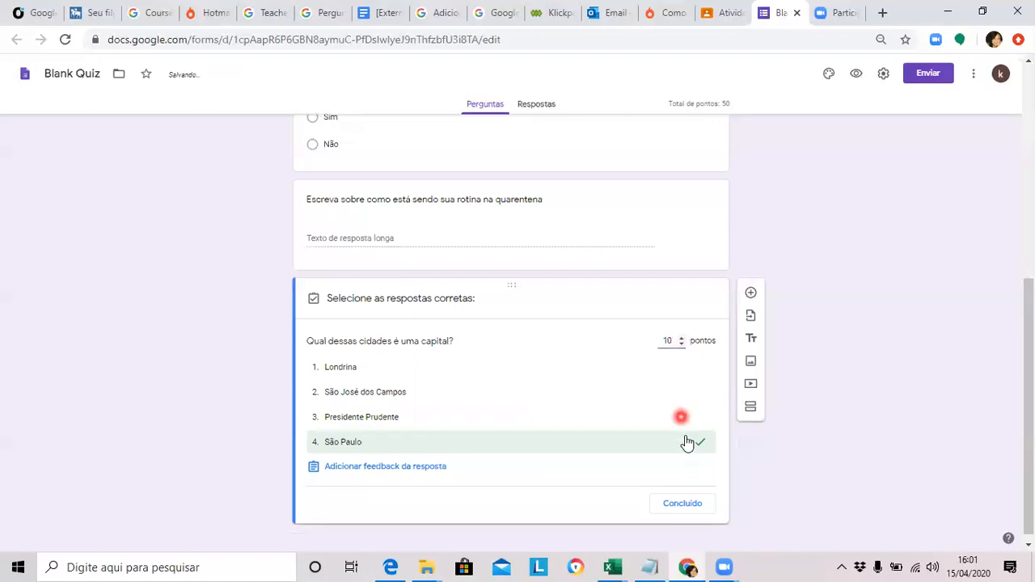
{"action": "left_click", "coordinate": [691, 504]}
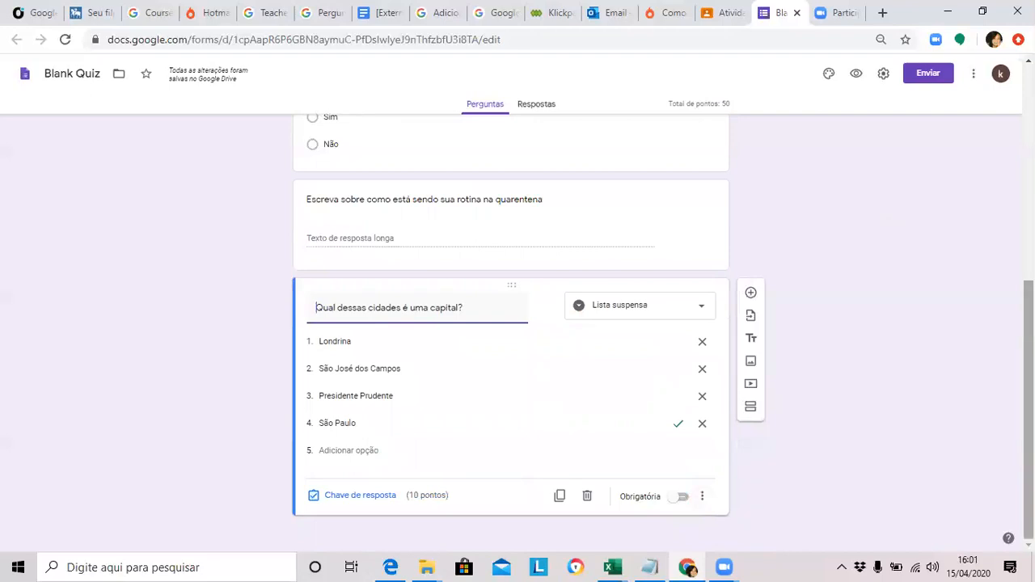
Add a sixth question to the quiz below the capital city question
{"action": "left_click", "coordinate": [750, 293]}
{"action": "left_click_drag", "start_coordinate": [1029, 369], "coordinate": [1029, 412]}
{"action": "left_click", "coordinate": [343, 389]}
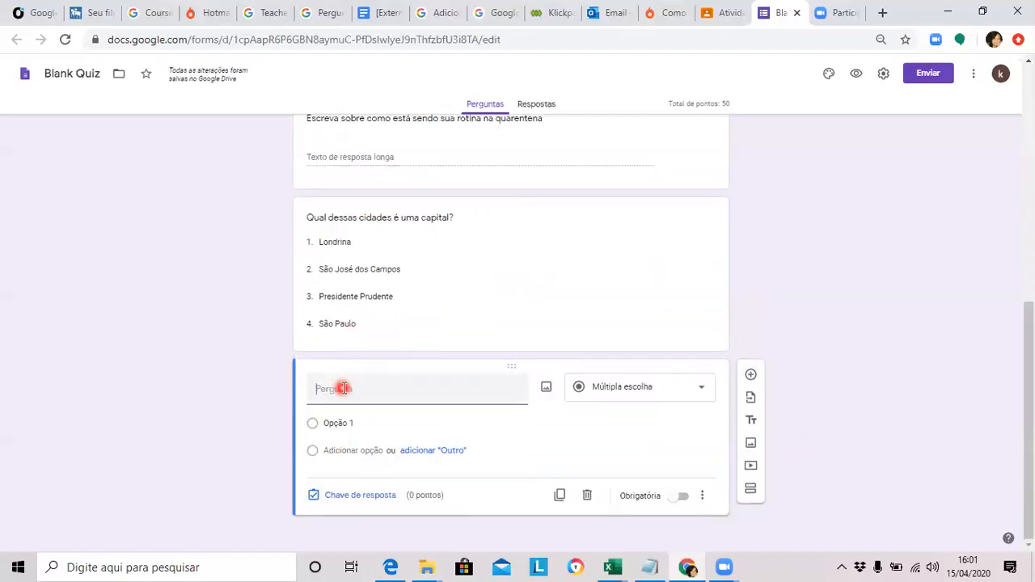
{"action": "left_click", "coordinate": [701, 402]}
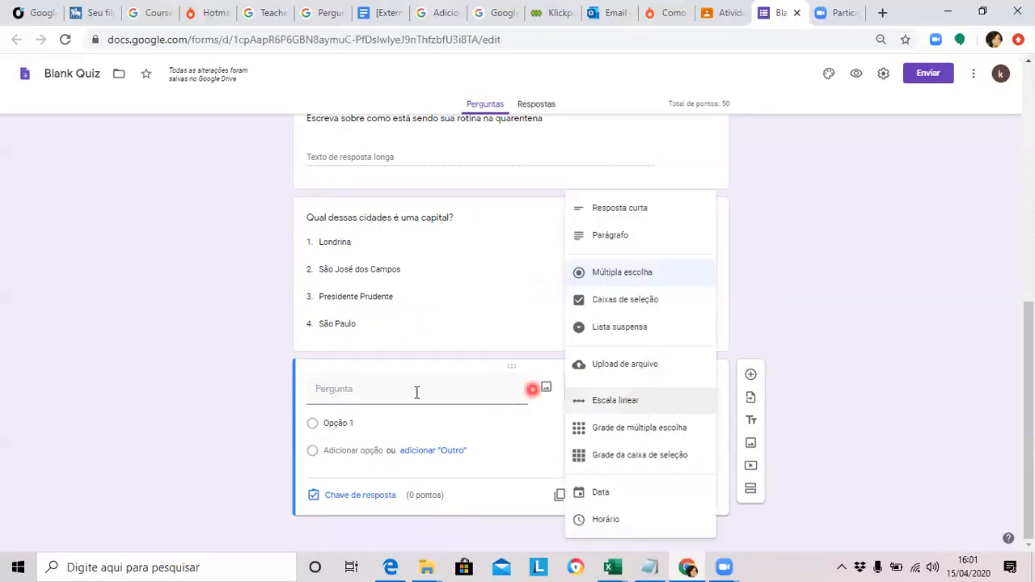
{"action": "left_click", "coordinate": [324, 391]}
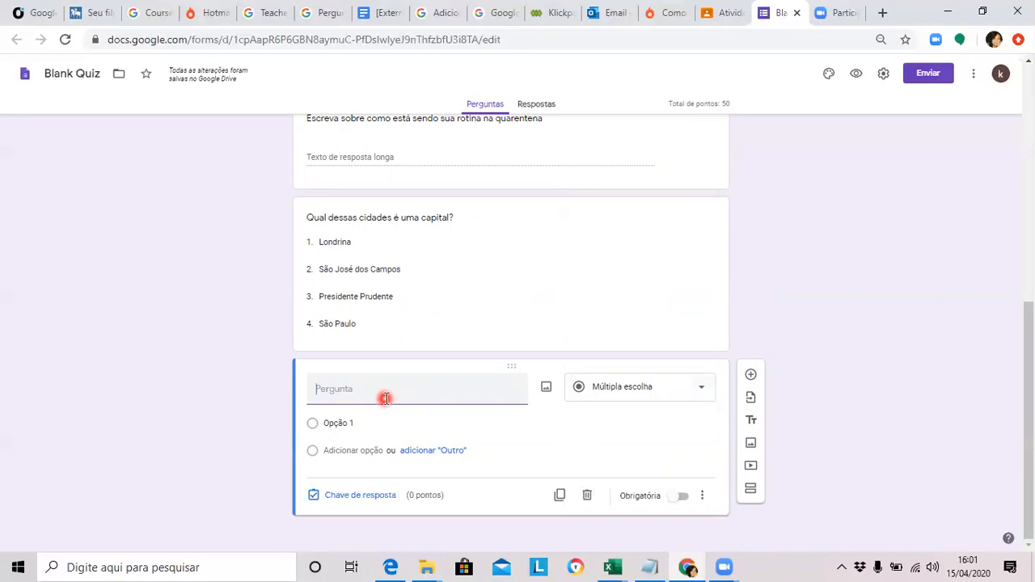
{"action": "type", "text": "Q"}
{"action": "key", "text": "BackSpace"}
{"action": "type", "text": "O qua"}
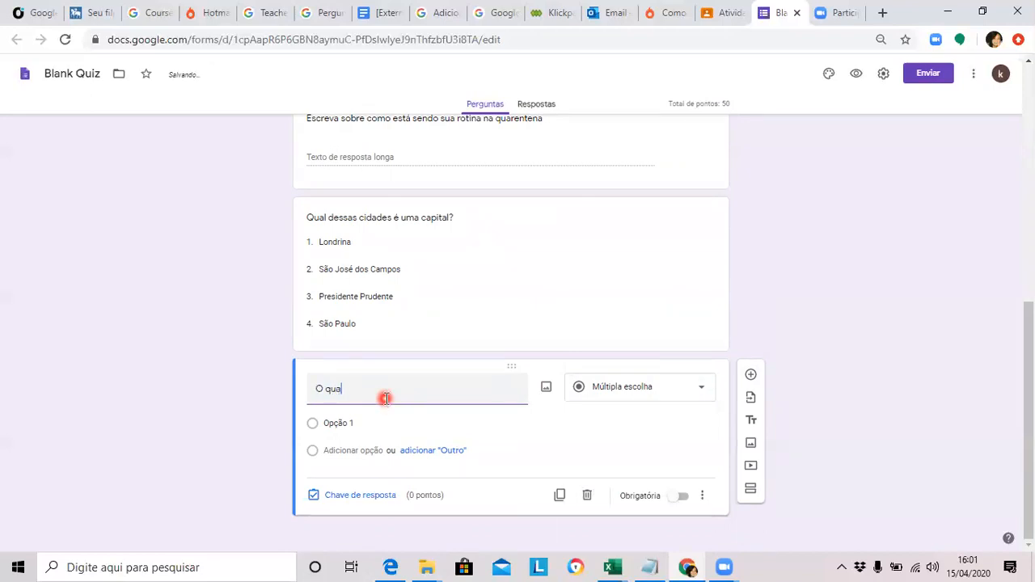
{"action": "type", "text": "nto achou"}
{"action": "key", "text": "BackSpace"}
{"action": "key", "text": "BackSpace"}
{"action": "key", "text": "BackSpace"}
{"action": "key", "text": "BackSpace"}
{"action": "key", "text": "BackSpace"}
{"action": "key", "text": "BackSpace"}
{"action": "key", "text": "BackSpace"}
{"action": "key", "text": "BackSpace"}
{"action": "key", "text": "BackSpace"}
{"action": "key", "text": "BackSpace"}
{"action": "key", "text": "BackSpace"}
{"action": "key", "text": "BackSpace"}
{"action": "key", "text": "BackSpace"}
{"action": "key", "text": "BackSpace"}
Enter "Dê 0 a 10, o quanto achou essa prova difícil?" as the sixth question's text
{"action": "type", "text": "D"}
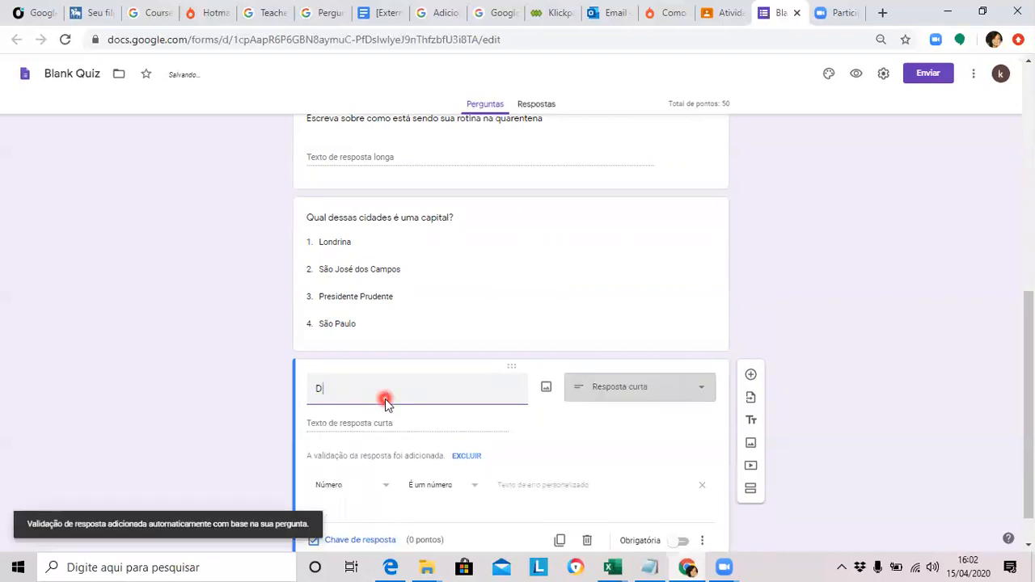
{"action": "type", "text": "ê "}
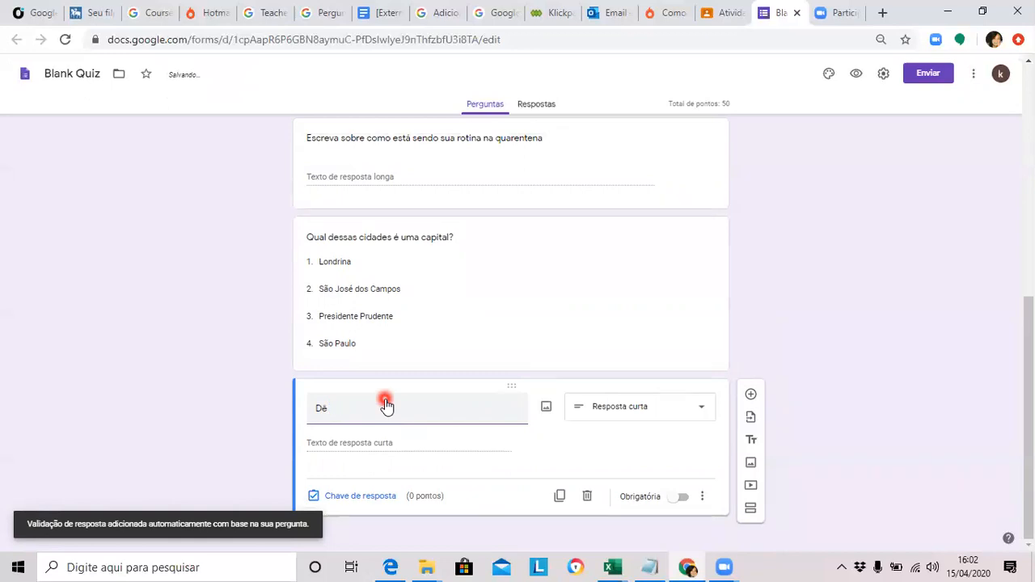
{"action": "type", "text": "0 a 10, o "}
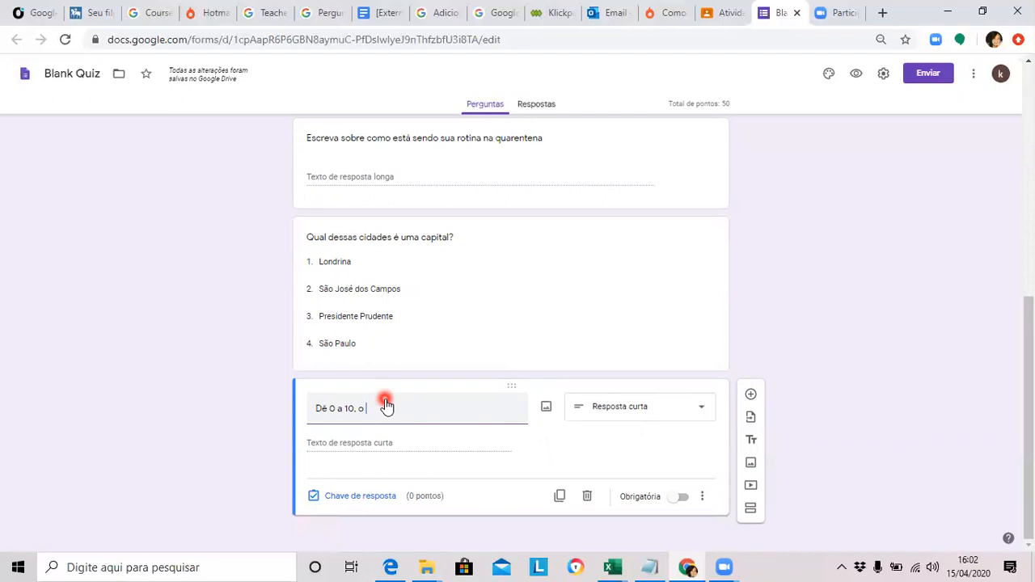
{"action": "type", "text": "qual achou essa"}
{"action": "key", "text": "BackSpace"}
{"action": "key", "text": "BackSpace"}
{"action": "type", "text": "e"}
{"action": "key", "text": "BackSpace"}
{"action": "type", "text": "a prova dif"}
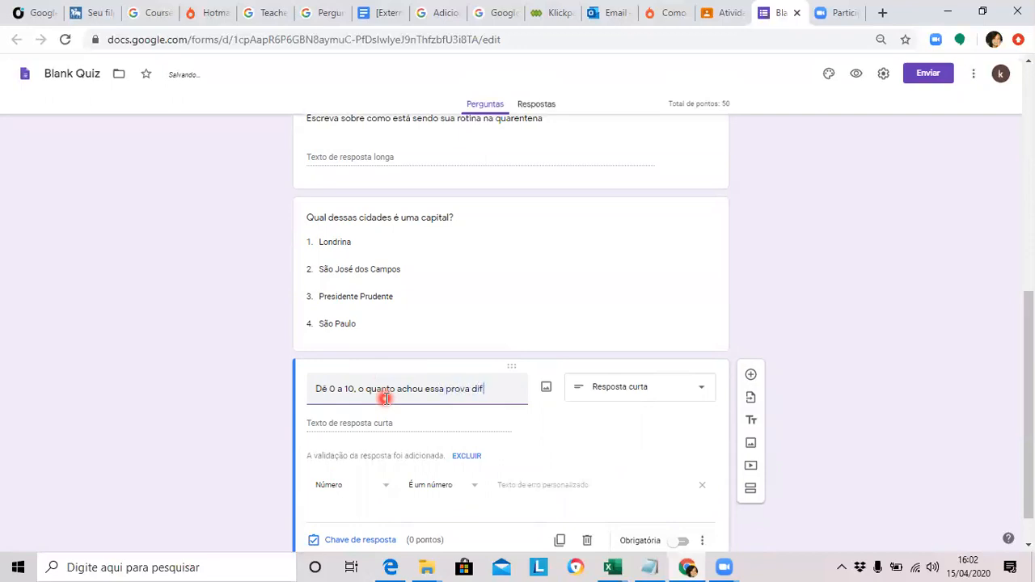
{"action": "type", "text": "icíl?"}
Change the difficulty question's type to Escala linear with a scale from 1 to 10
{"action": "left_click", "coordinate": [690, 395]}
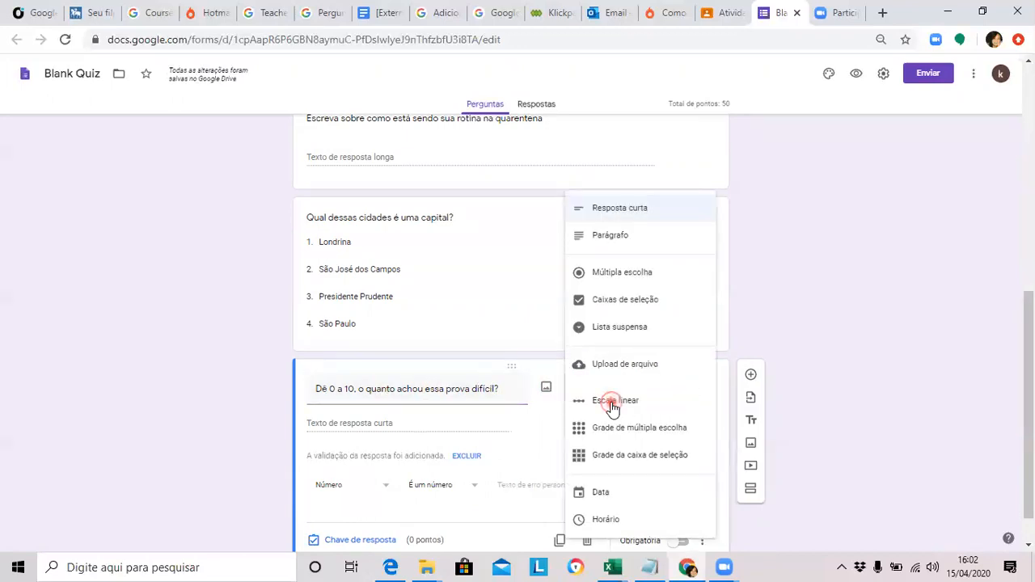
{"action": "left_click", "coordinate": [612, 405]}
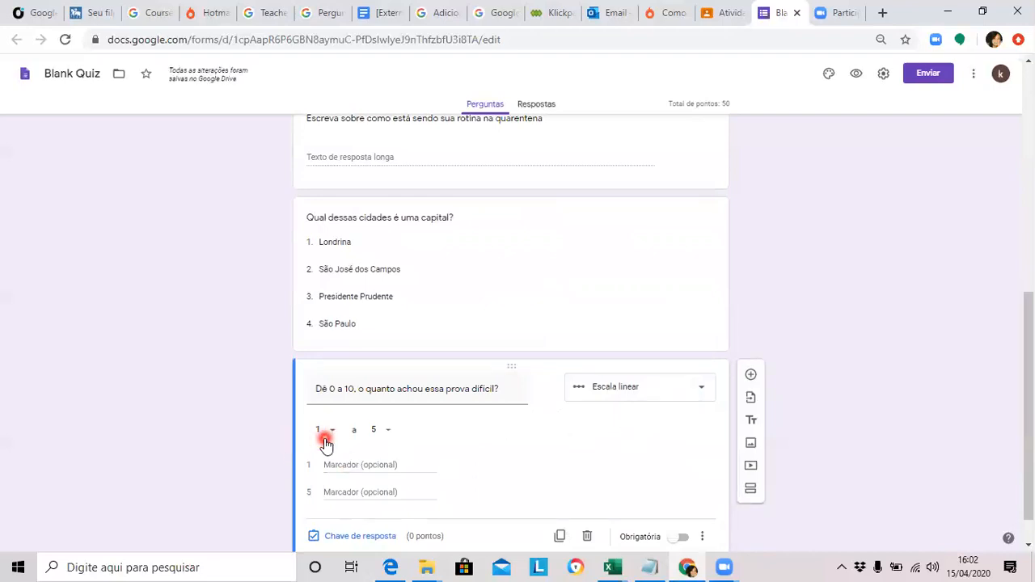
{"action": "left_click", "coordinate": [389, 435]}
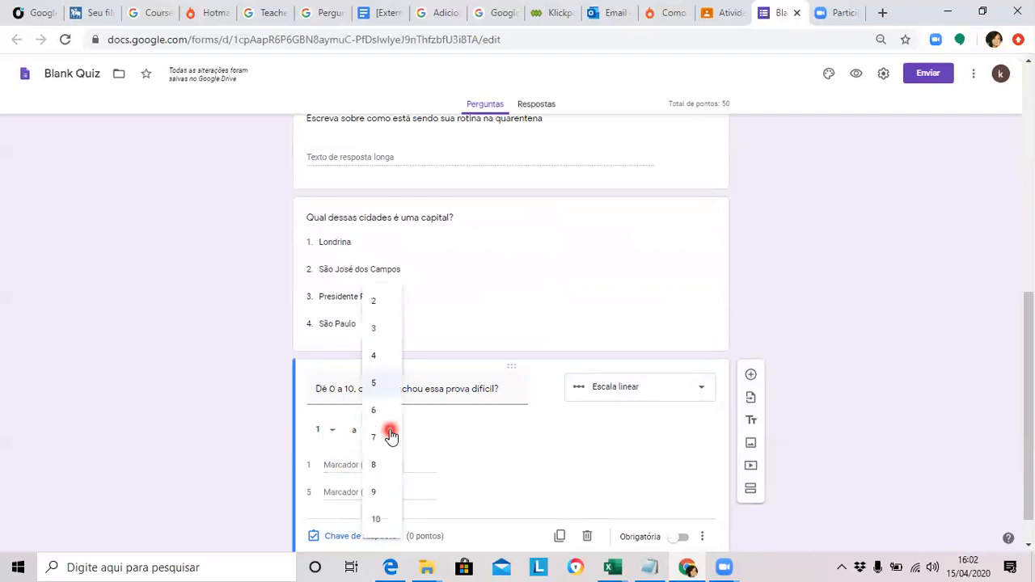
{"action": "left_click", "coordinate": [382, 515]}
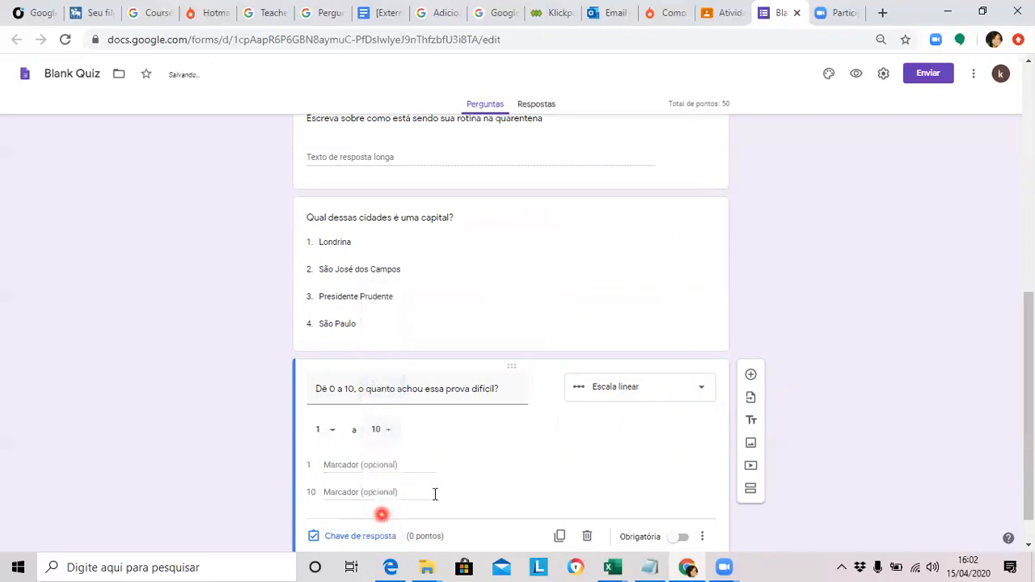
Label the scale's 1 as "Muito fácil" and its 10 as "Muito difícil"
{"action": "left_click", "coordinate": [335, 466]}
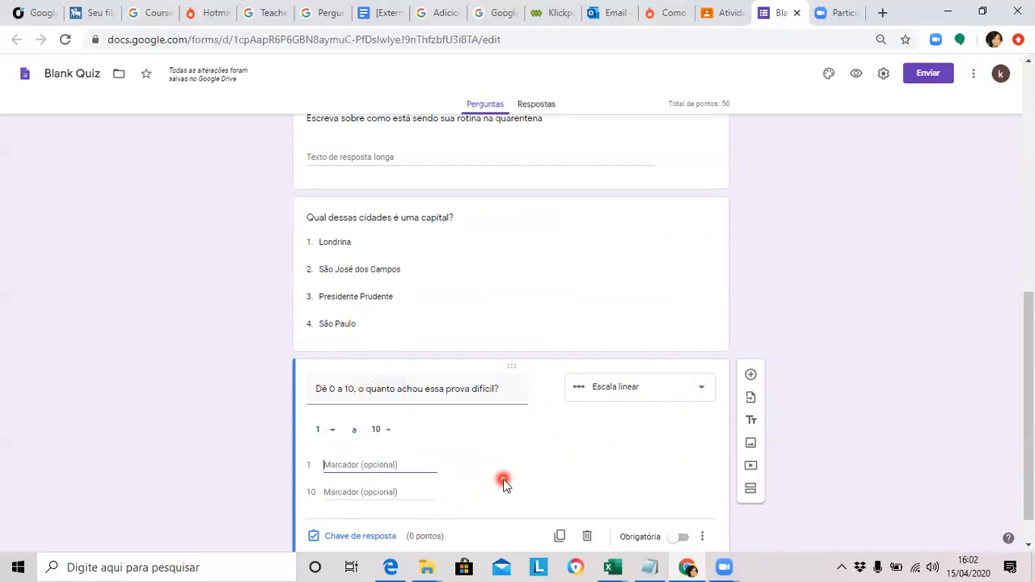
{"action": "type", "text": "Muito fácil"}
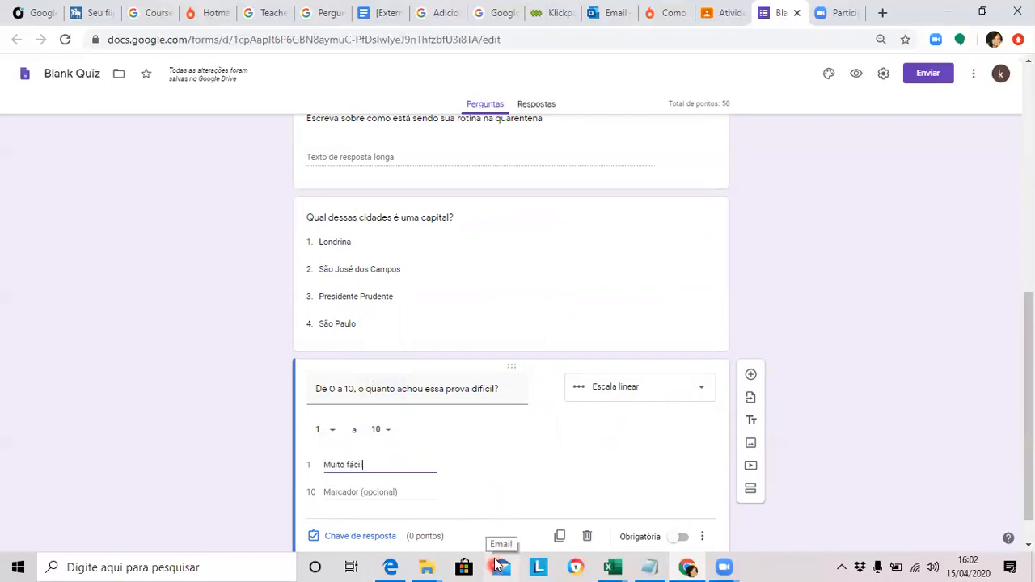
{"action": "left_click", "coordinate": [372, 493]}
{"action": "type", "text": "Muito difícil"}
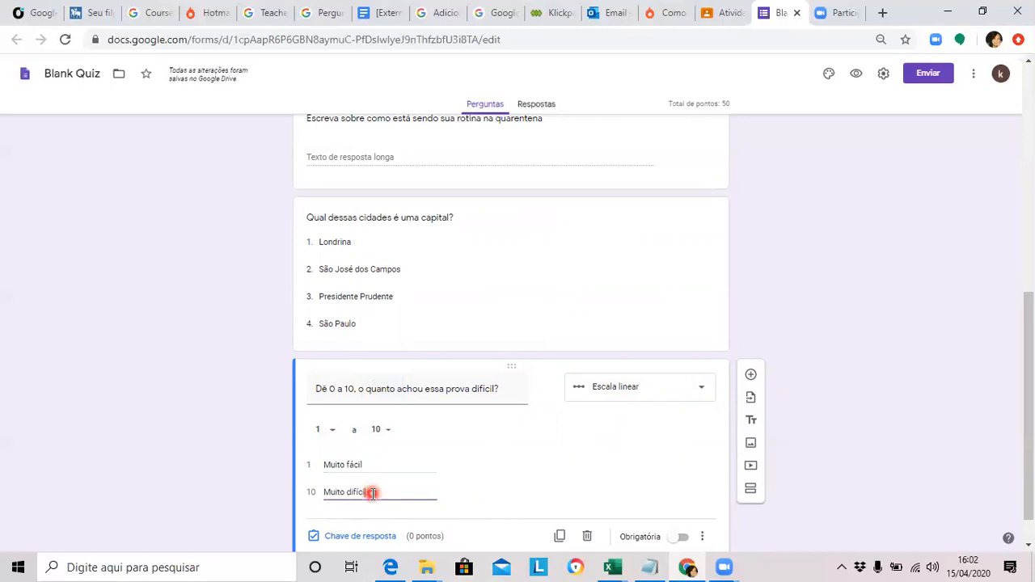
{"action": "scroll", "coordinate": [518, 331], "scroll_direction": "down", "scroll_amount": 1}
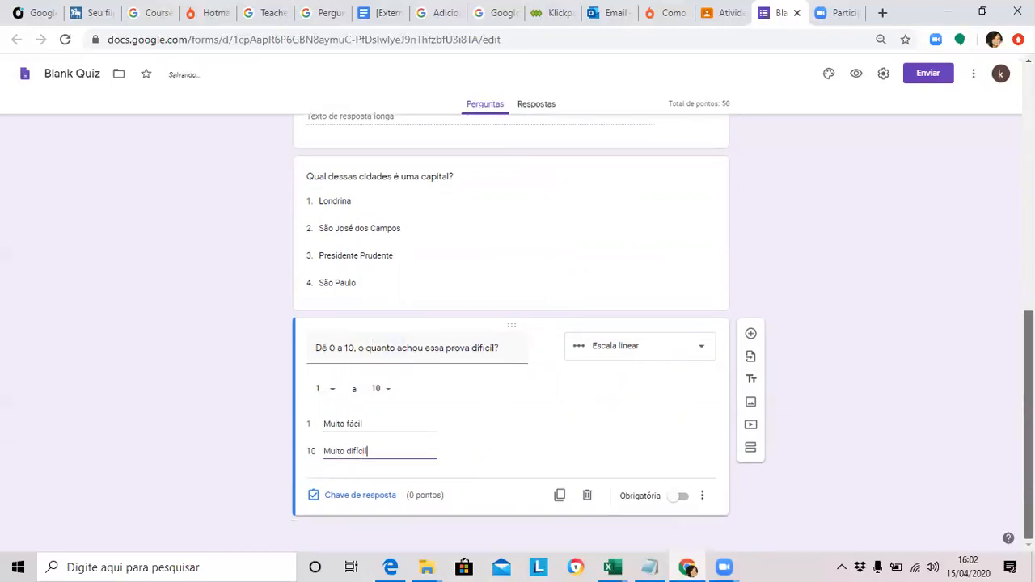
Make the difficulty rating question mandatory (Obrigatória)
{"action": "left_click", "coordinate": [428, 494]}
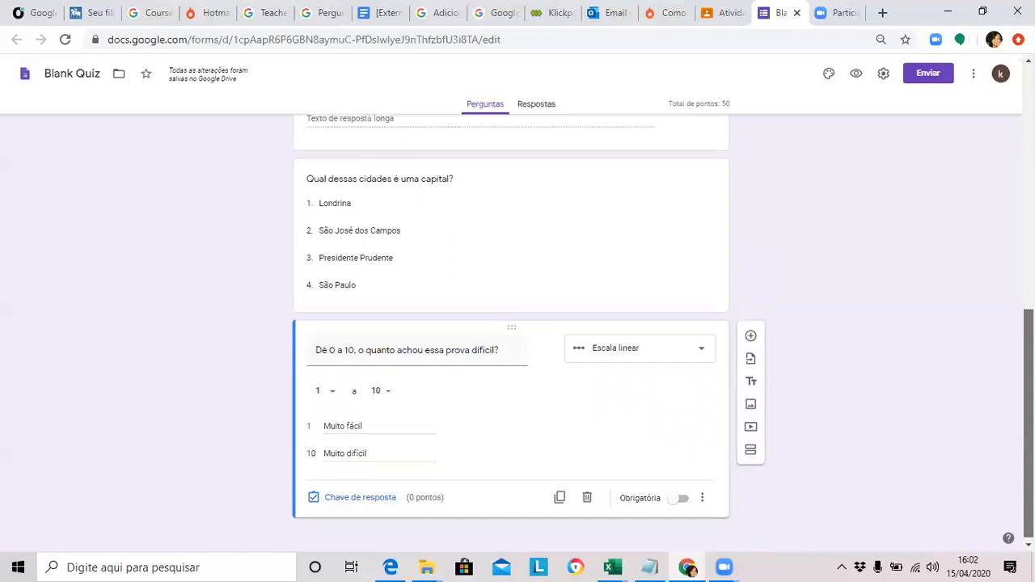
{"action": "left_click", "coordinate": [526, 502]}
{"action": "left_click", "coordinate": [674, 499]}
{"action": "left_click", "coordinate": [688, 500]}
{"action": "left_click", "coordinate": [687, 502]}
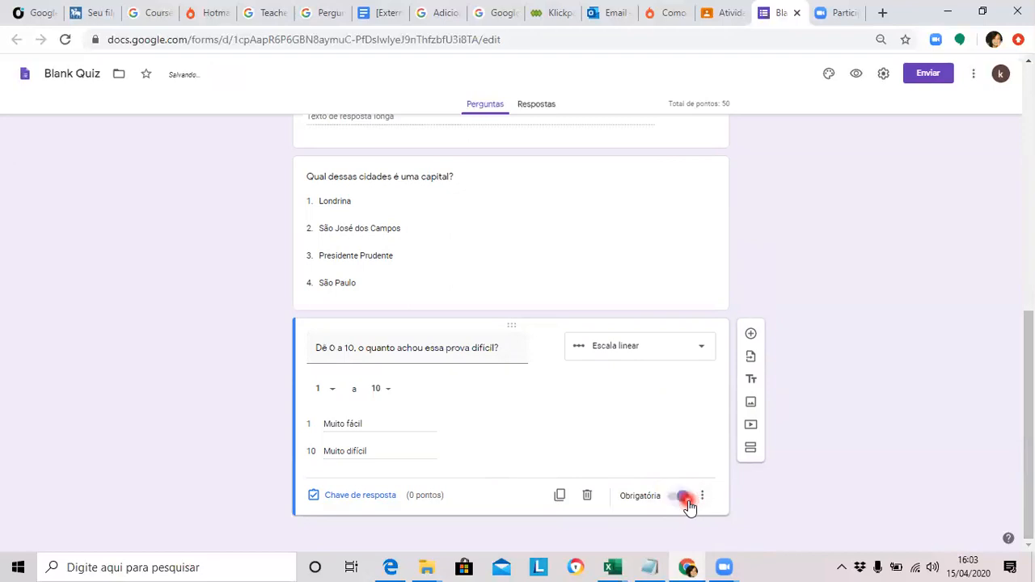
{"action": "left_click", "coordinate": [667, 501]}
{"action": "left_click", "coordinate": [669, 501]}
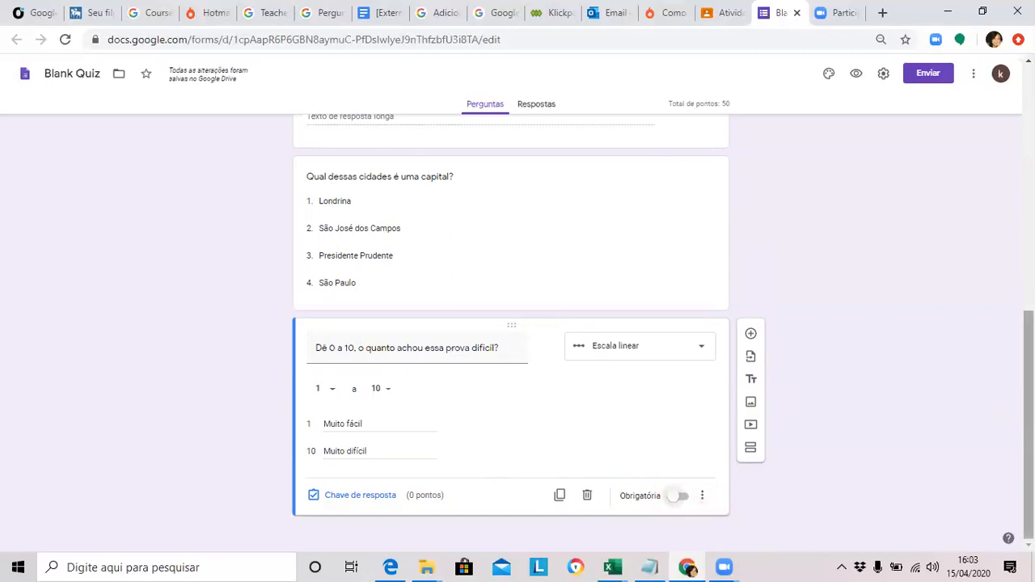
{"action": "left_click", "coordinate": [928, 455]}
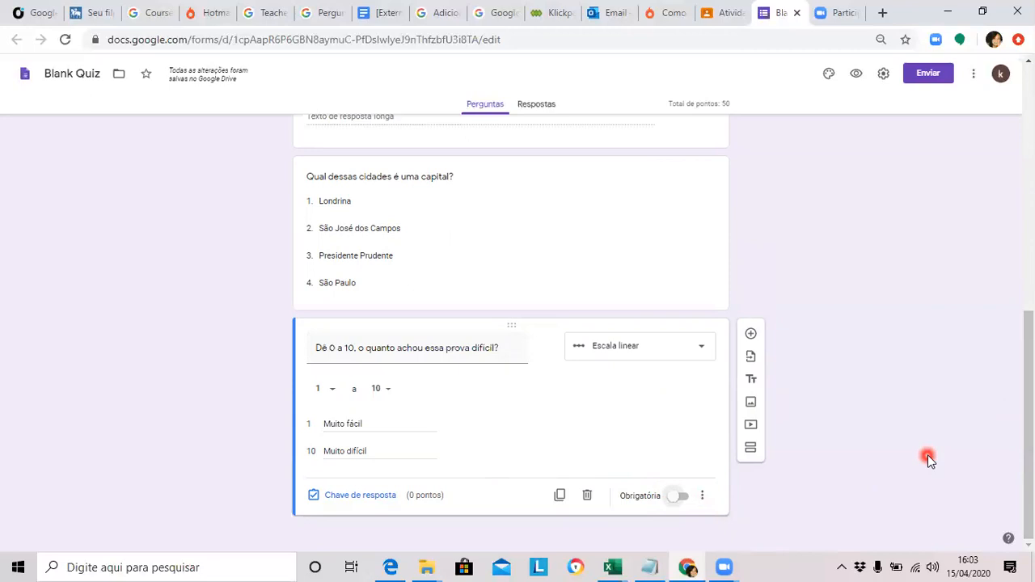
{"action": "left_click", "coordinate": [685, 498]}
Set the score of the difficulty rating question to 50 points in its answer key
{"action": "mouse_move", "coordinate": [724, 566]}
{"action": "left_click", "coordinate": [340, 498]}
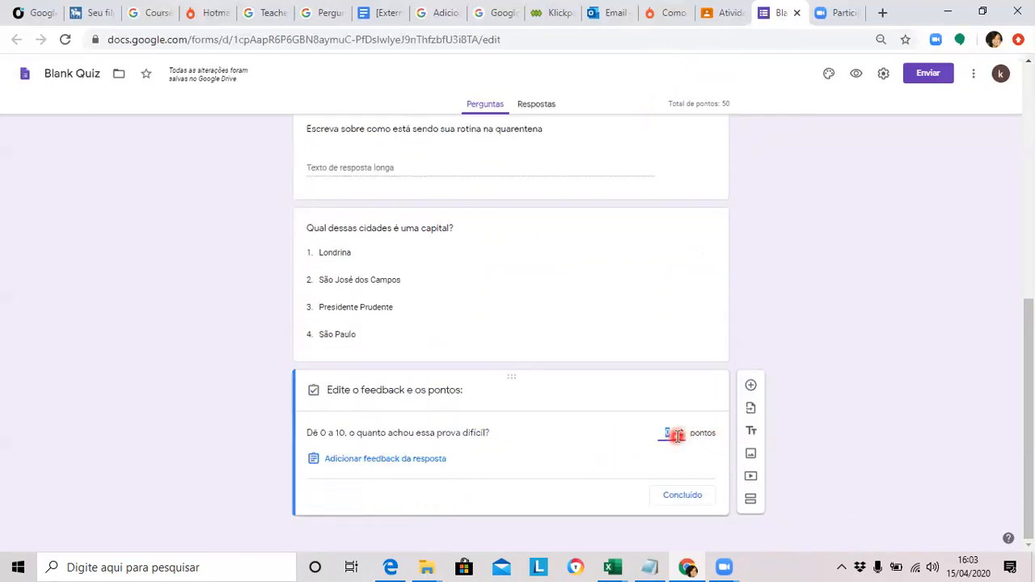
{"action": "type", "text": "50"}
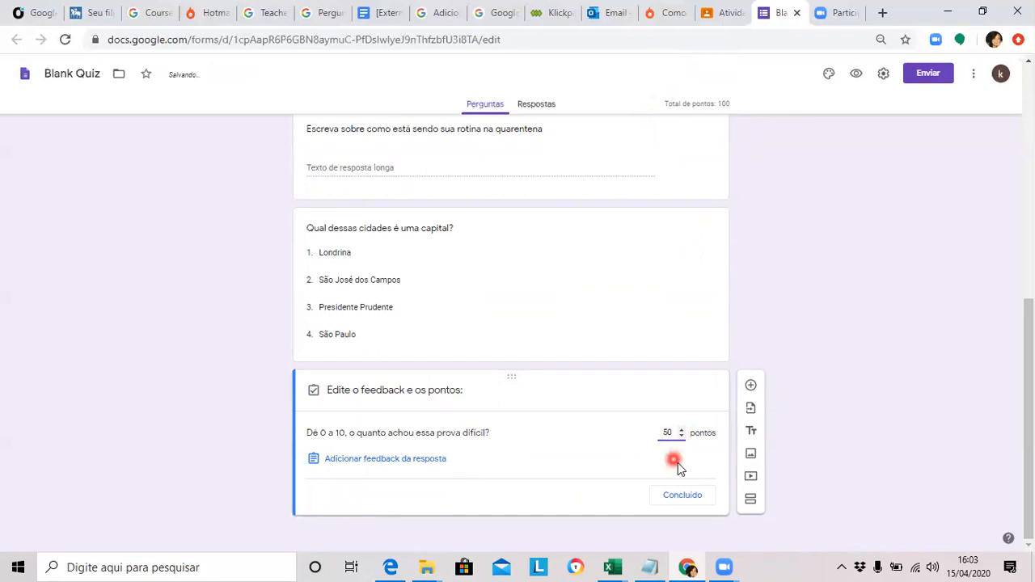
{"action": "left_click", "coordinate": [686, 496]}
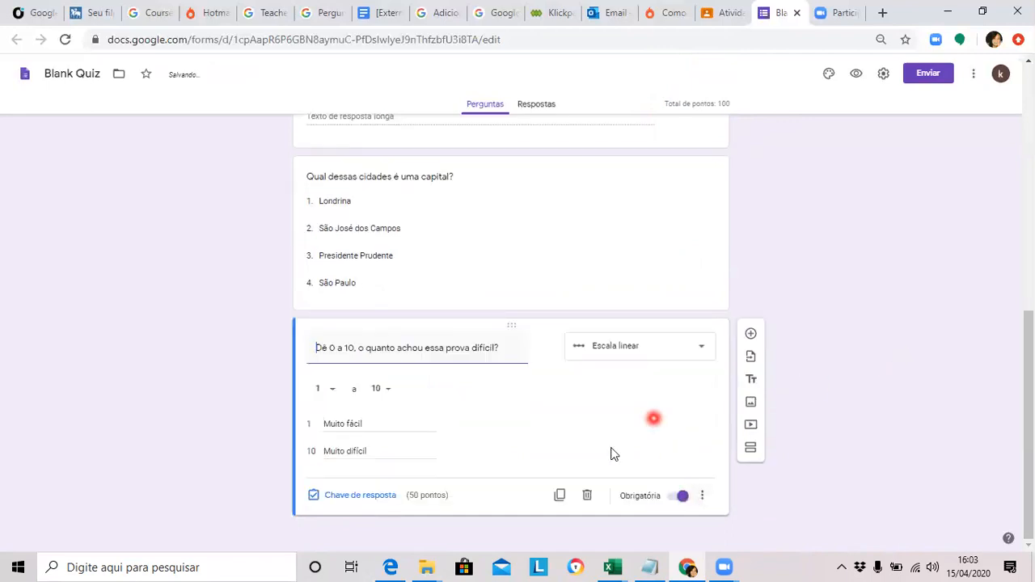
View the image insertion options for the capital city question, then close them without inserting an image
{"action": "left_click", "coordinate": [360, 496]}
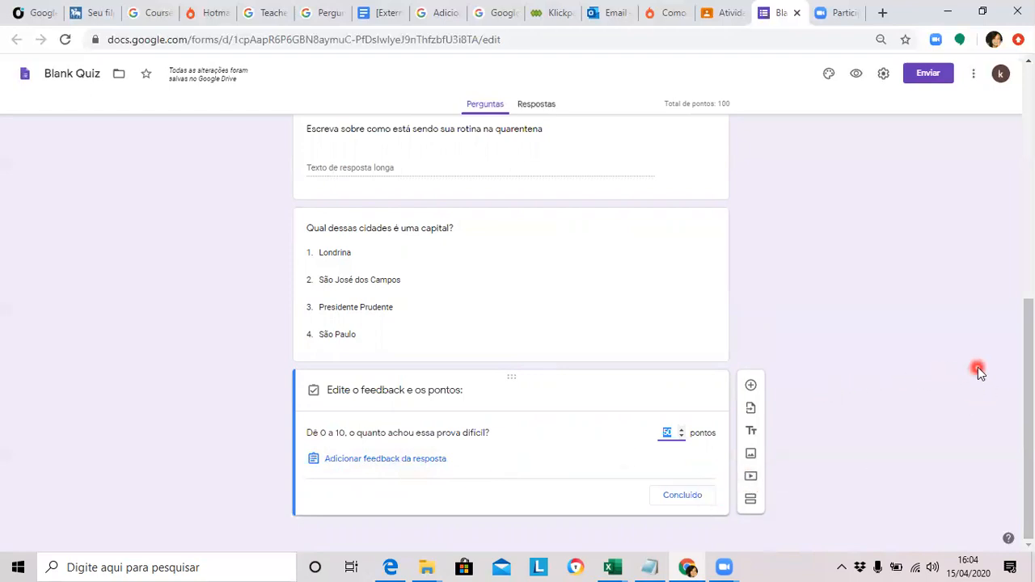
{"action": "left_click", "coordinate": [418, 238]}
{"action": "mouse_move", "coordinate": [513, 280]}
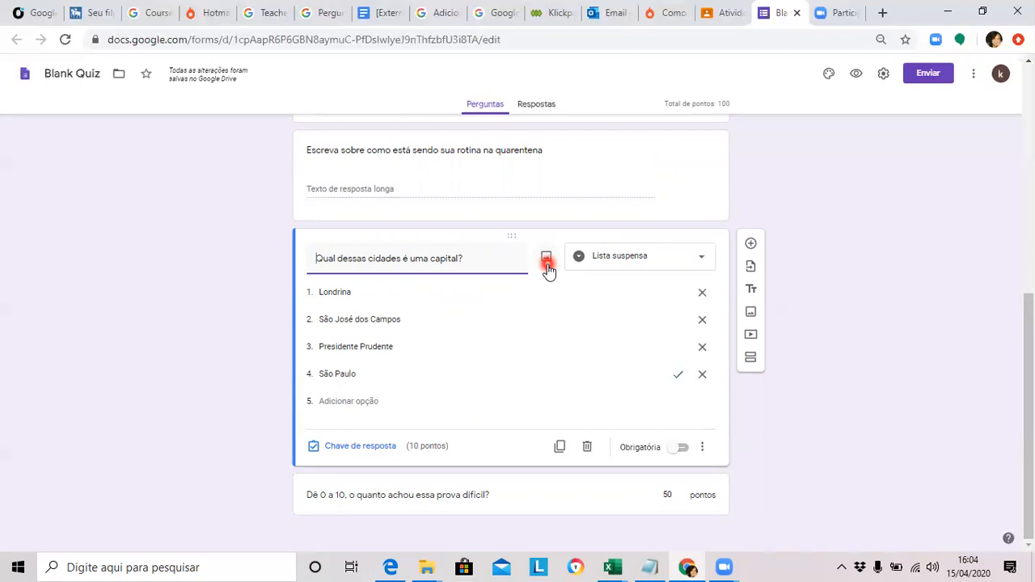
{"action": "left_click", "coordinate": [547, 260]}
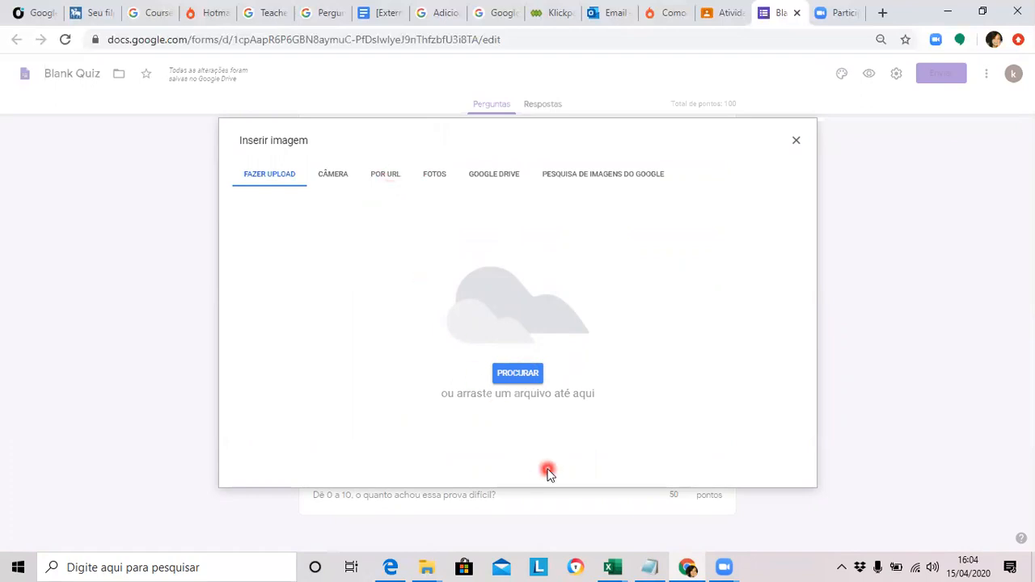
{"action": "left_click", "coordinate": [798, 142]}
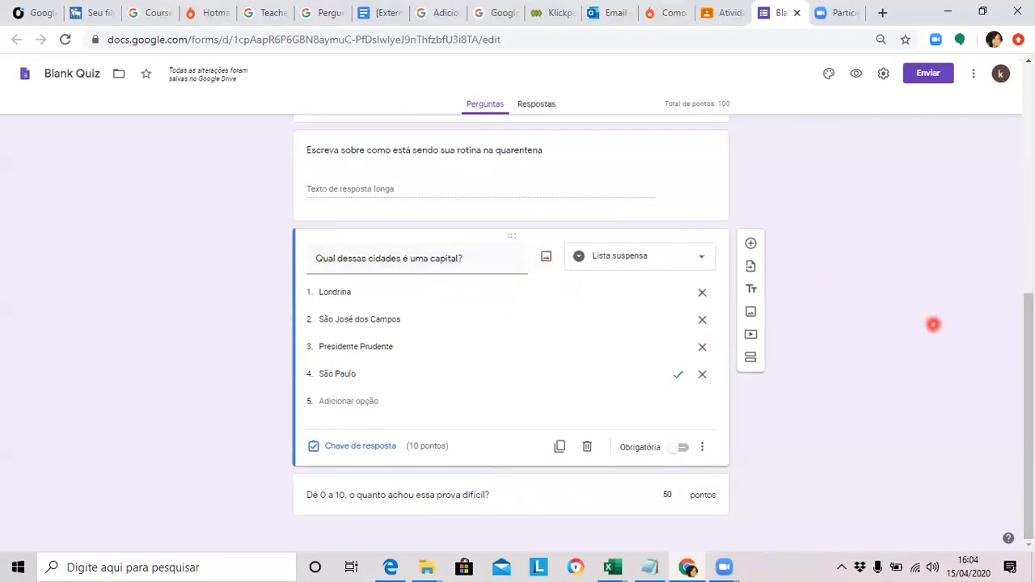
{"action": "scroll", "coordinate": [933, 324], "scroll_direction": "up", "scroll_amount": 1}
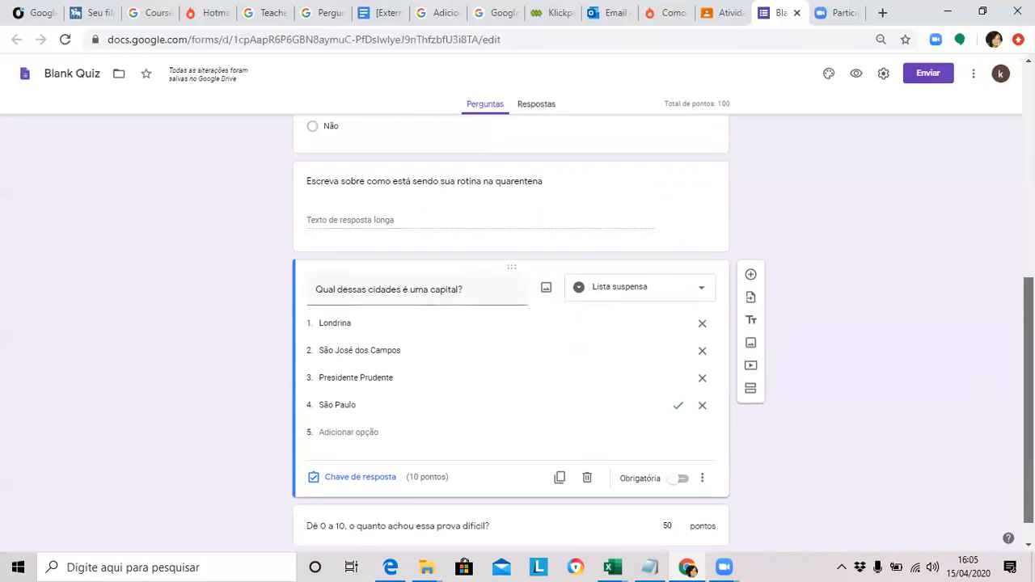
{"action": "scroll", "coordinate": [1019, 446], "scroll_direction": "down", "scroll_amount": 1}
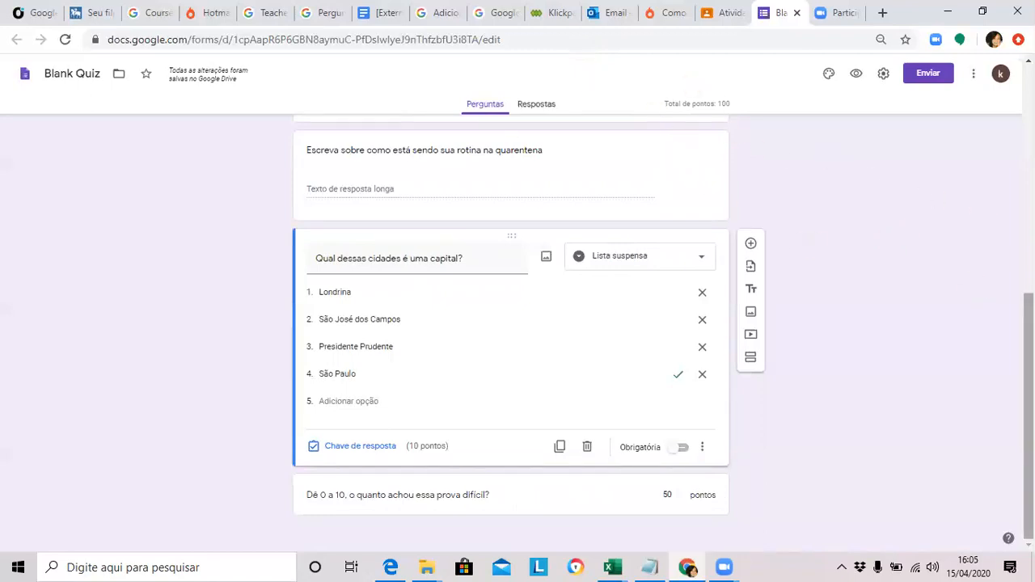
{"action": "scroll", "coordinate": [510, 332], "scroll_direction": "up", "scroll_amount": 5}
{"action": "scroll", "coordinate": [511, 332], "scroll_direction": "up", "scroll_amount": 1}
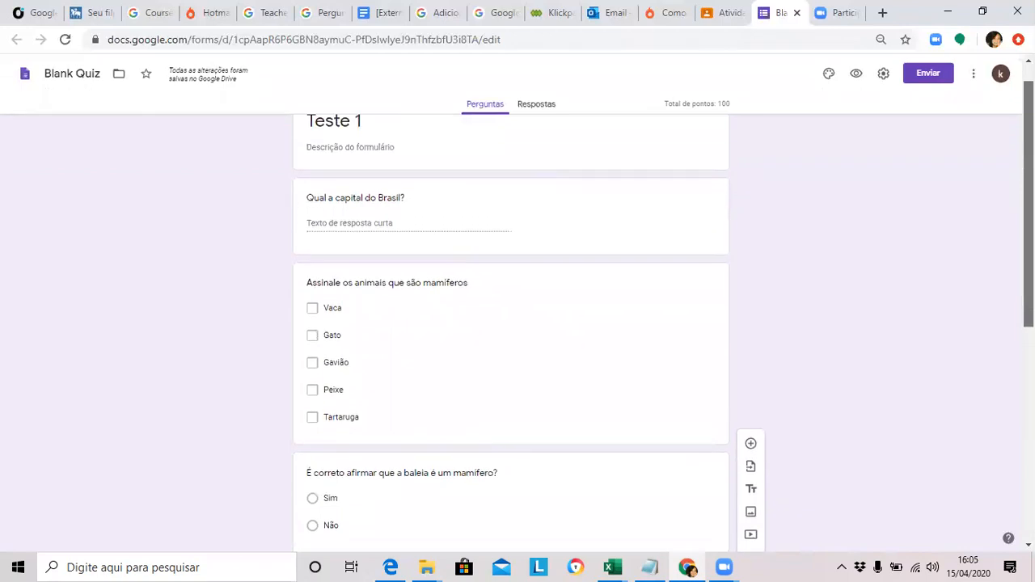
View the form's sending options by e-mail and by link, then close them without sending
{"action": "left_click", "coordinate": [928, 84]}
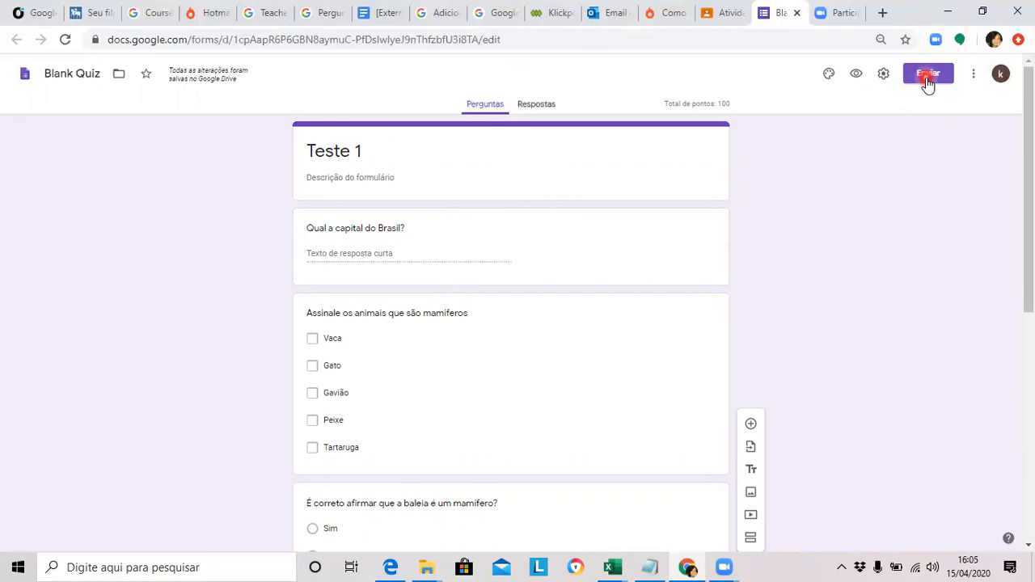
{"action": "left_click", "coordinate": [928, 81]}
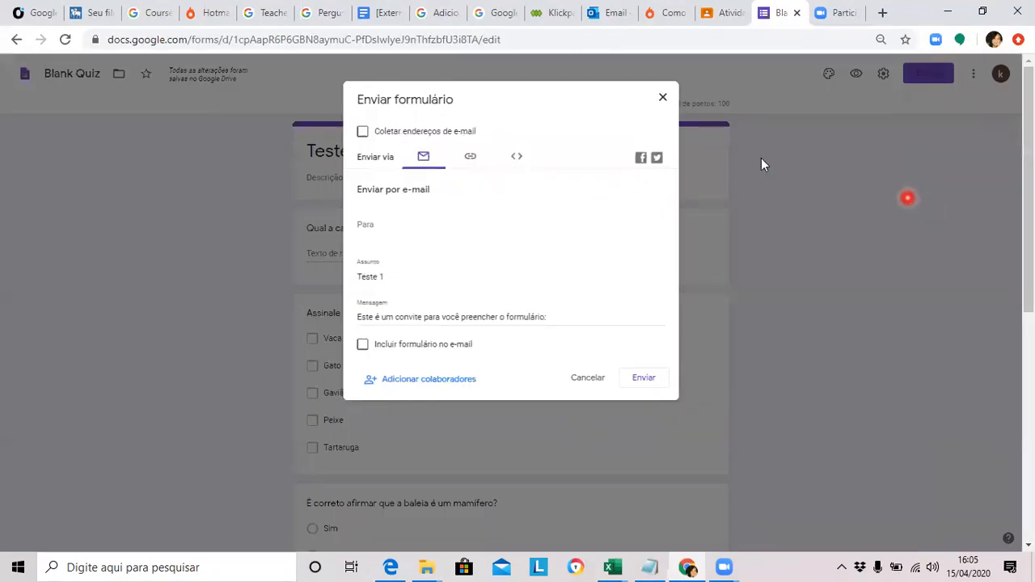
{"action": "left_click", "coordinate": [473, 163]}
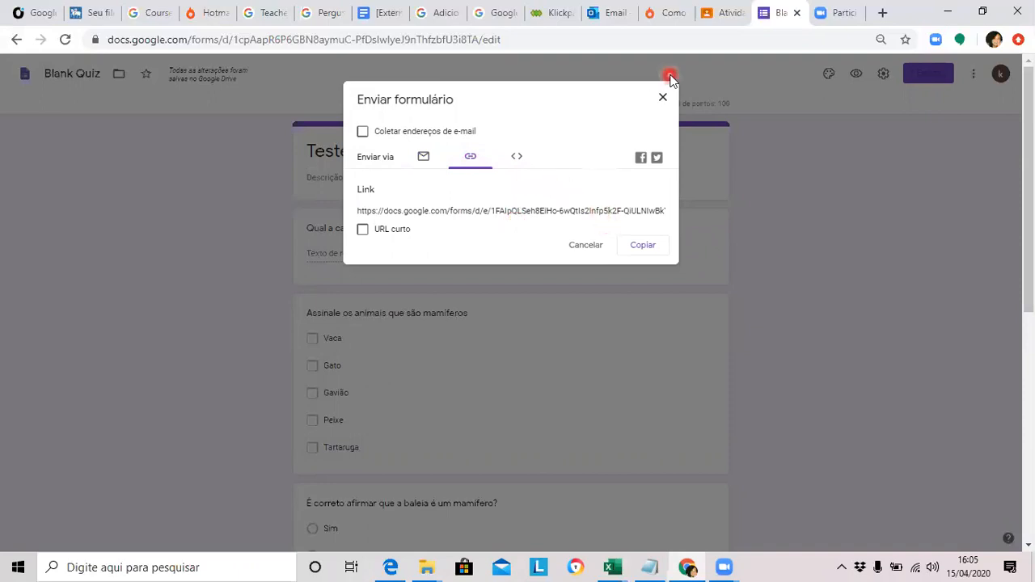
{"action": "left_click", "coordinate": [664, 98]}
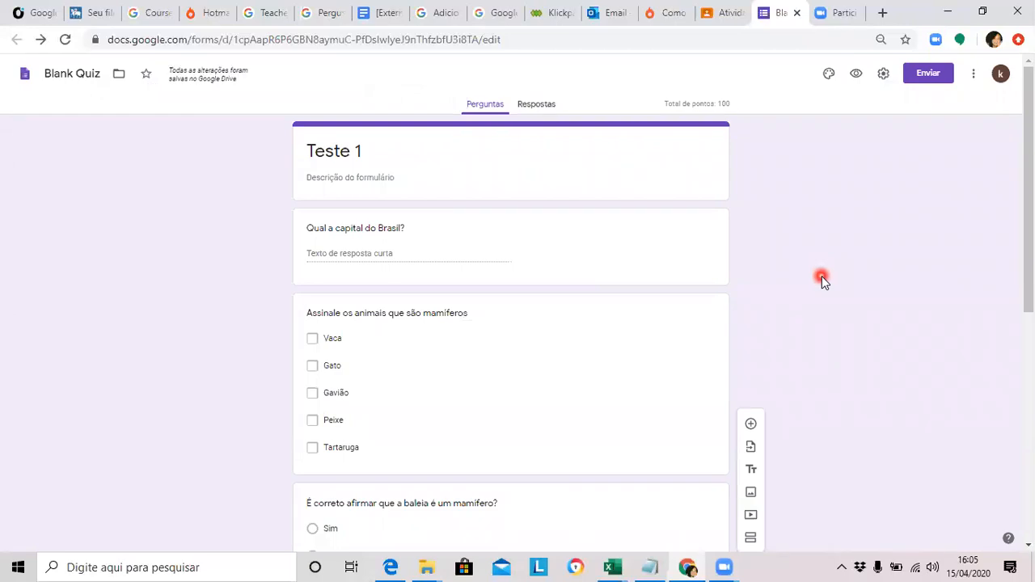
Rename the form file from its default name to "Teste 1"
{"action": "left_click_drag", "start_coordinate": [1029, 273], "coordinate": [1026, 141]}
{"action": "left_click", "coordinate": [91, 77]}
{"action": "left_click", "coordinate": [103, 73]}
{"action": "key", "text": "BackSpace"}
{"action": "key", "text": "BackSpace"}
{"action": "key", "text": "BackSpace"}
{"action": "key", "text": "BackSpace"}
{"action": "key", "text": "BackSpace"}
{"action": "key", "text": "BackSpace"}
{"action": "key", "text": "BackSpace"}
{"action": "key", "text": "BackSpace"}
{"action": "key", "text": "BackSpace"}
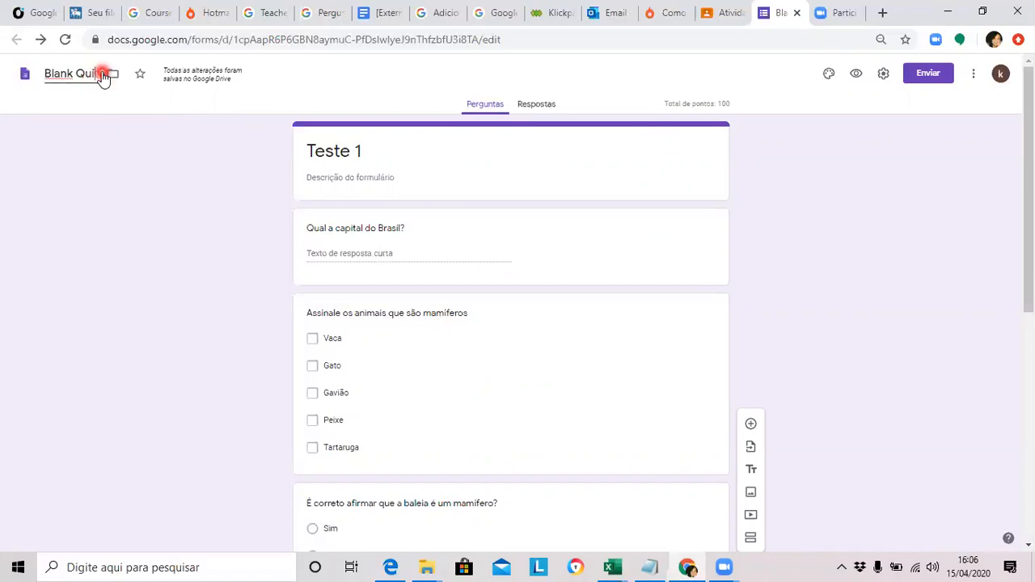
{"action": "key", "text": "BackSpace"}
{"action": "type", "text": "Teste 1"}
{"action": "left_click", "coordinate": [161, 324]}
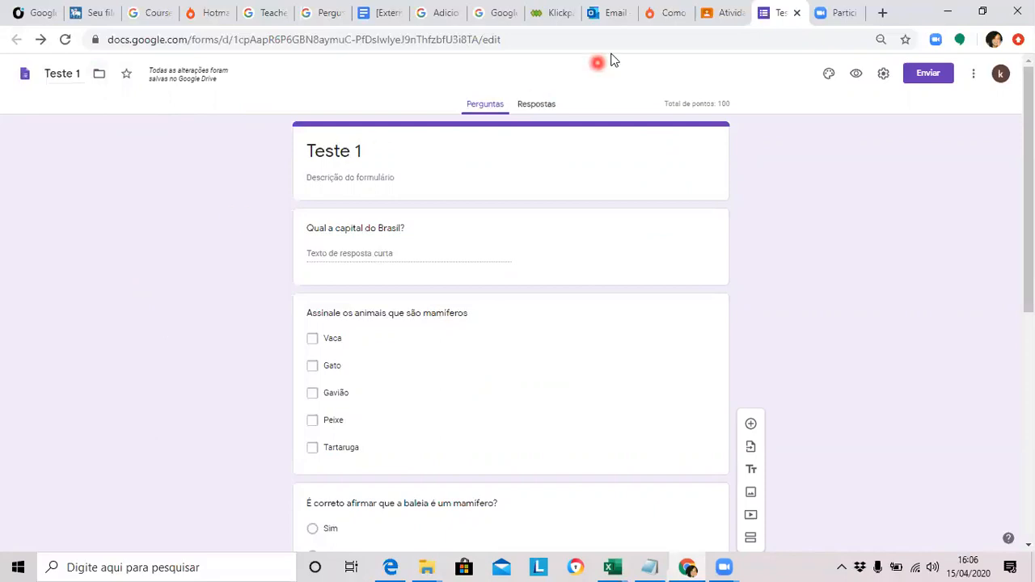
Return to the Classroom assignment, reload the page and reopen the draft "Teste número 1" for editing
{"action": "left_click", "coordinate": [727, 23]}
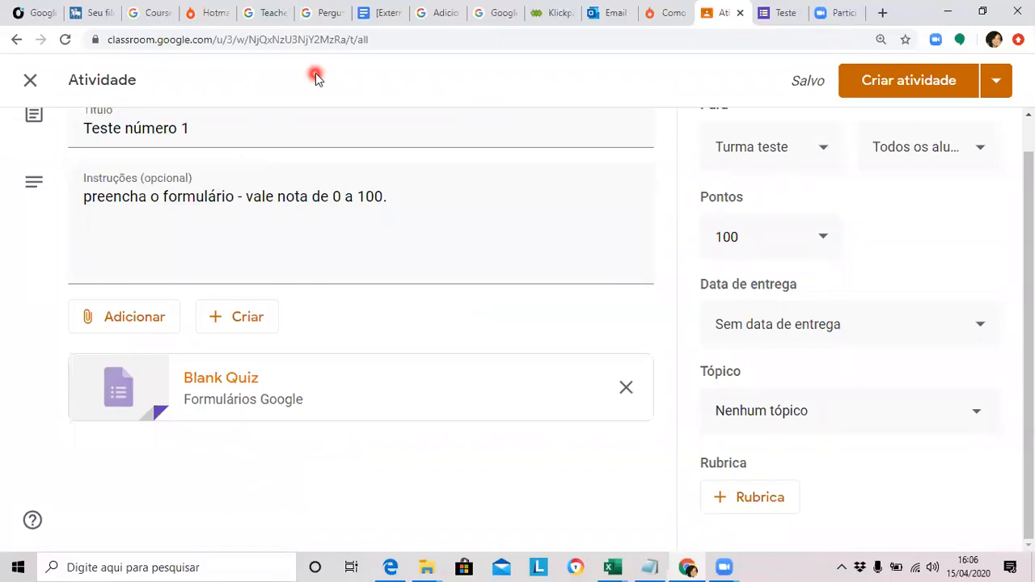
{"action": "left_click", "coordinate": [65, 39]}
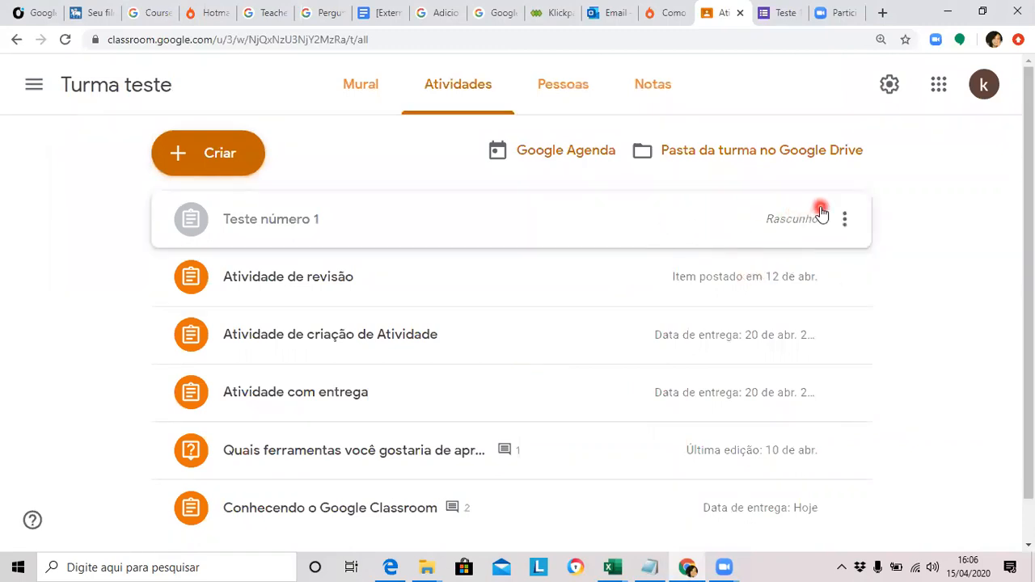
{"action": "left_click", "coordinate": [844, 219]}
{"action": "left_click", "coordinate": [776, 265]}
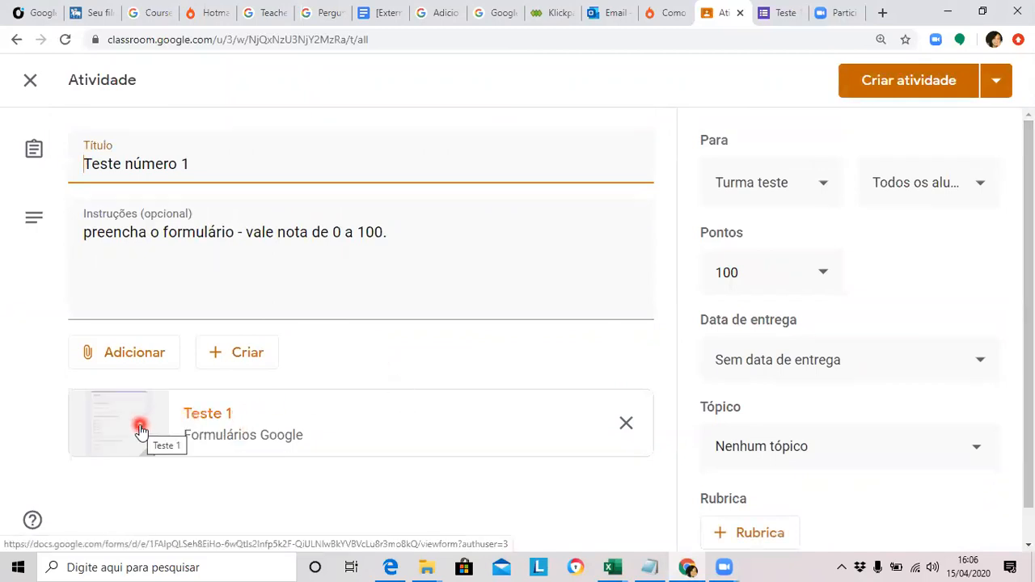
Examine which classes and which students the assignment can be given to, leaving both selections as they are
{"action": "left_click", "coordinate": [1029, 314]}
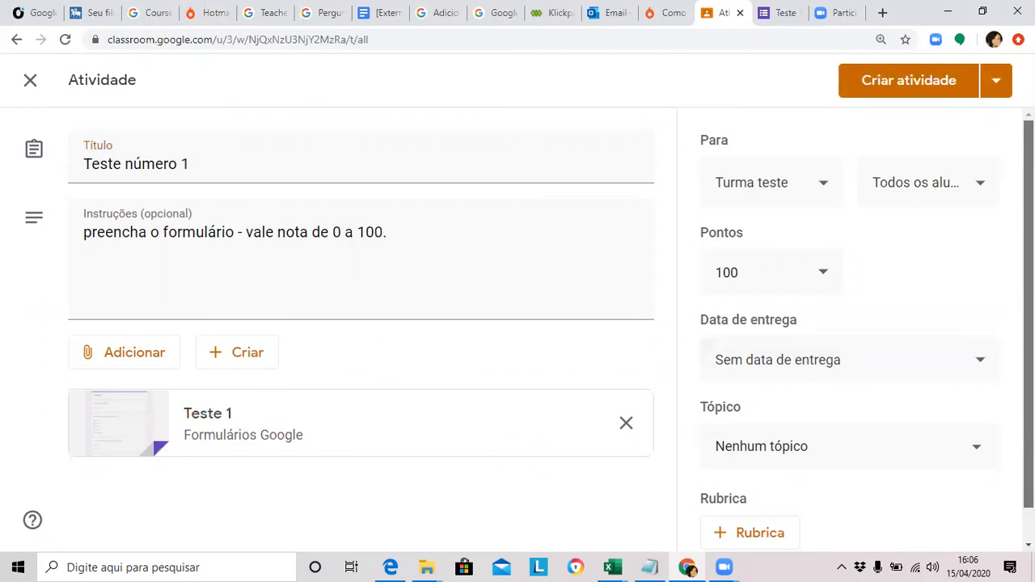
{"action": "left_click", "coordinate": [826, 193]}
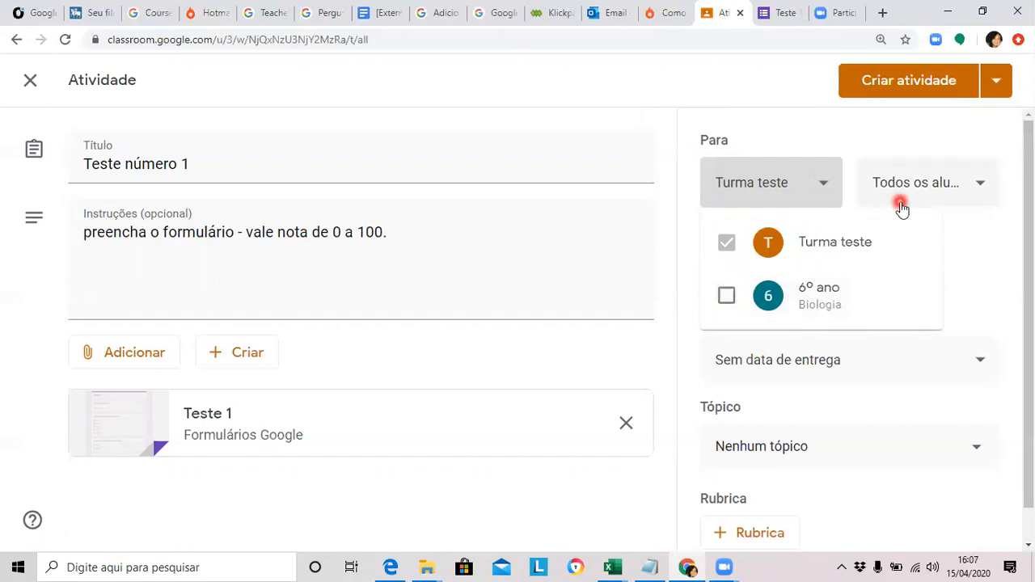
{"action": "left_click", "coordinate": [848, 191]}
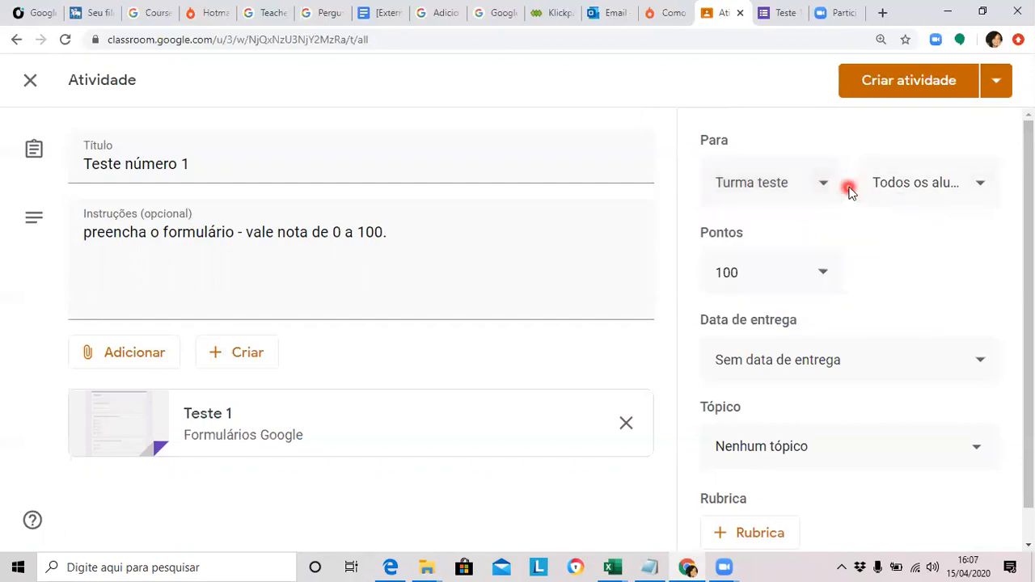
{"action": "left_click", "coordinate": [948, 203]}
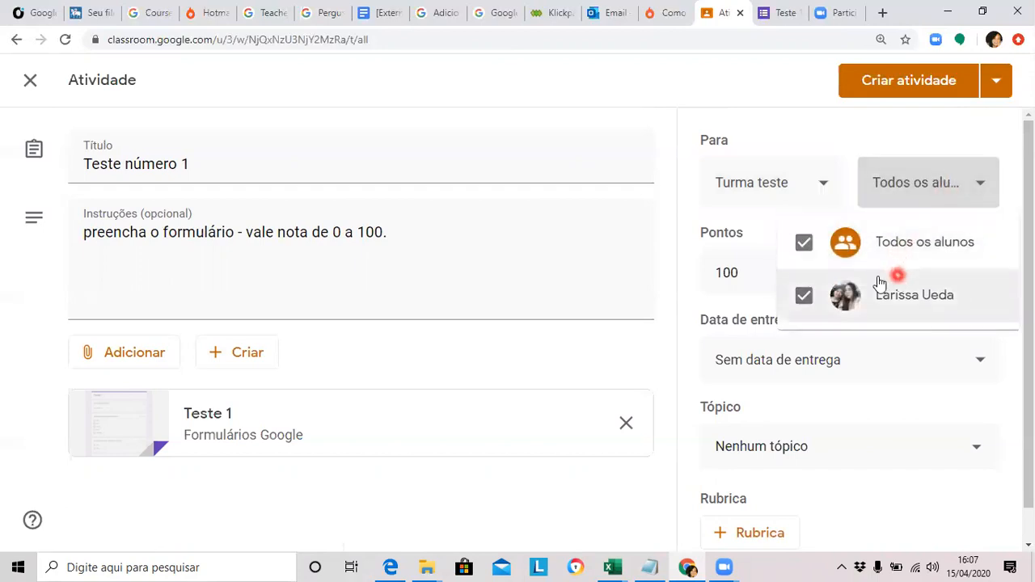
{"action": "left_click", "coordinate": [924, 180]}
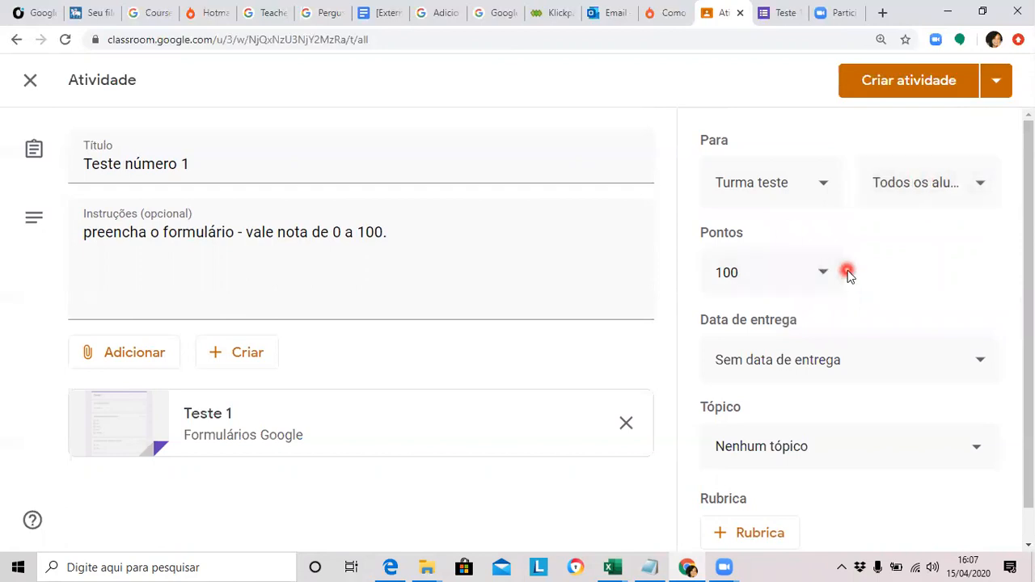
Try a due date of 16 de abr. de 2020 for the assignment, then clear it
{"action": "scroll", "coordinate": [930, 307], "scroll_direction": "down", "scroll_amount": 1}
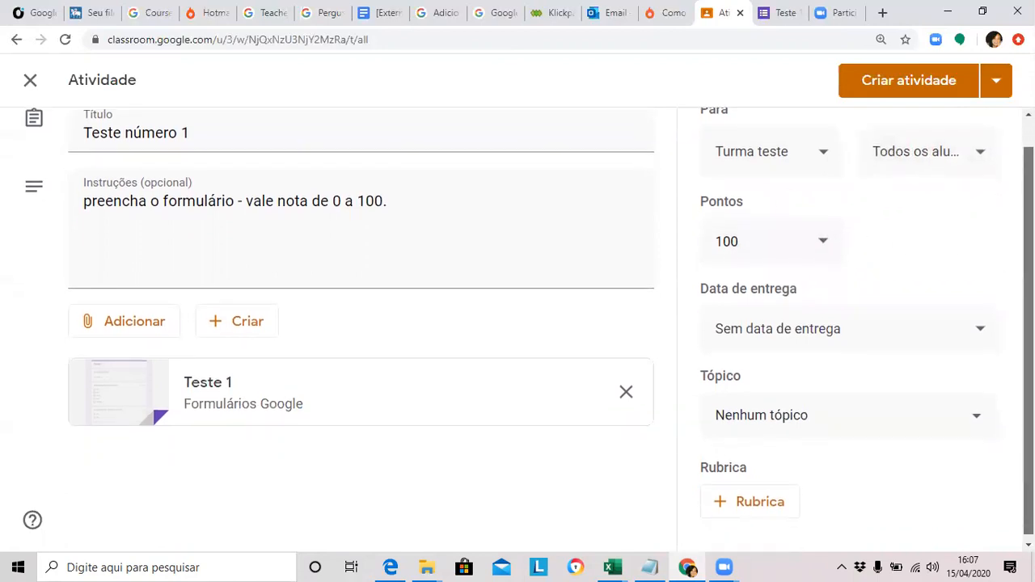
{"action": "left_click", "coordinate": [991, 339]}
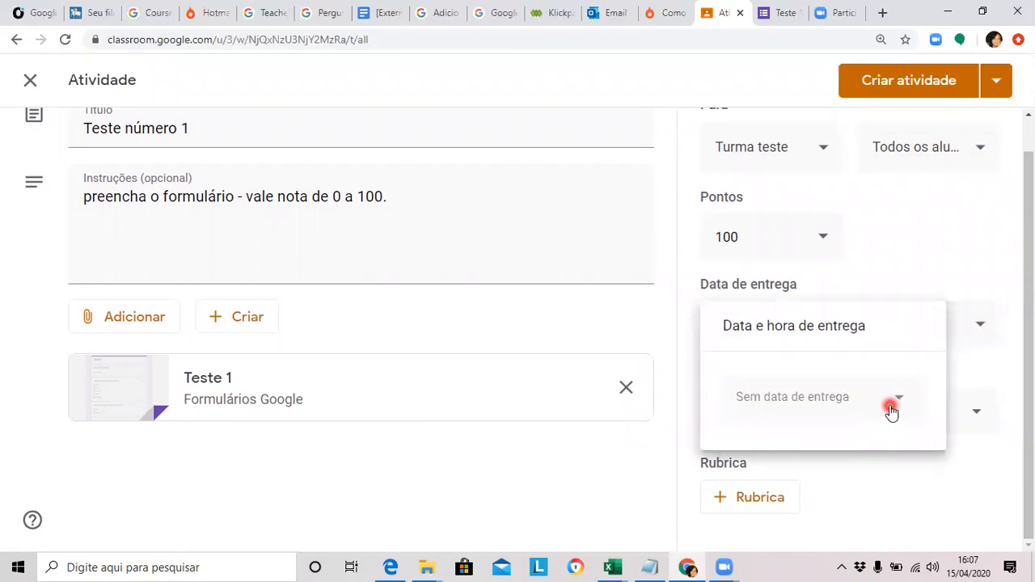
{"action": "left_click", "coordinate": [892, 412]}
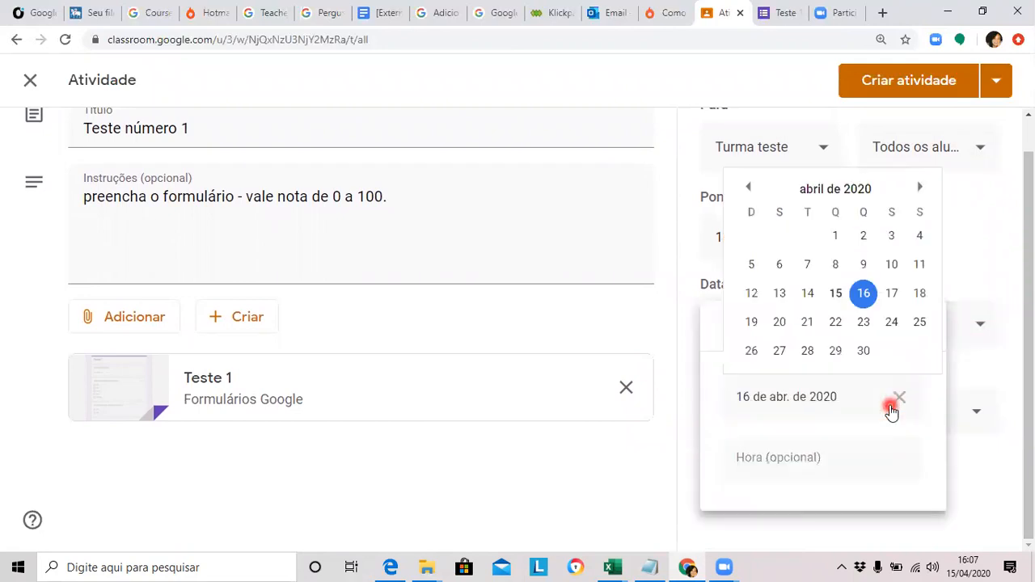
{"action": "left_click", "coordinate": [973, 290]}
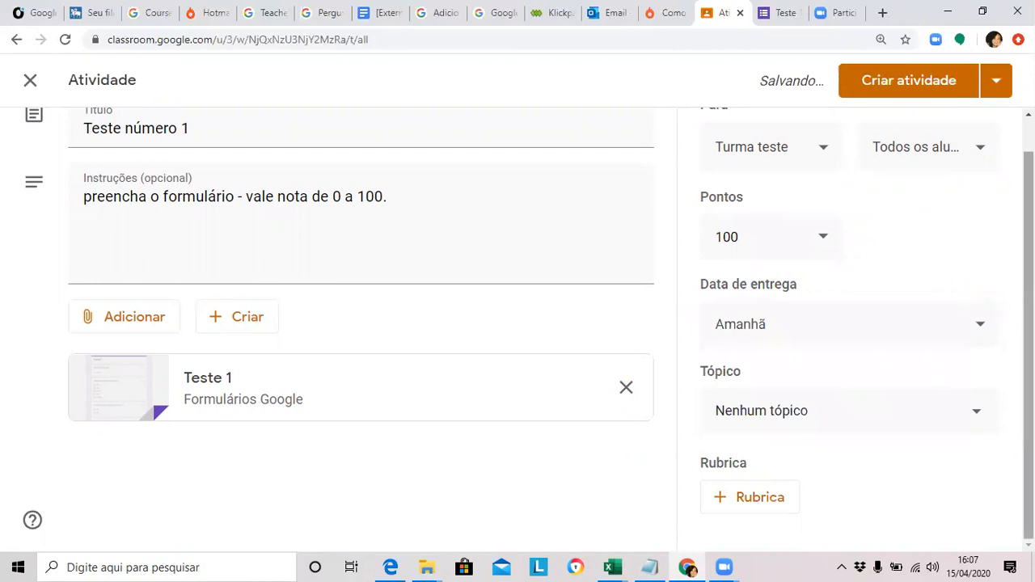
{"action": "left_click", "coordinate": [979, 323]}
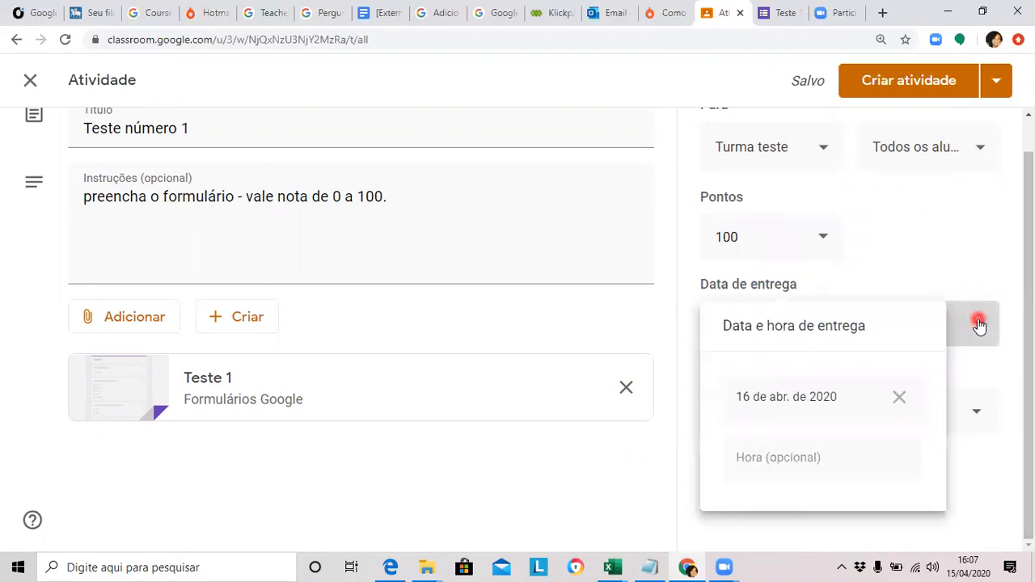
{"action": "left_click", "coordinate": [906, 396]}
{"action": "left_click", "coordinate": [990, 281]}
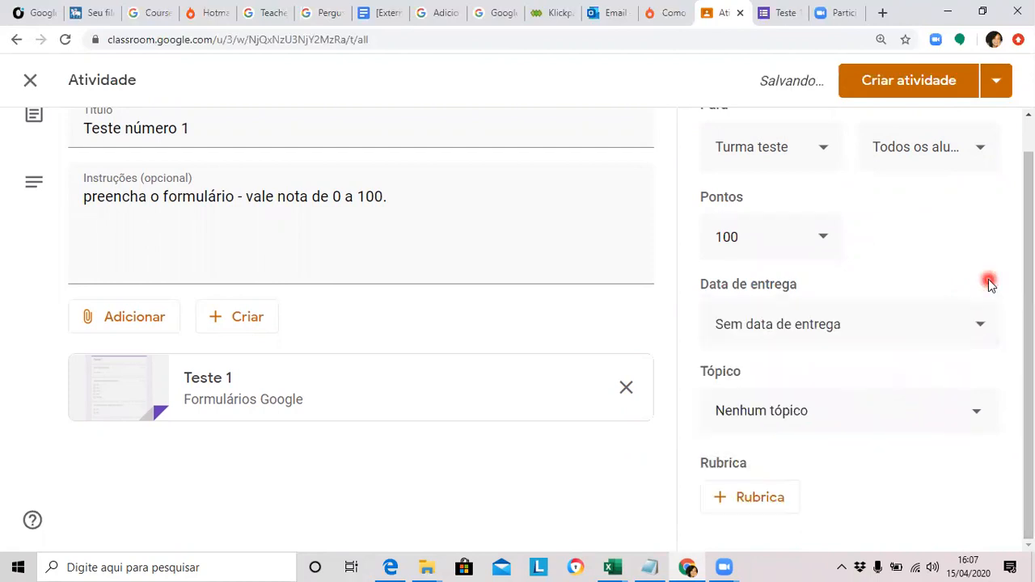
View the publishing choices and the date and time settings for scheduling the assignment, then close them without scheduling
{"action": "scroll", "coordinate": [518, 323], "scroll_direction": "up", "scroll_amount": 1}
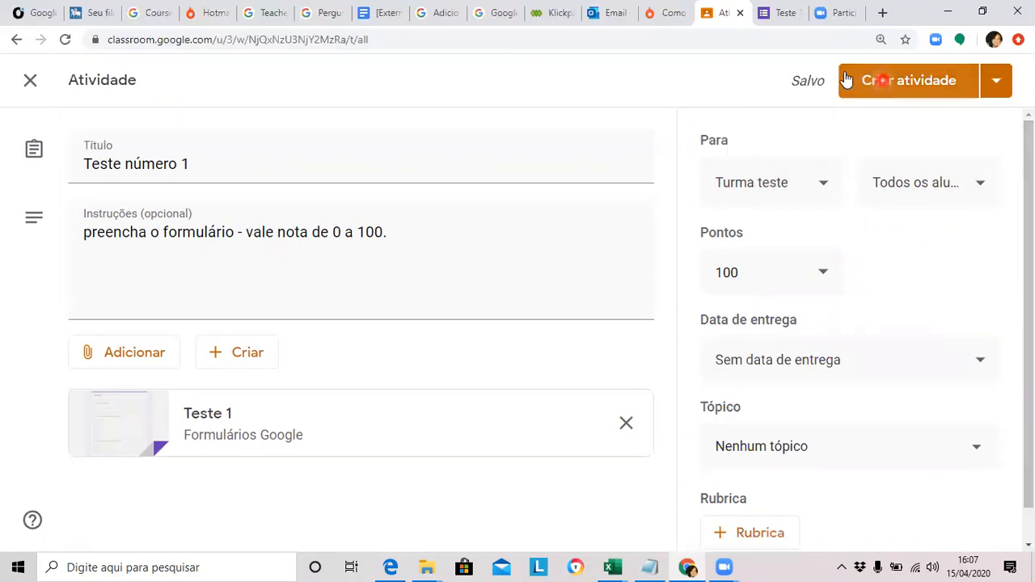
{"action": "left_click", "coordinate": [1002, 84]}
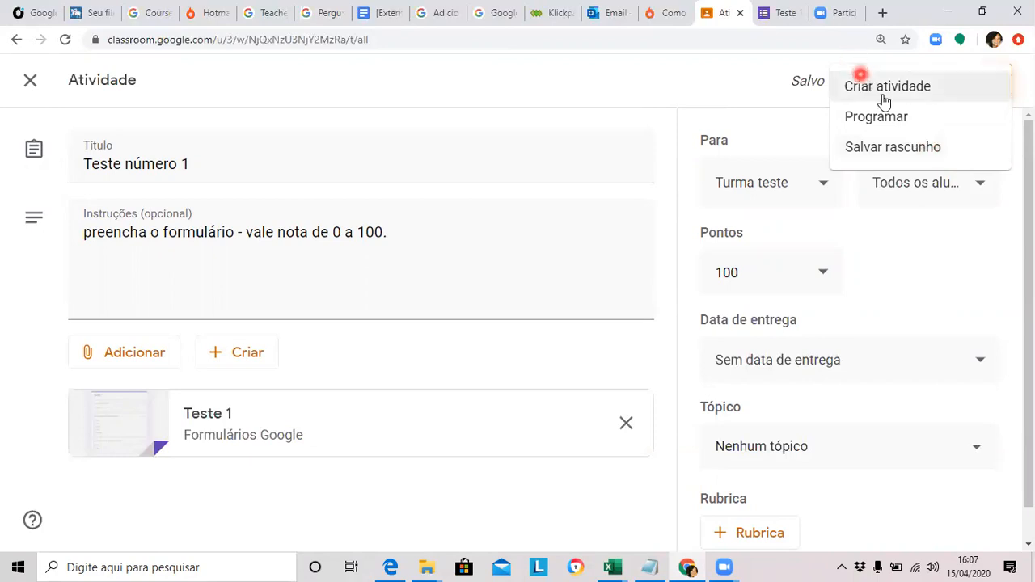
{"action": "left_click", "coordinate": [895, 117]}
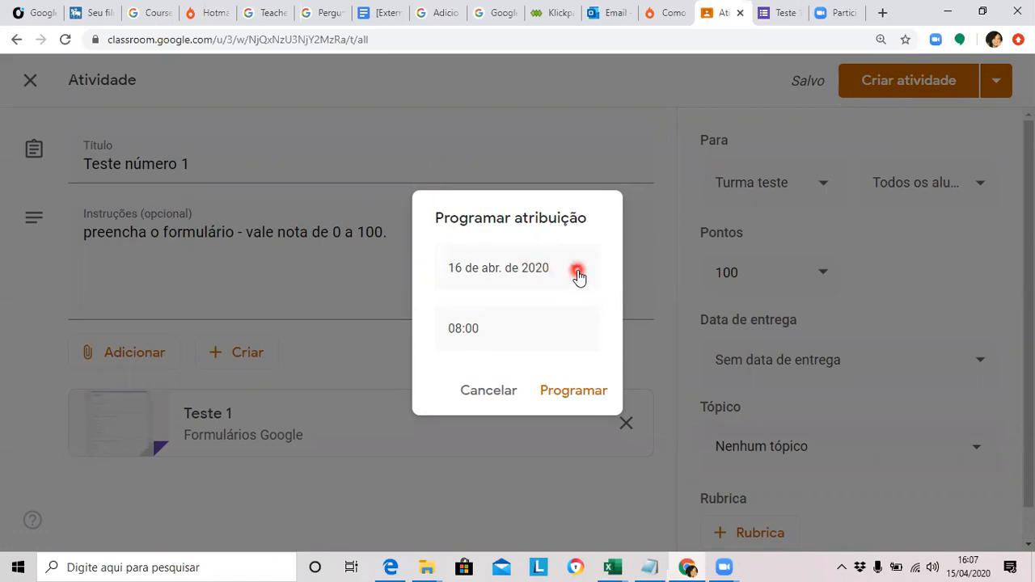
{"action": "left_click", "coordinate": [579, 275]}
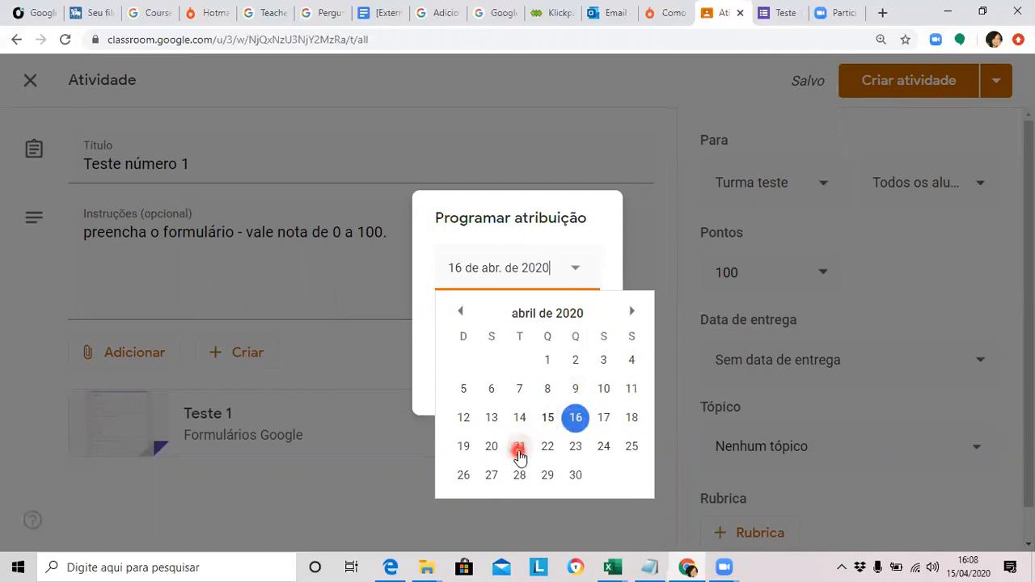
{"action": "left_click", "coordinate": [645, 241]}
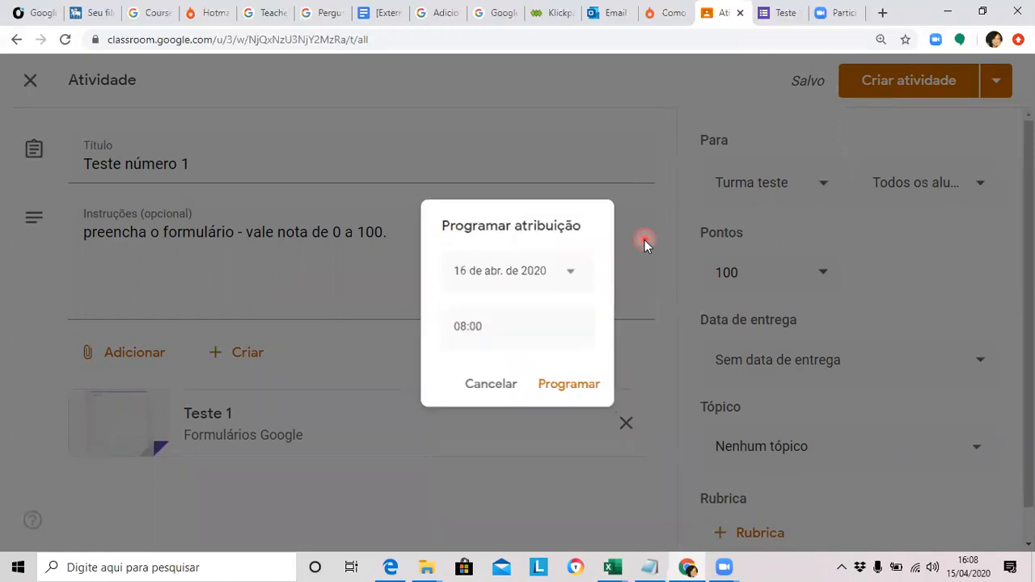
{"action": "left_click", "coordinate": [645, 241]}
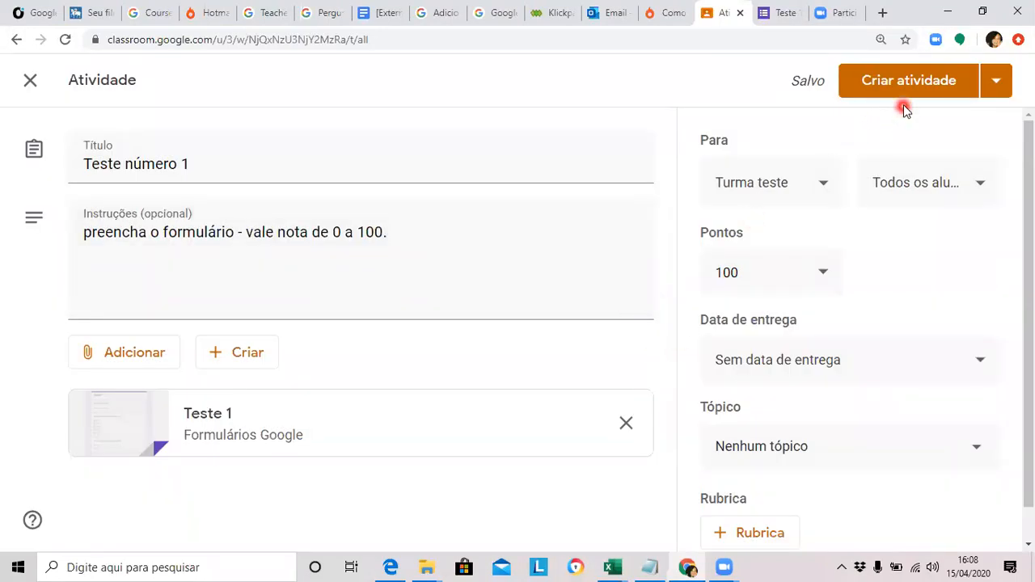
Publish the assignment "Teste número 1" to all students of "Turma teste" immediately
{"action": "left_click", "coordinate": [933, 87]}
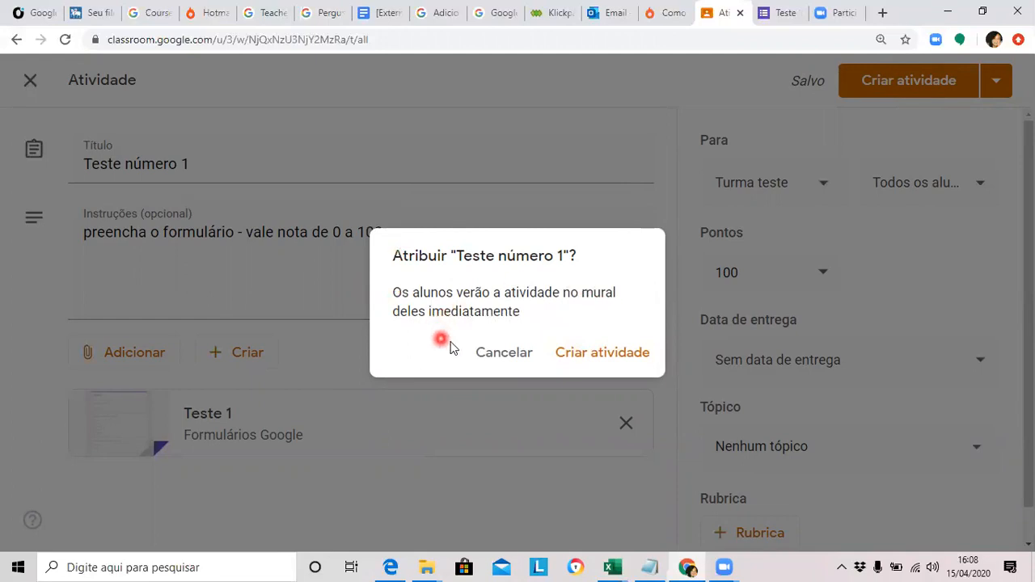
{"action": "left_click", "coordinate": [596, 365]}
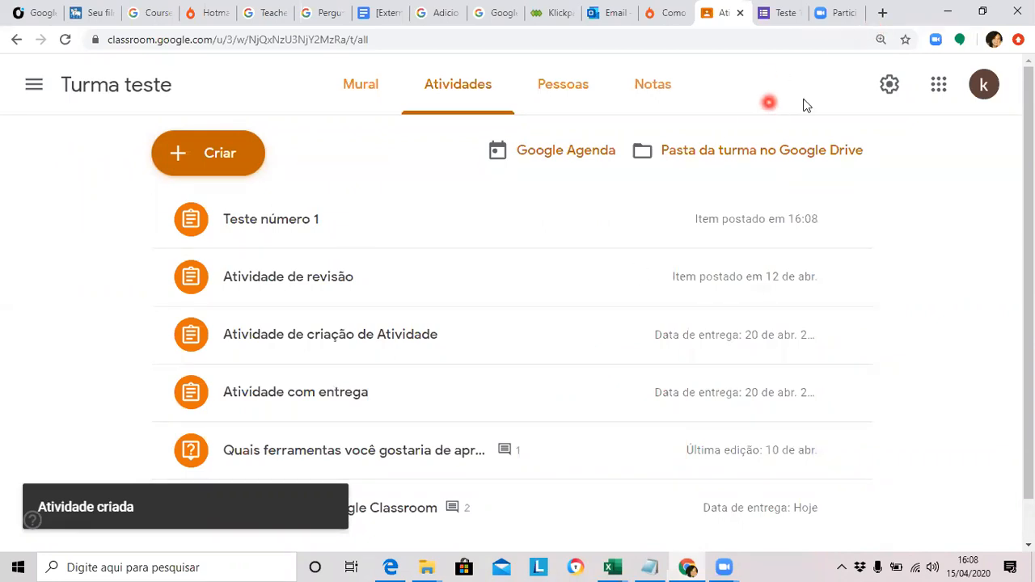
Switch to Microsoft Edge, reload the "teste objetivo" class and go to the overview of classes (Turmas)
{"action": "left_click", "coordinate": [949, 12]}
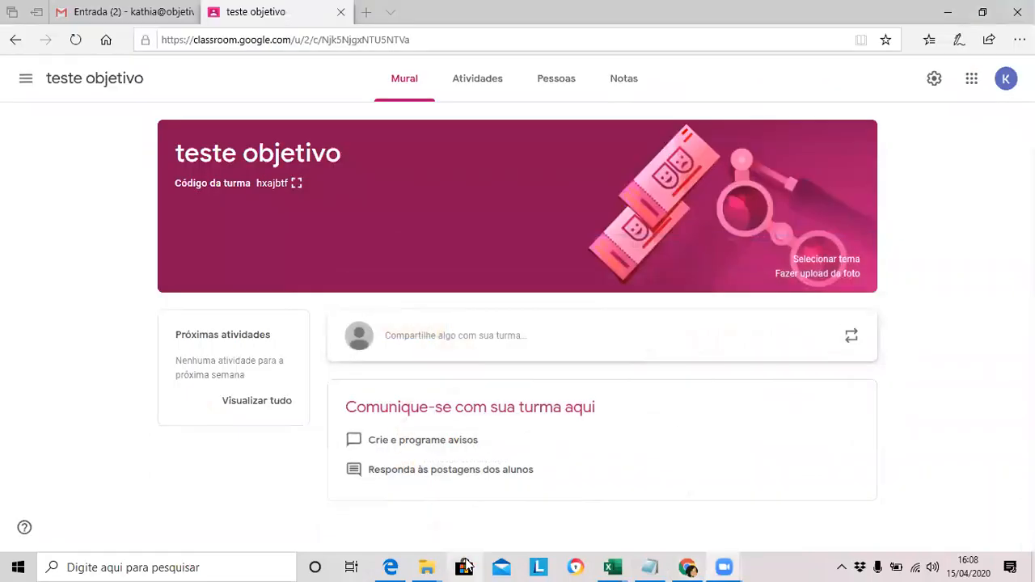
{"action": "left_click", "coordinate": [401, 564]}
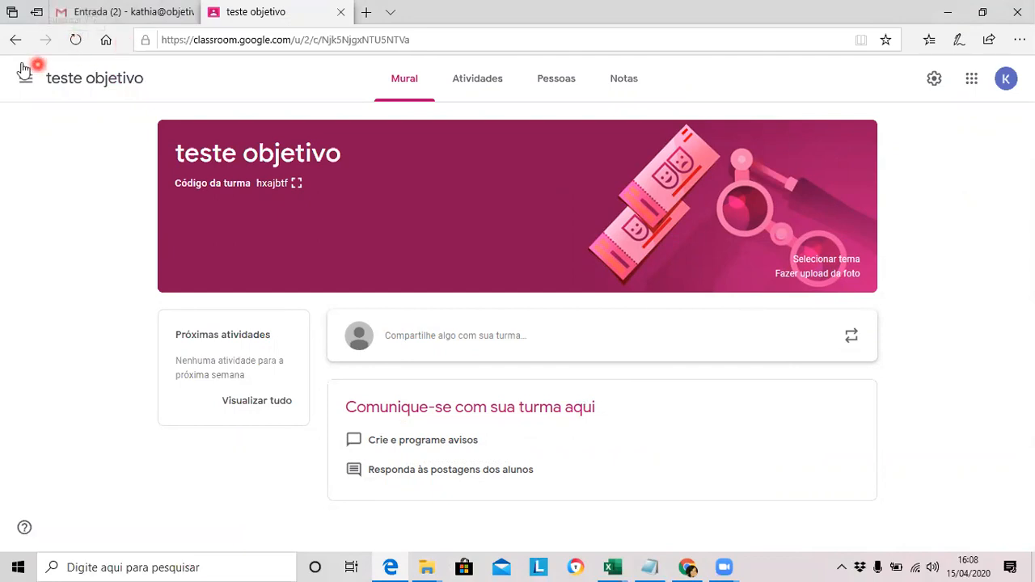
{"action": "left_click", "coordinate": [79, 48]}
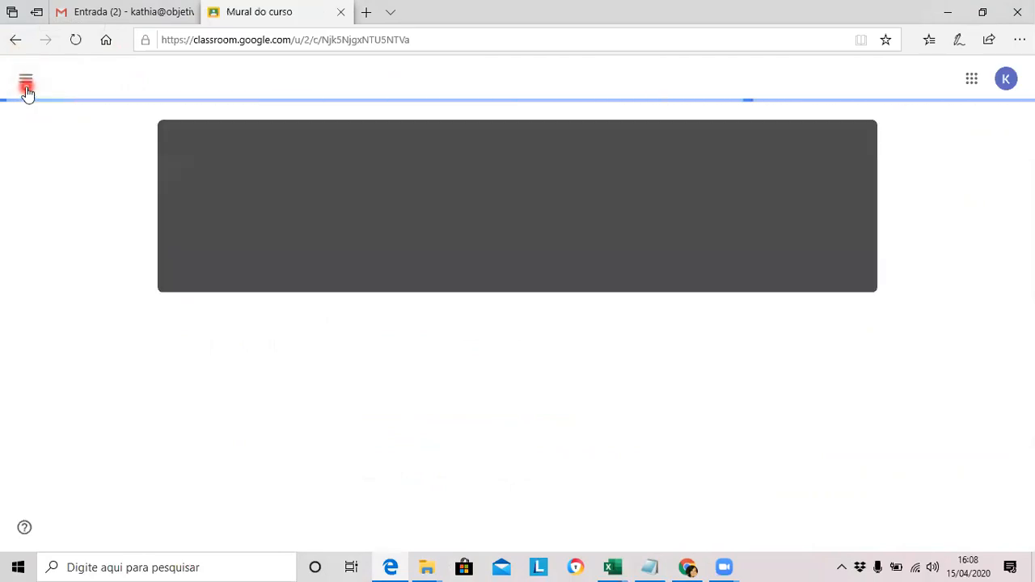
{"action": "left_click", "coordinate": [26, 85]}
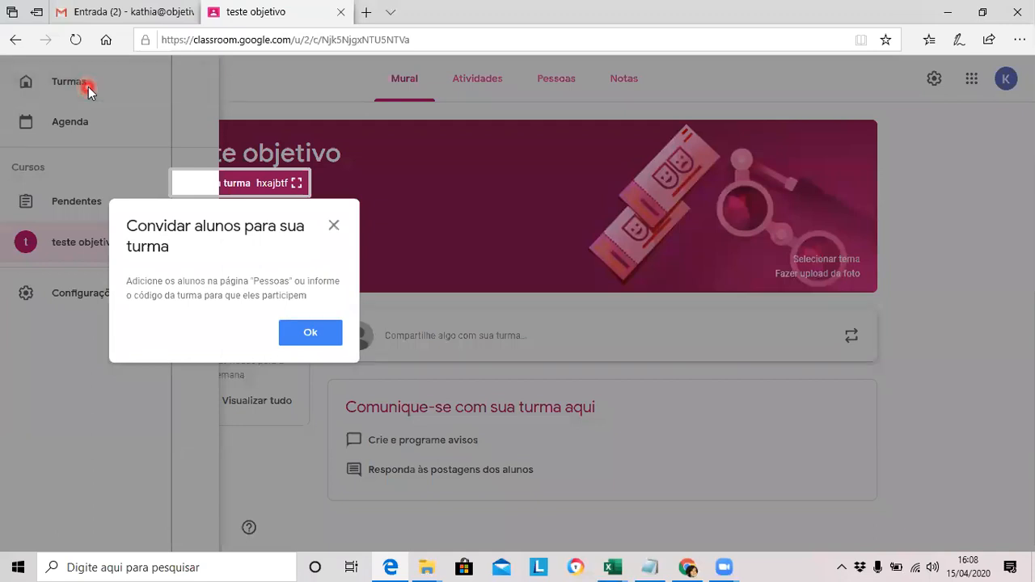
{"action": "left_click", "coordinate": [313, 333]}
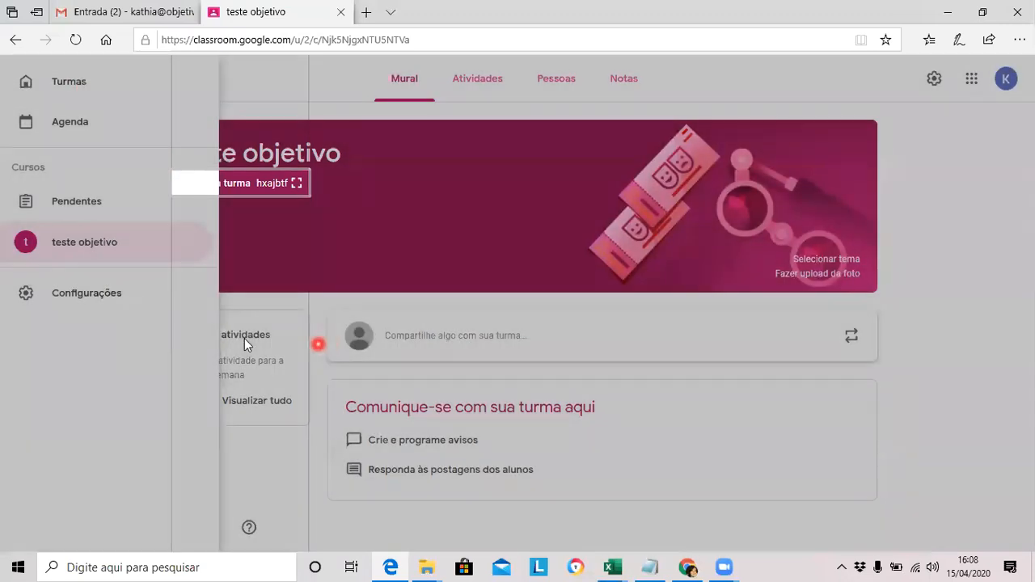
{"action": "left_click", "coordinate": [69, 95]}
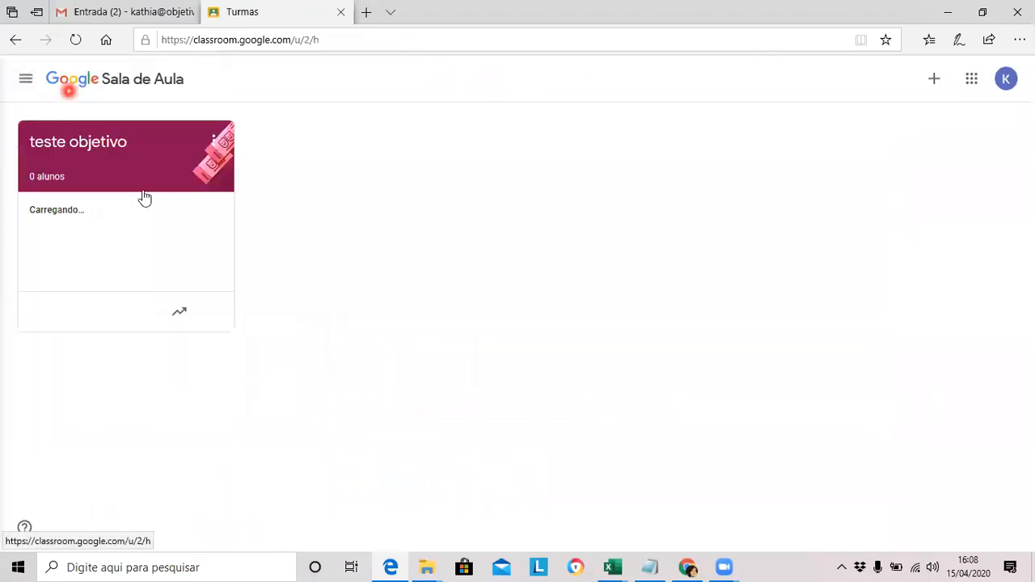
Switch Classroom to the student's account and close the previous account's tab
{"action": "left_click", "coordinate": [1007, 91]}
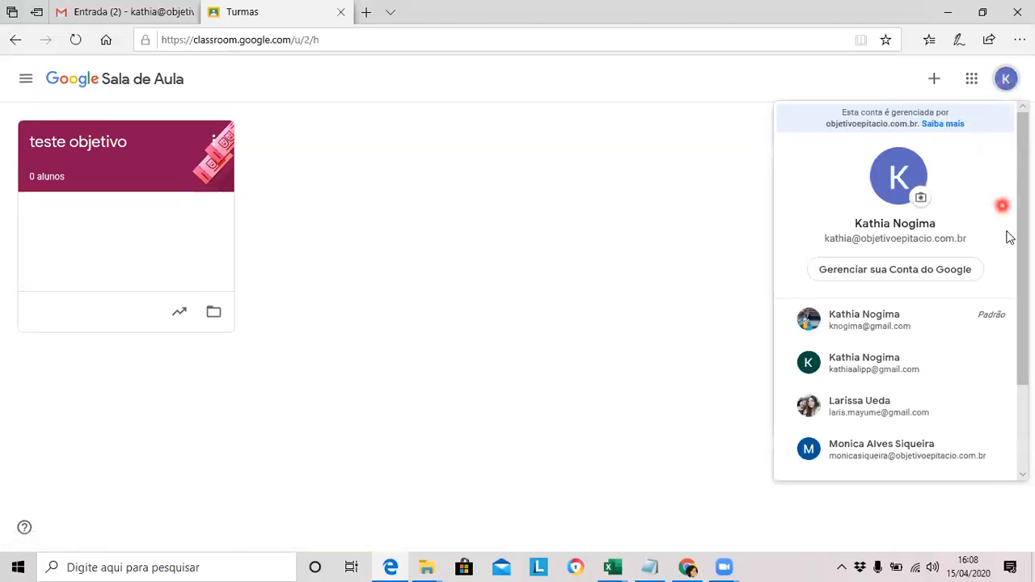
{"action": "left_click_drag", "start_coordinate": [1019, 224], "coordinate": [1021, 259]}
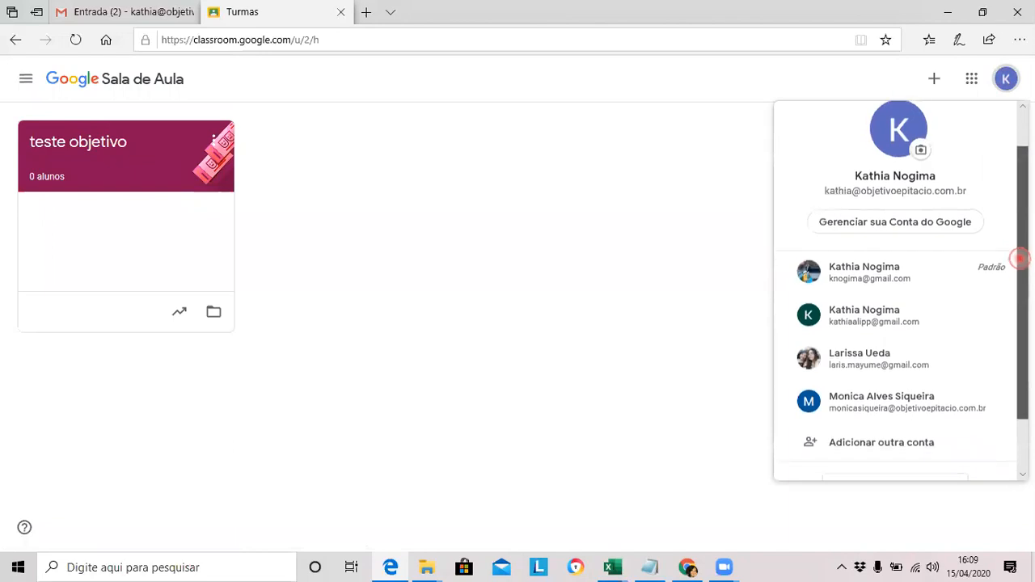
{"action": "left_click", "coordinate": [936, 350]}
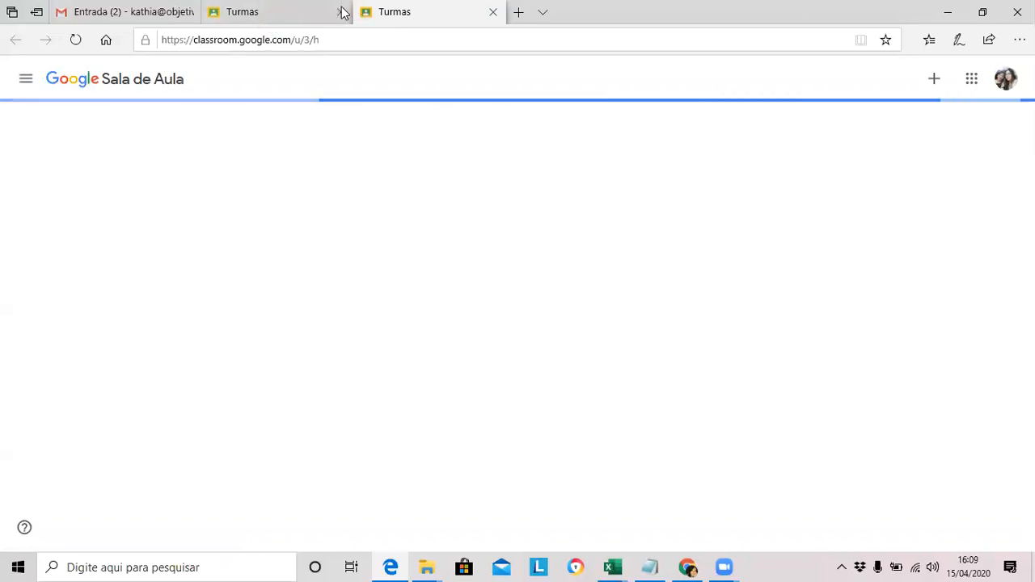
{"action": "middle_click", "coordinate": [342, 11]}
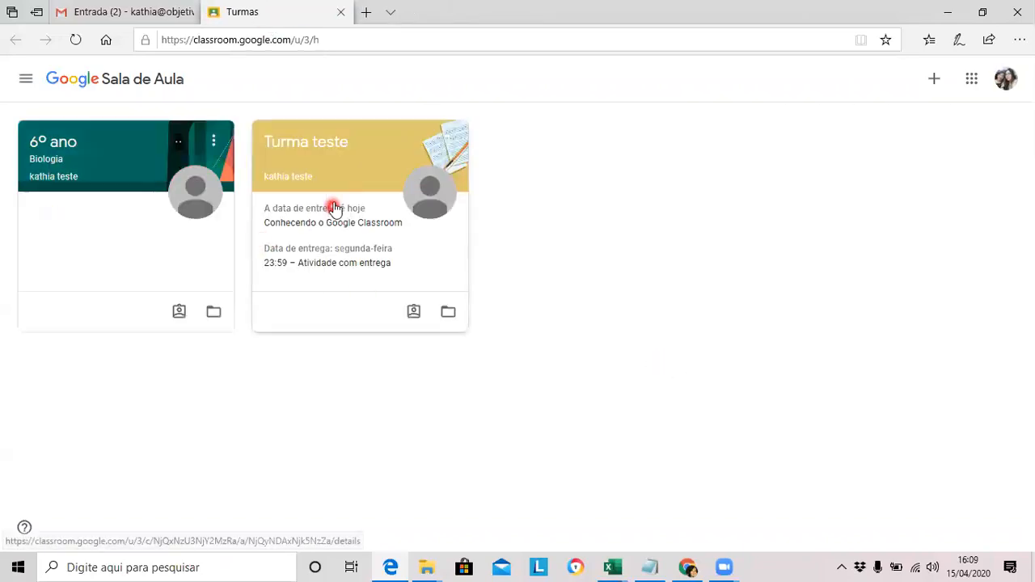
As the student, open the assignment "Teste número 1" in "Turma teste" and its attached form "Teste 1"
{"action": "left_click", "coordinate": [315, 162]}
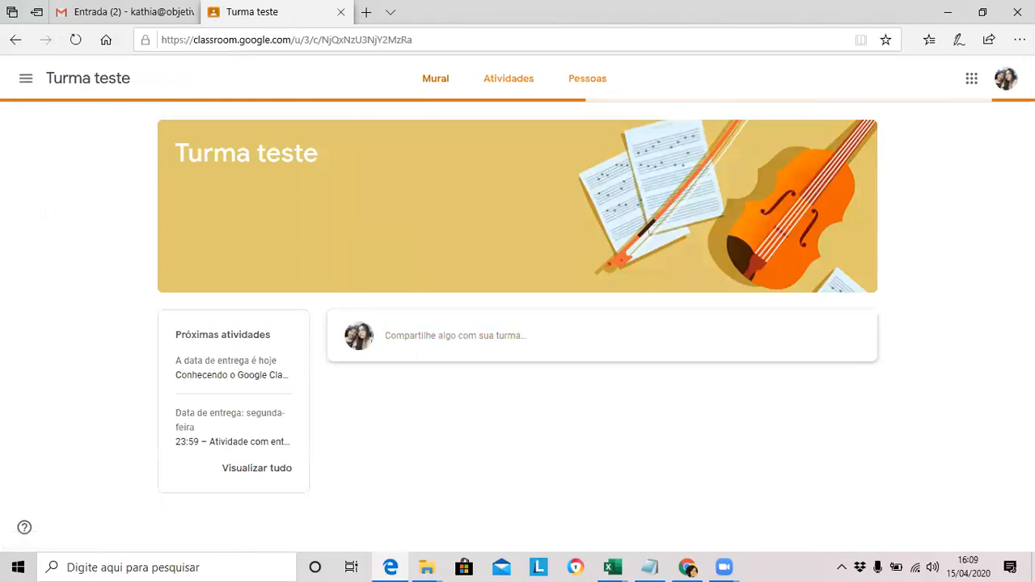
{"action": "left_click_drag", "start_coordinate": [1024, 198], "coordinate": [1024, 284]}
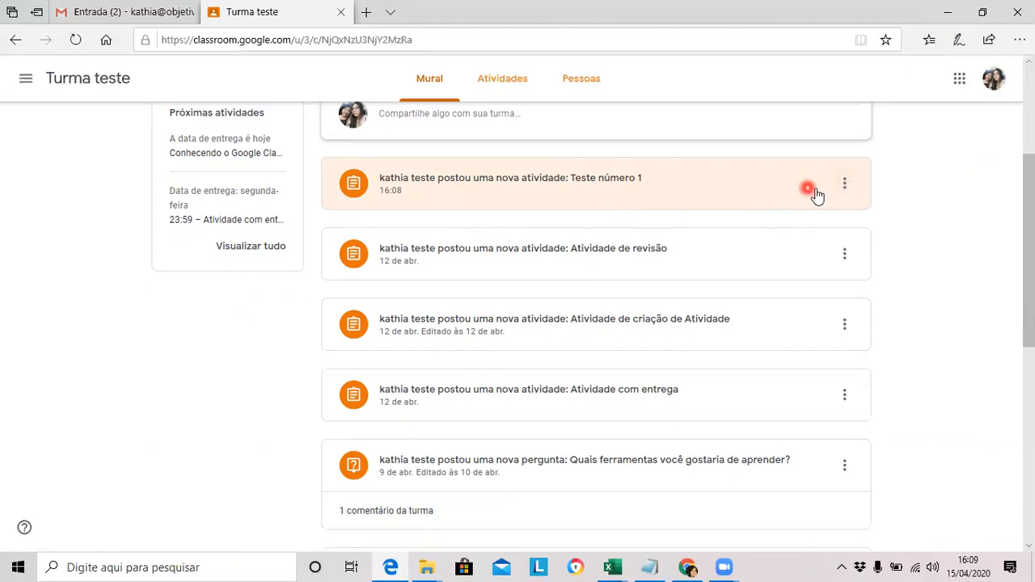
{"action": "left_click", "coordinate": [595, 189]}
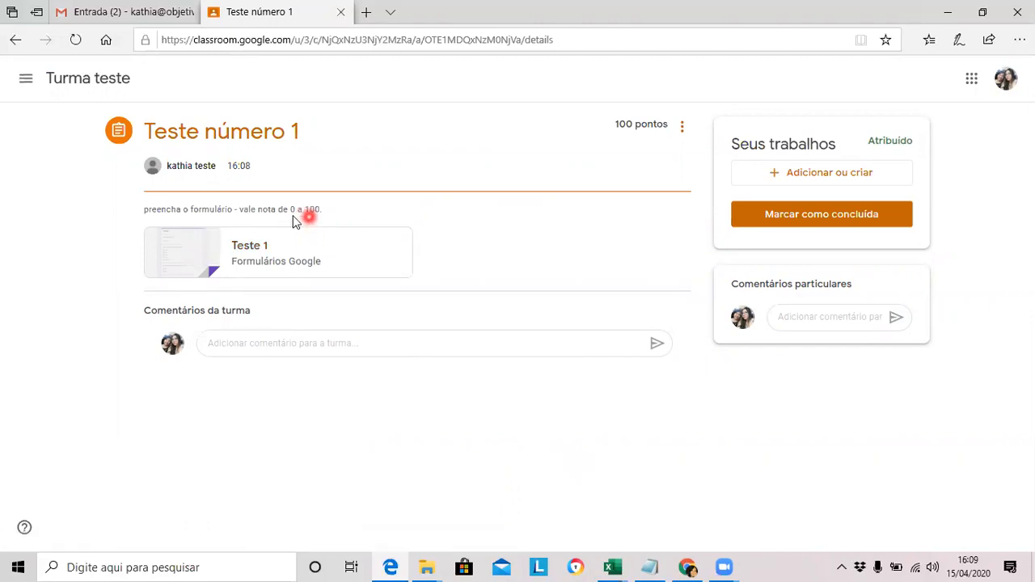
{"action": "left_click", "coordinate": [275, 265]}
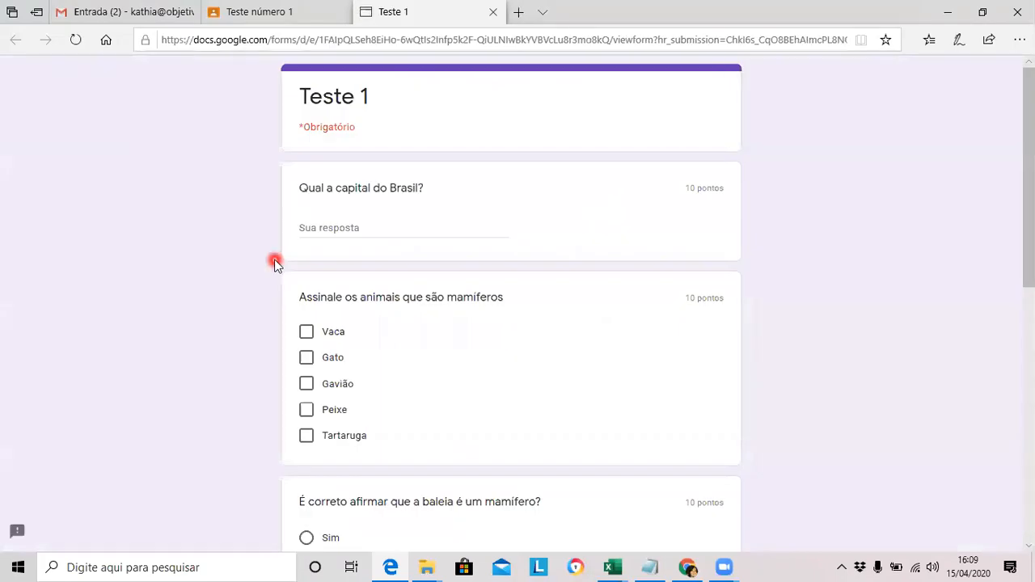
Answer "São Paulo" to the question about Brazil's capital and mark Vaca and Gato as the mammals
{"action": "left_click", "coordinate": [1029, 162]}
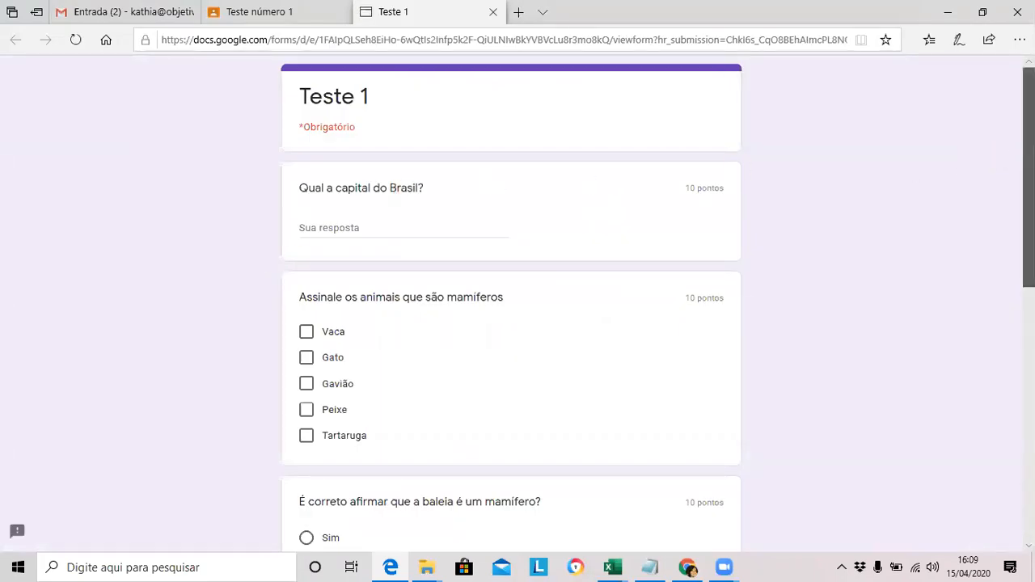
{"action": "mouse_move", "coordinate": [1029, 162]}
{"action": "left_mouse_down"}
{"action": "mouse_move", "coordinate": [1029, 188]}
{"action": "mouse_move", "coordinate": [1029, 169]}
{"action": "left_mouse_up"}
{"action": "left_click", "coordinate": [354, 210]}
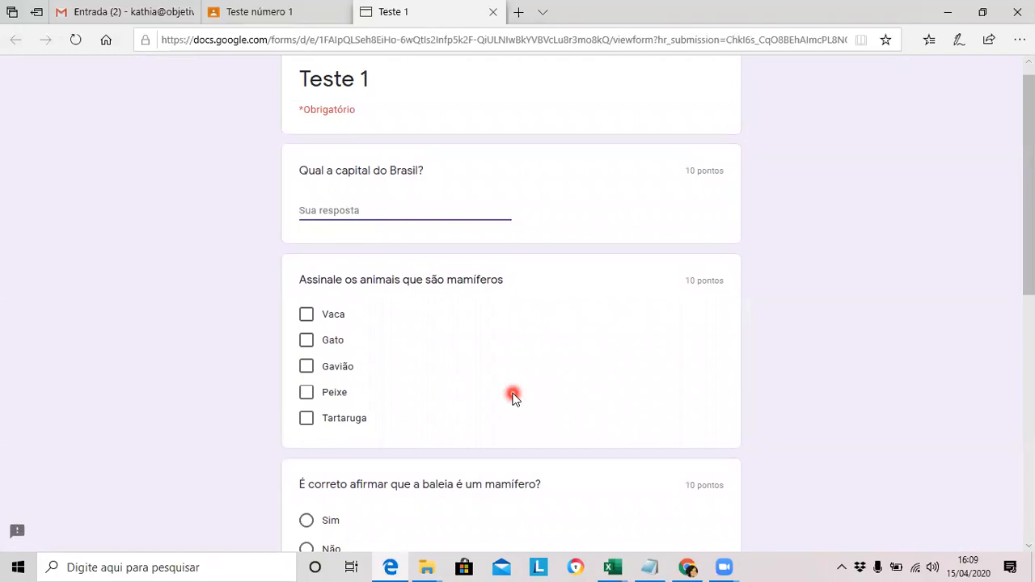
{"action": "type", "text": "Sça"}
{"action": "left_click", "coordinate": [306, 314]}
{"action": "left_click", "coordinate": [306, 340]}
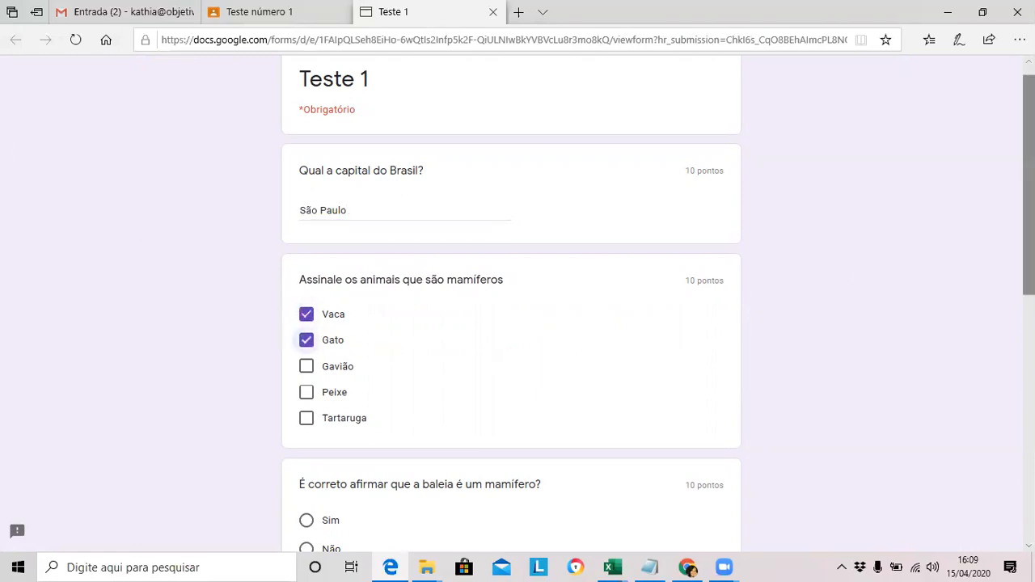
Answer "Não" to the whale question and fill the quarantine routine answer with several lines of random letters
{"action": "scroll", "coordinate": [518, 300], "scroll_direction": "down", "scroll_amount": 4}
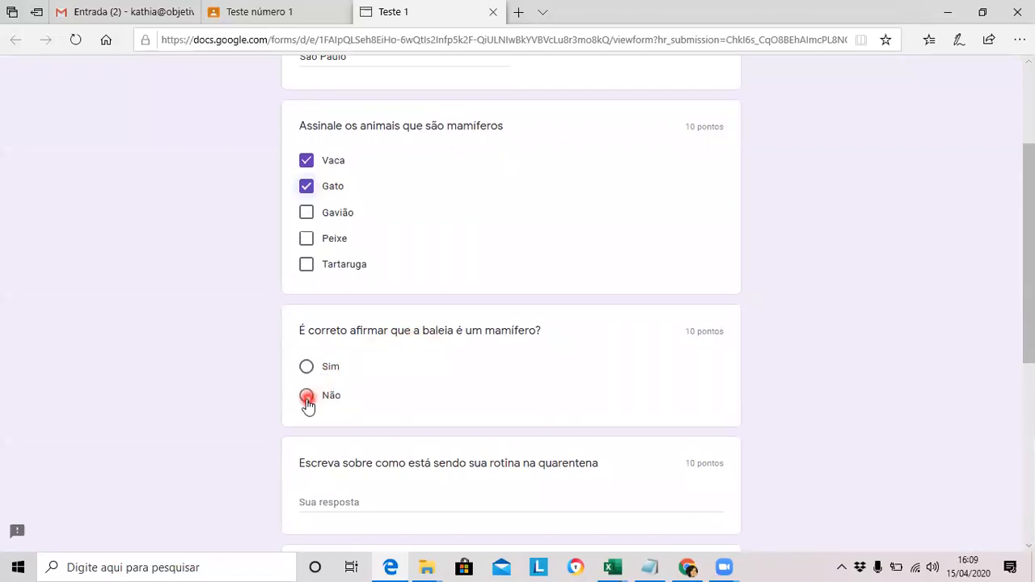
{"action": "left_click", "coordinate": [307, 397]}
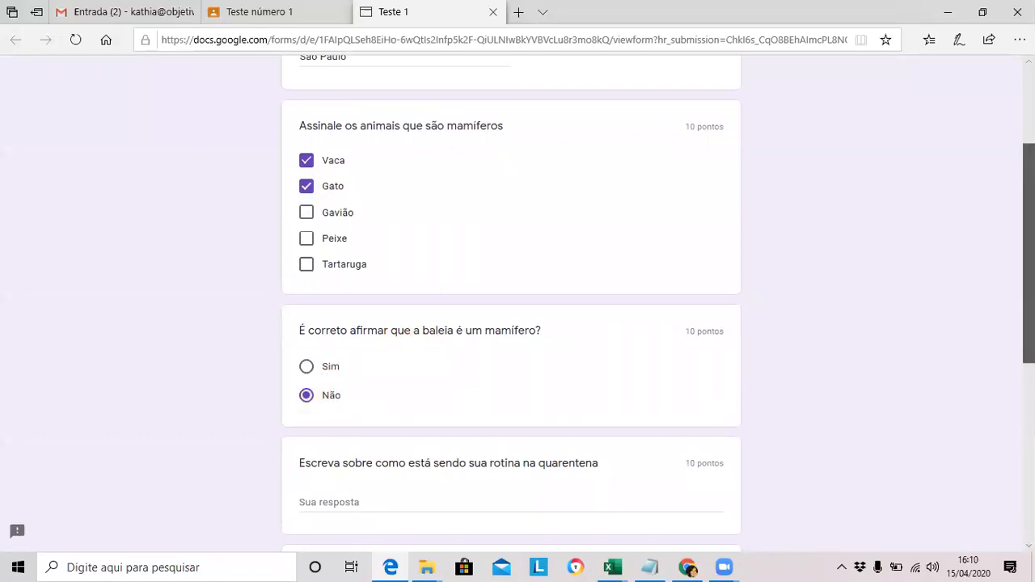
{"action": "scroll", "coordinate": [518, 300], "scroll_direction": "down", "scroll_amount": 2}
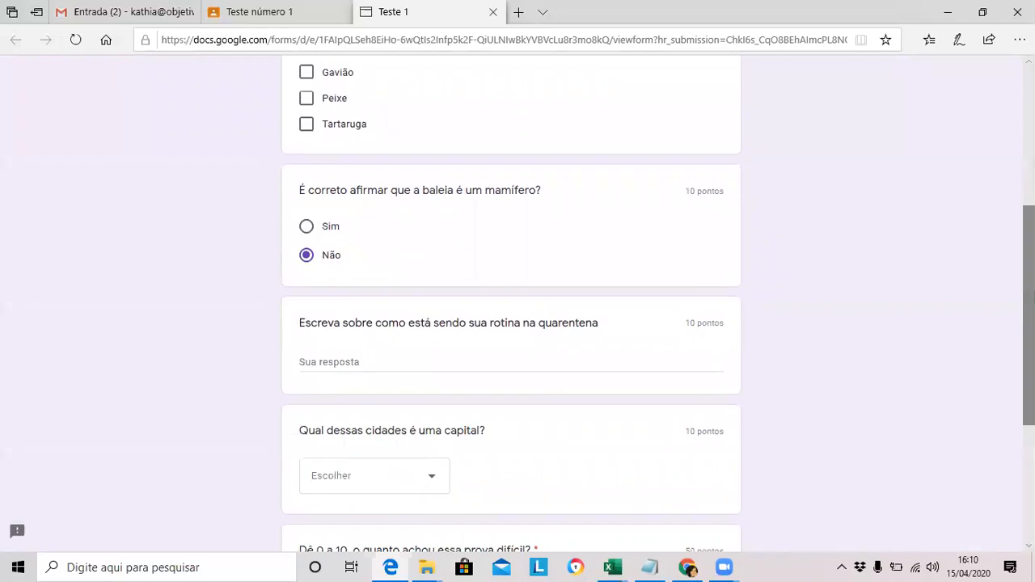
{"action": "left_click", "coordinate": [469, 365]}
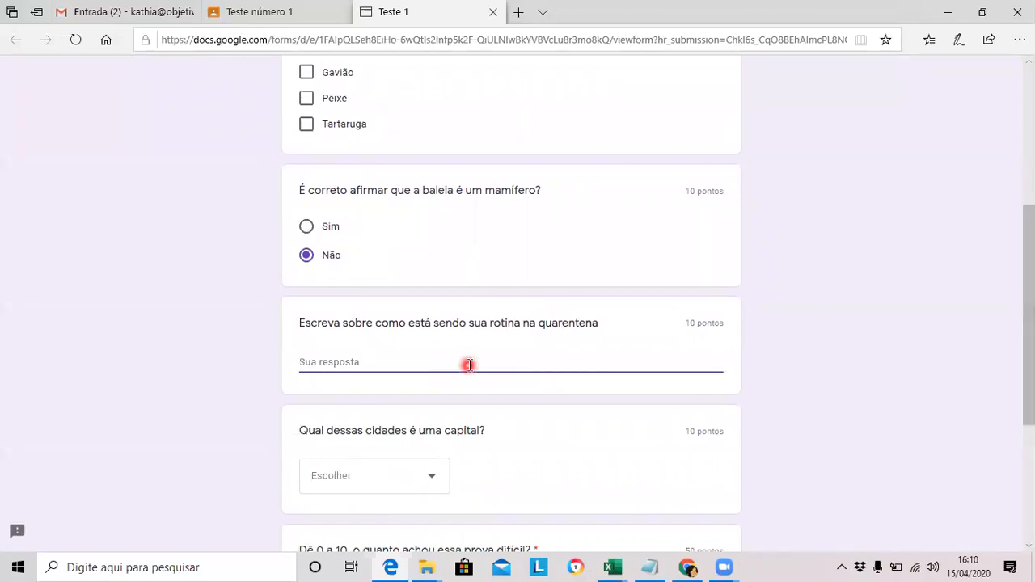
{"action": "type", "text": "asdfjasdjfksadfdjasklfjaksdjfsadjfkasfkjadskfjadskjfksadjfasjdfkjdskfljadsjfkjdskfjalsdkfjadsjfdaskjf"}
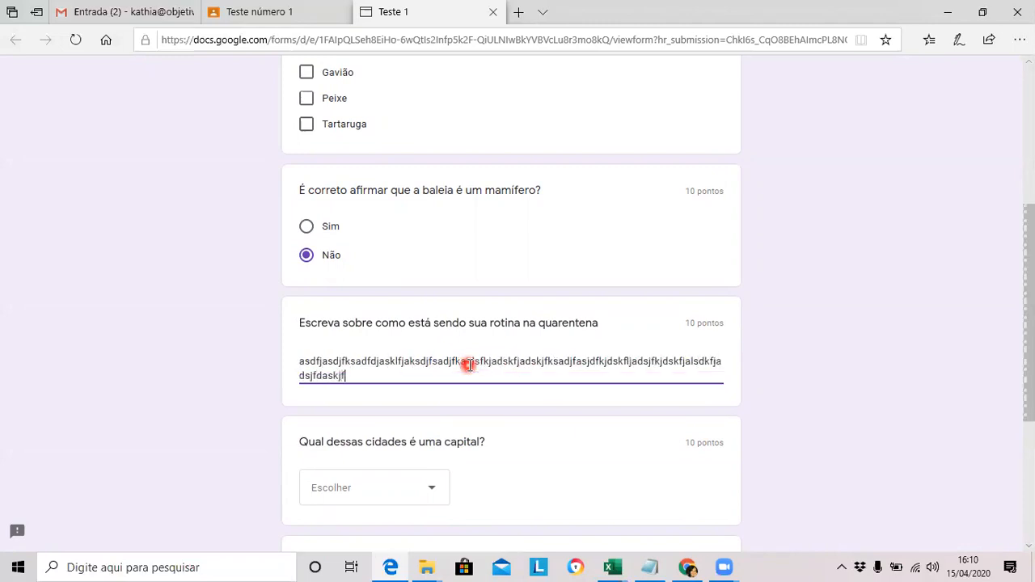
{"action": "type", "text": "akdsjfksjfkasjfksajdfkjadskfjaskjfaskdfjdksjfksjfkjdskjfdaskjfdsjfkasjdfjadskfjadsk"}
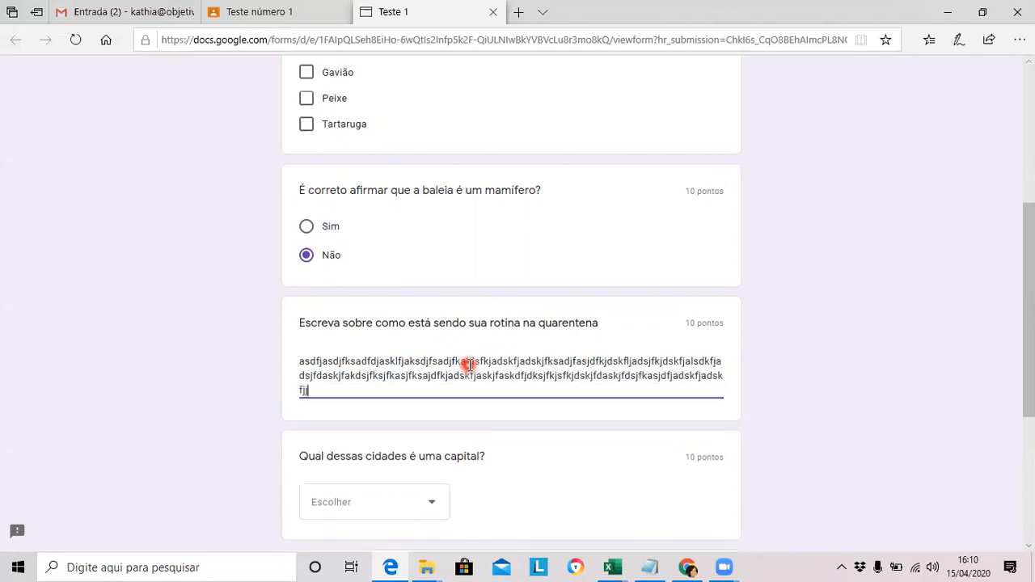
{"action": "type", "text": "fjjaksdfjaksjfkasjdfkjadsfkljasdkjfkasdjfksjdkfjadskjfkdjfkdsjfkasdjfkjdskjfdaskjfaksdjfkajdsfkajsdfkaj"}
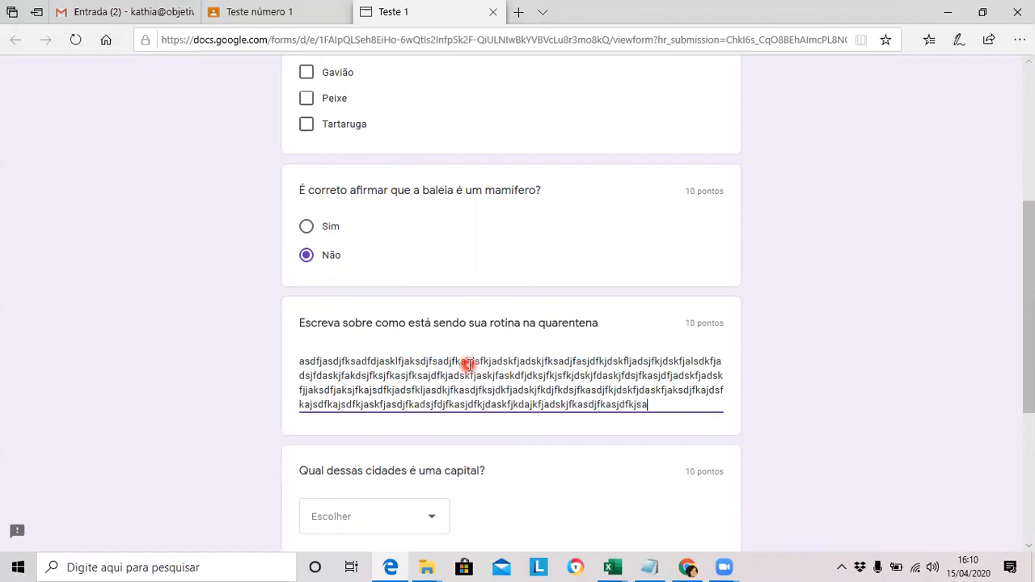
{"action": "type", "text": "jdkafjkdsfajkjjkkjalfaskdjfksadjfksdjfksjdafjkdfkjasdkfjkj"}
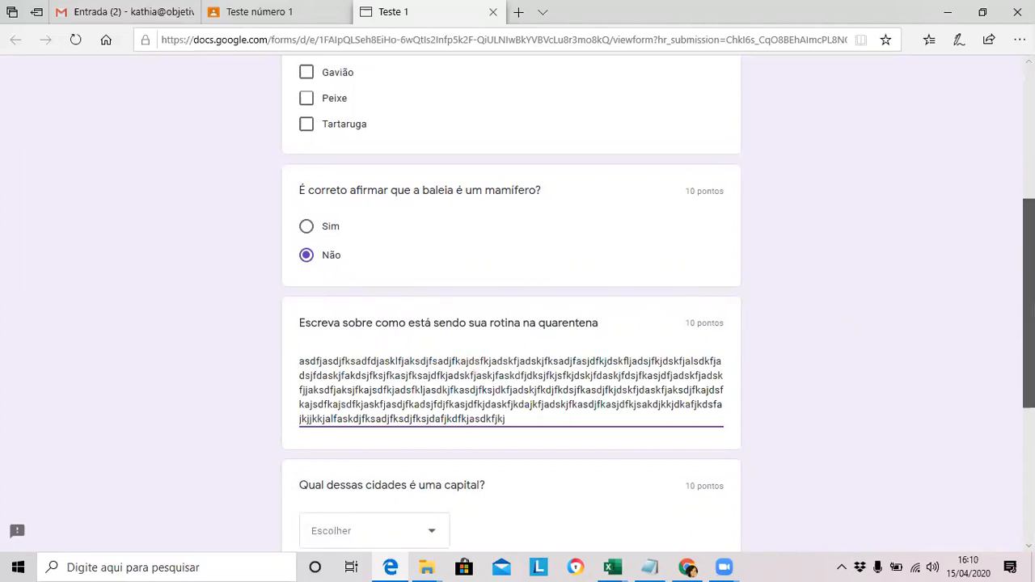
Choose "São Paulo" as the answer to "Qual dessas cidades é uma capital?"
{"action": "scroll", "coordinate": [1029, 307], "scroll_direction": "down", "scroll_amount": 2}
{"action": "scroll", "coordinate": [531, 402], "scroll_direction": "down", "scroll_amount": 1}
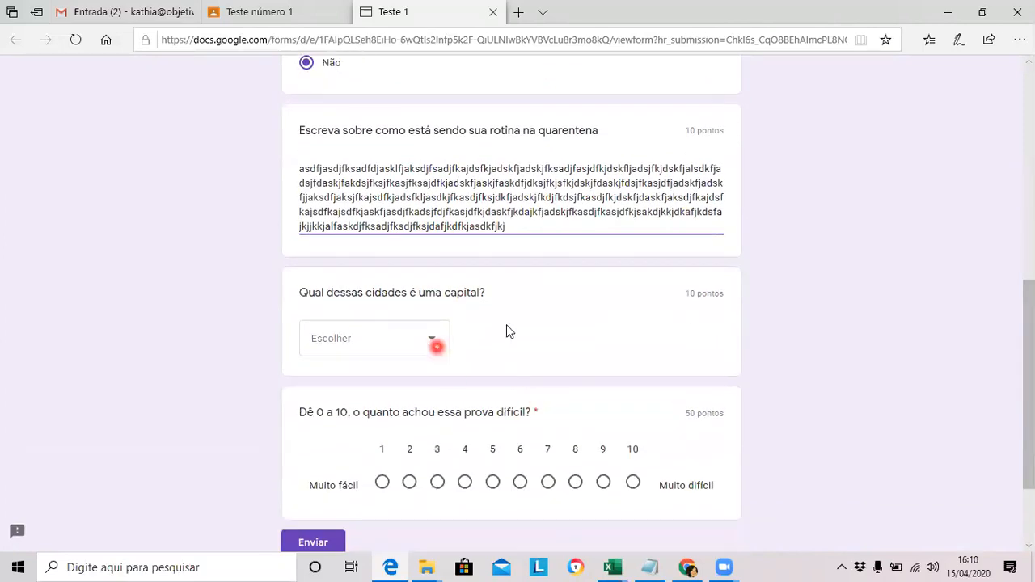
{"action": "left_click", "coordinate": [432, 343]}
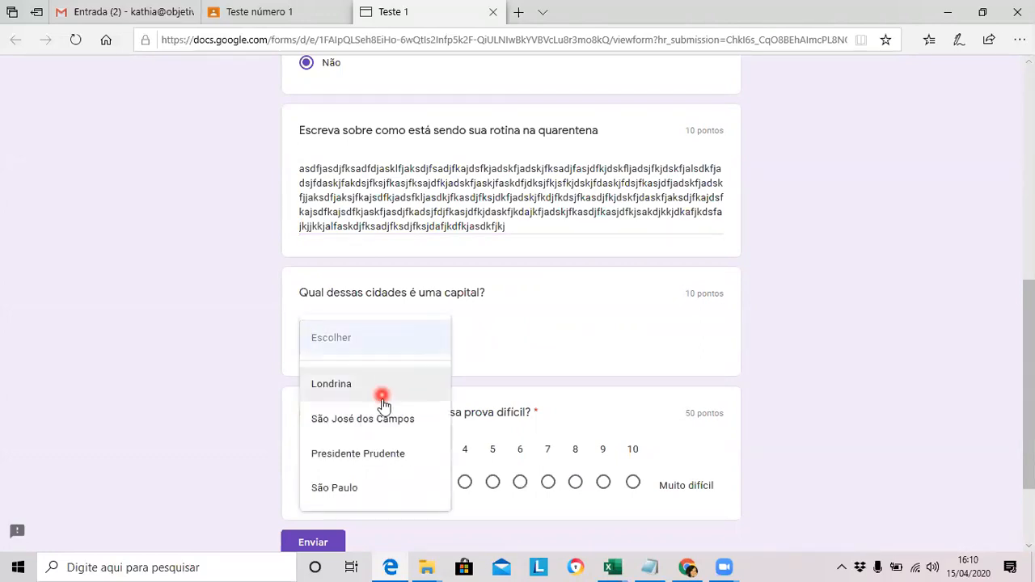
{"action": "left_click", "coordinate": [365, 491]}
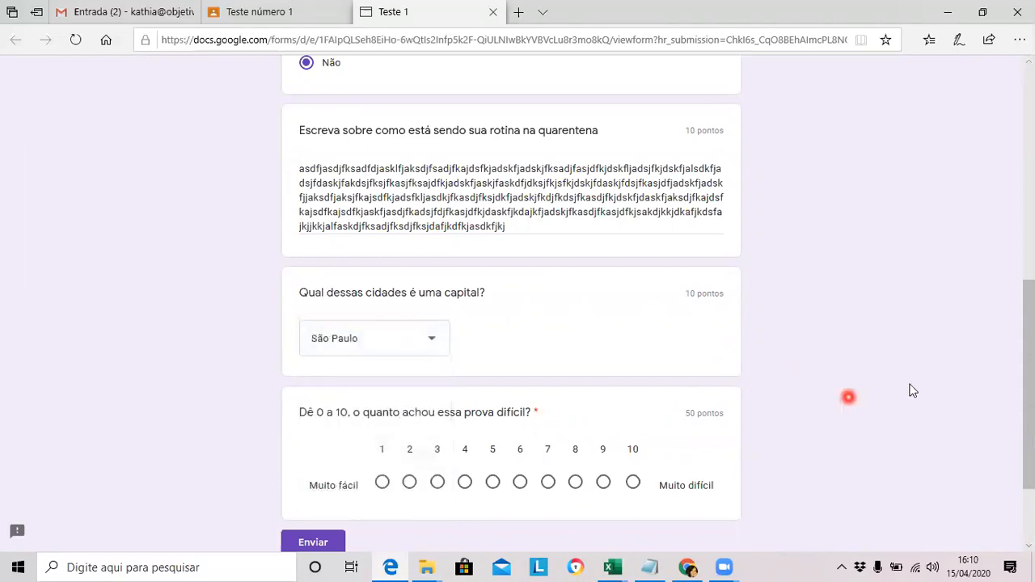
Rate the test's difficulty as 5 and submit the form
{"action": "left_click_drag", "start_coordinate": [1029, 341], "coordinate": [1029, 351]}
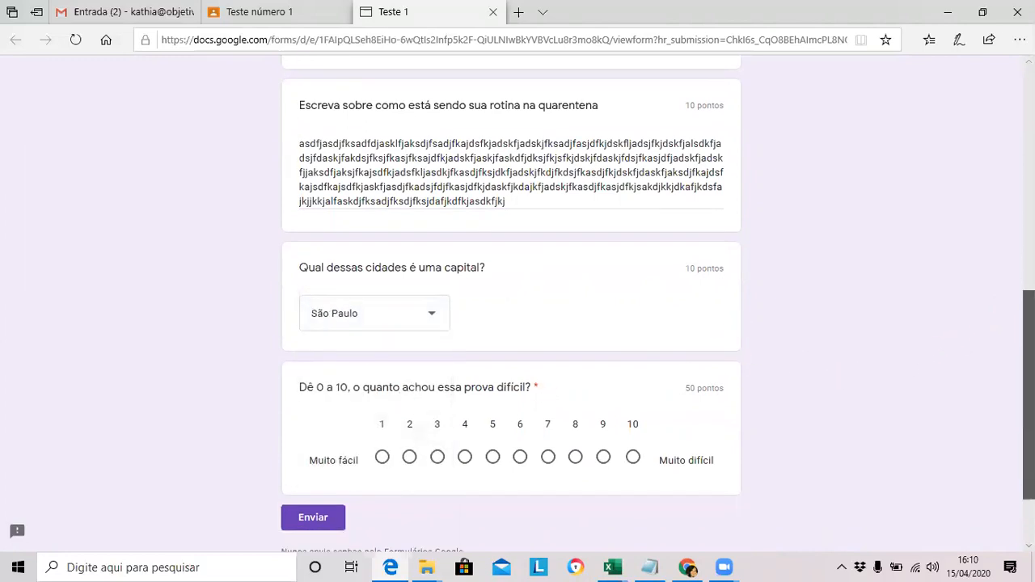
{"action": "left_click_drag", "start_coordinate": [1029, 391], "coordinate": [1029, 431]}
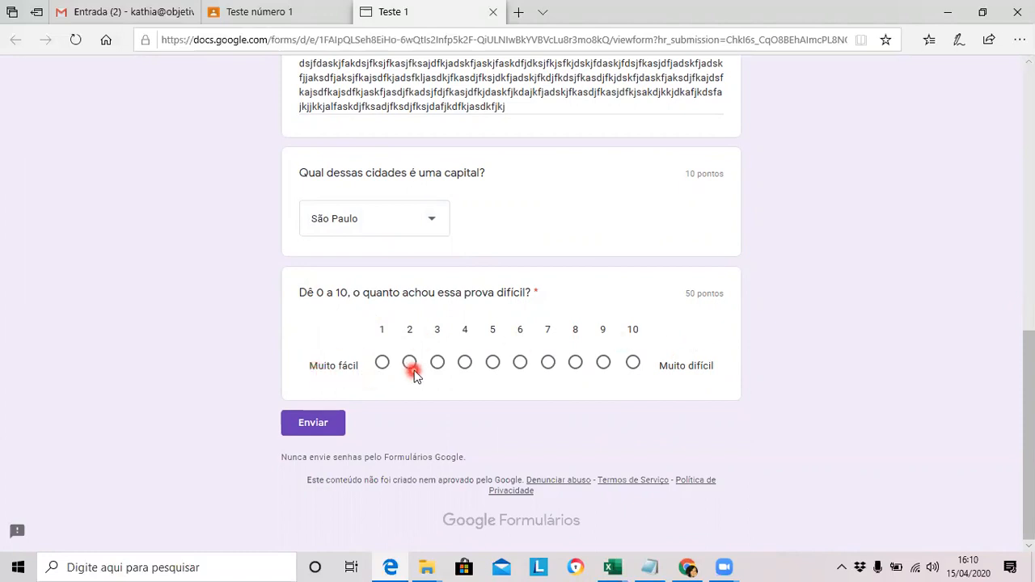
{"action": "left_click", "coordinate": [493, 363]}
{"action": "left_click", "coordinate": [324, 434]}
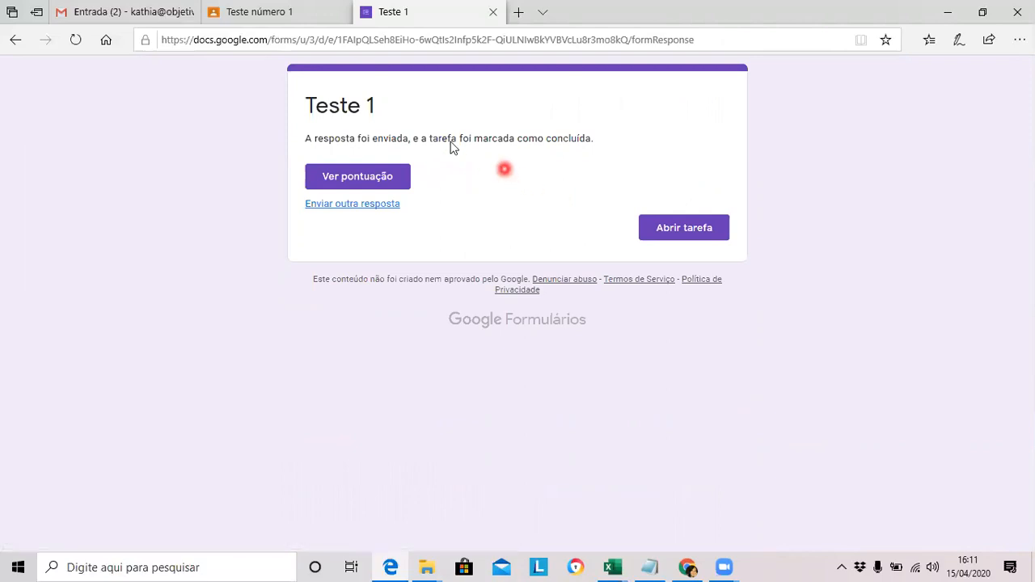
Check the submission status of "Teste número 1" in Classroom, then open the score of the submitted form
{"action": "left_click", "coordinate": [279, 15]}
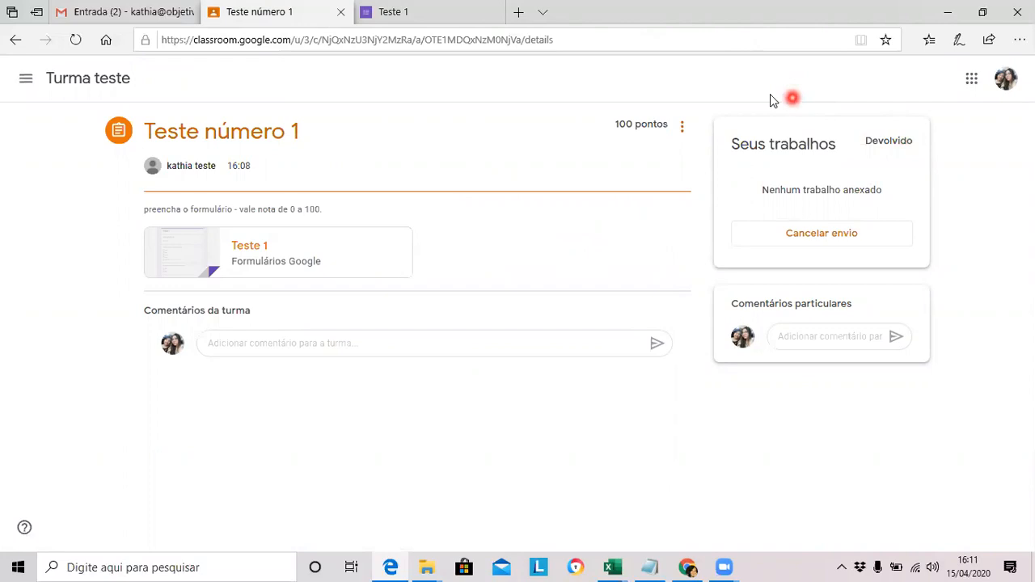
{"action": "left_click", "coordinate": [394, 12]}
{"action": "left_click", "coordinate": [372, 184]}
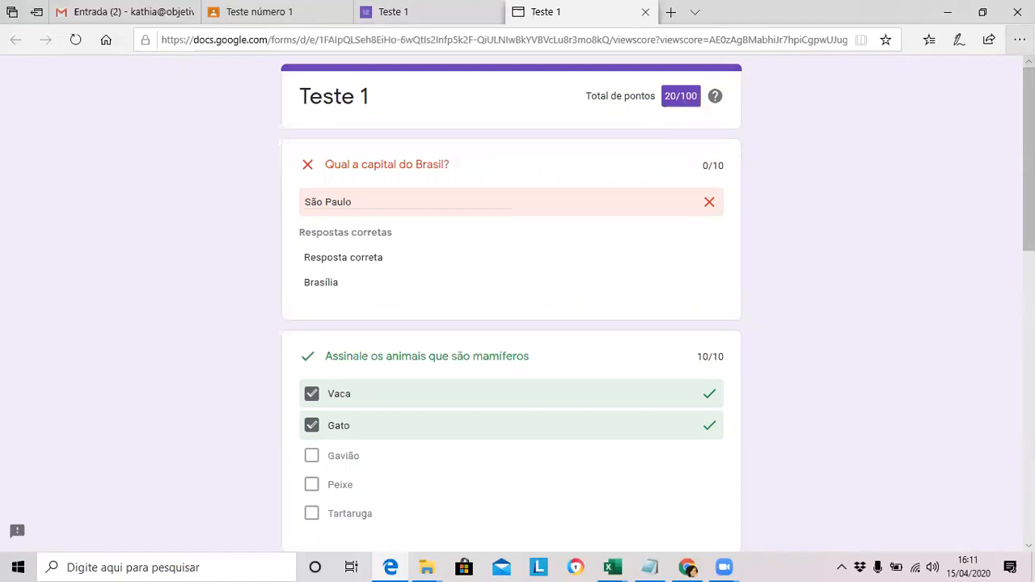
Examine the graded form from the first to the last question, including the total score, the points per question and the correct answers
{"action": "scroll", "coordinate": [518, 300], "scroll_direction": "down", "scroll_amount": 1}
{"action": "scroll", "coordinate": [635, 201], "scroll_direction": "up", "scroll_amount": 1}
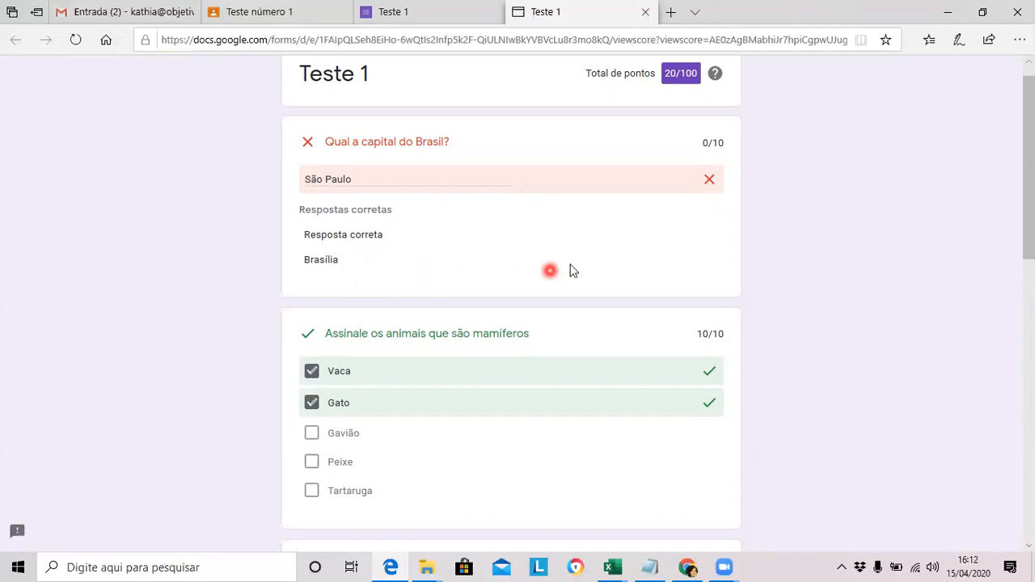
{"action": "scroll", "coordinate": [518, 300], "scroll_direction": "down", "scroll_amount": 2}
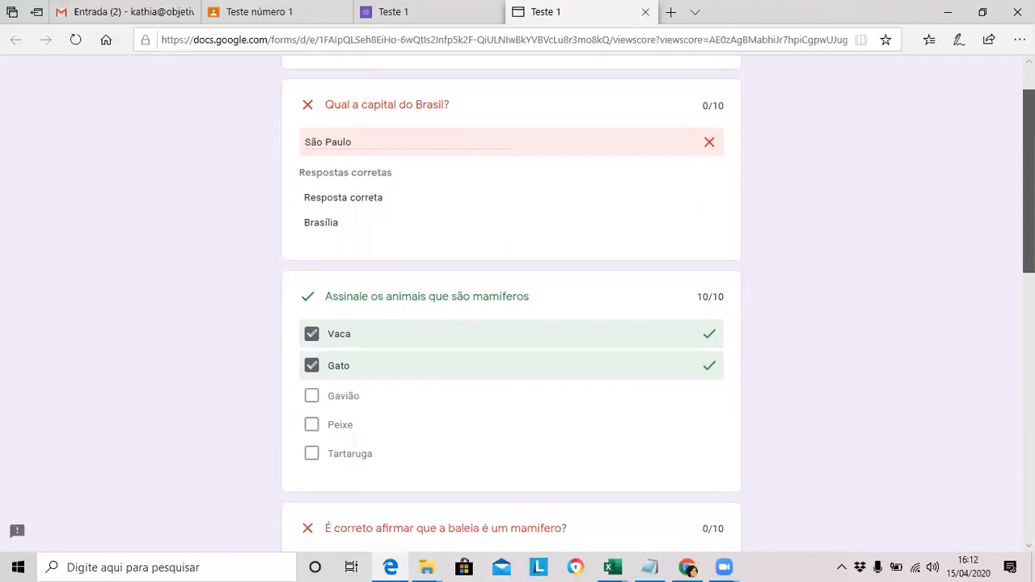
{"action": "left_click_drag", "start_coordinate": [1026, 164], "coordinate": [1024, 259]}
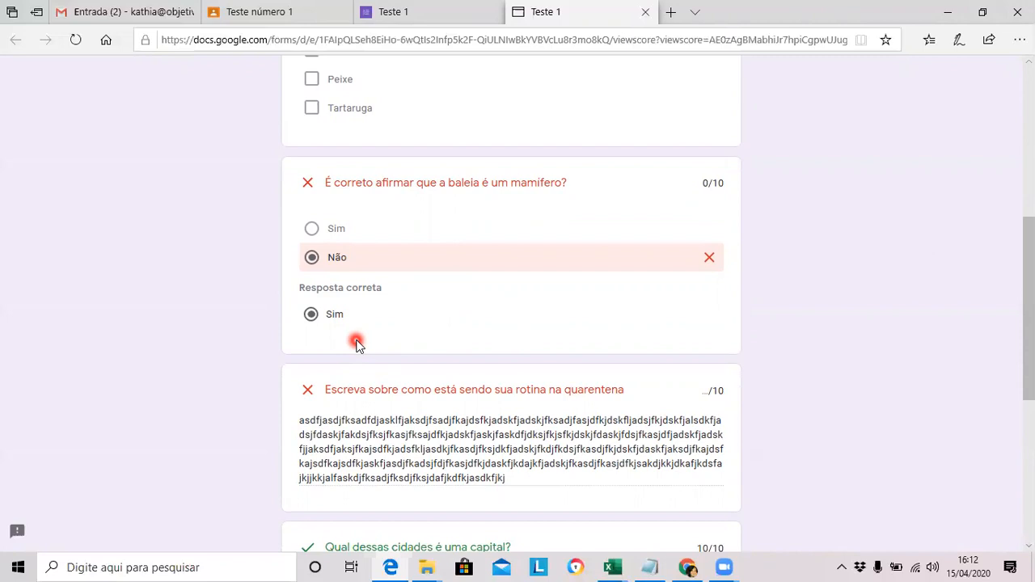
{"action": "left_click_drag", "start_coordinate": [1026, 273], "coordinate": [1027, 221]}
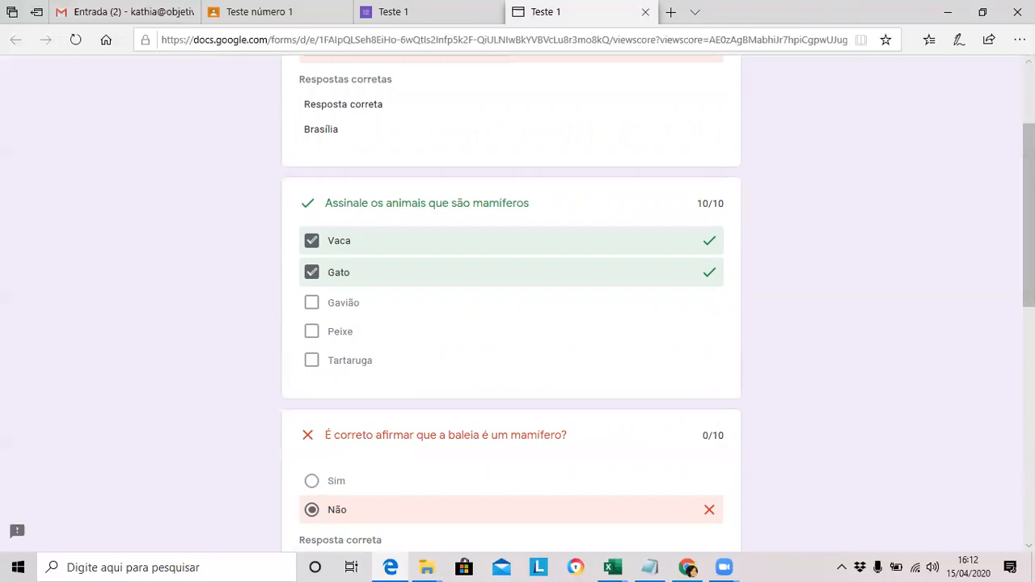
{"action": "scroll", "coordinate": [511, 307], "scroll_direction": "up", "scroll_amount": 2}
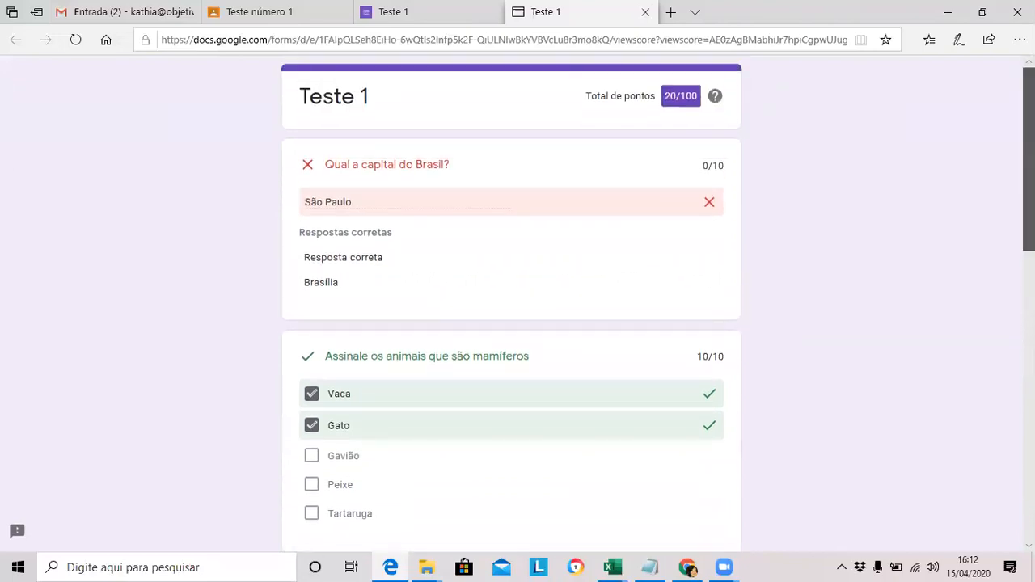
{"action": "left_click_drag", "start_coordinate": [1026, 105], "coordinate": [1020, 405]}
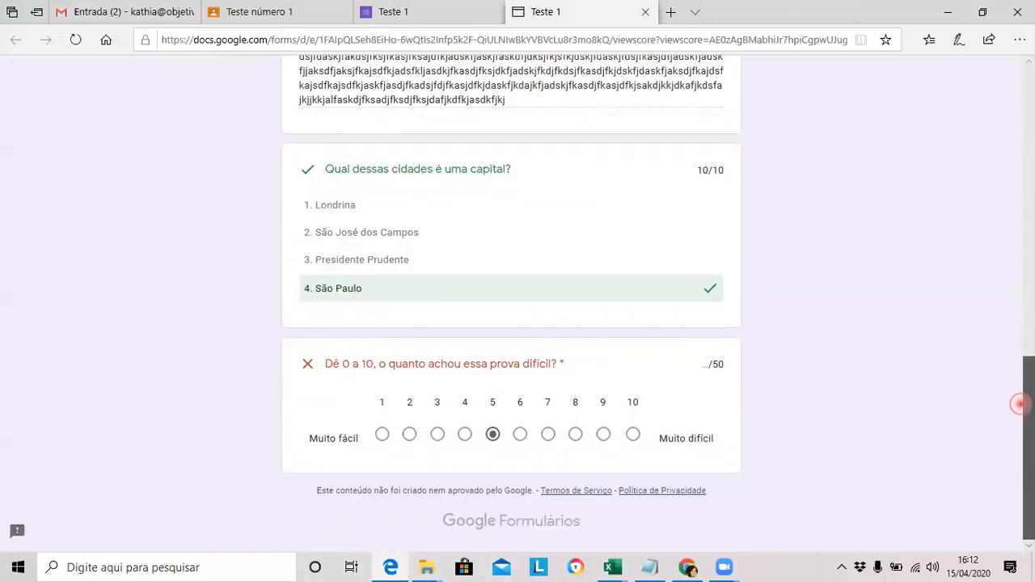
{"action": "left_click_drag", "start_coordinate": [1019, 404], "coordinate": [1027, 111]}
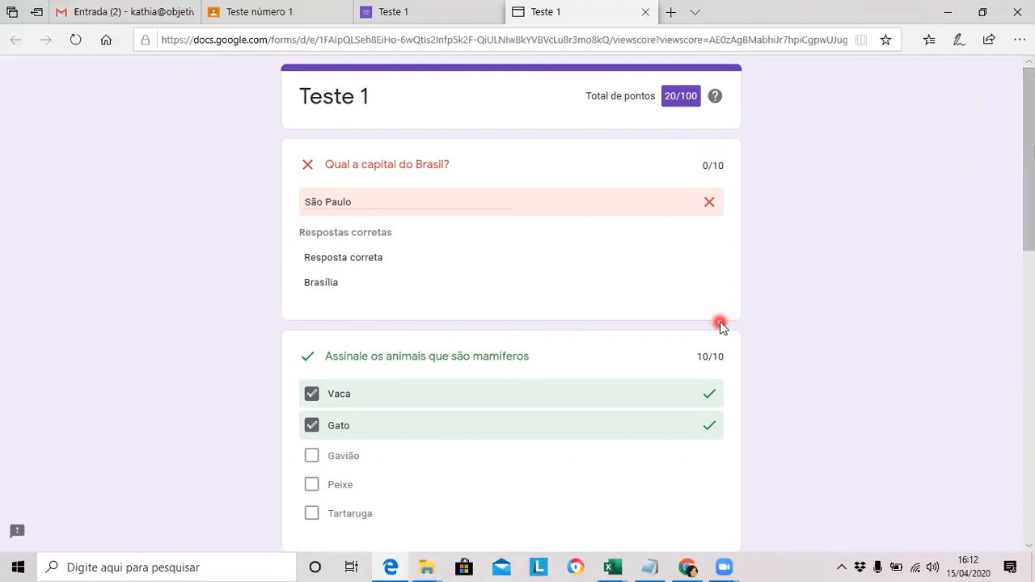
Switch to the teacher's Classroom window in Chrome, reload the activities of Turma teste and expand "Teste número 1"
{"action": "left_click", "coordinate": [687, 567]}
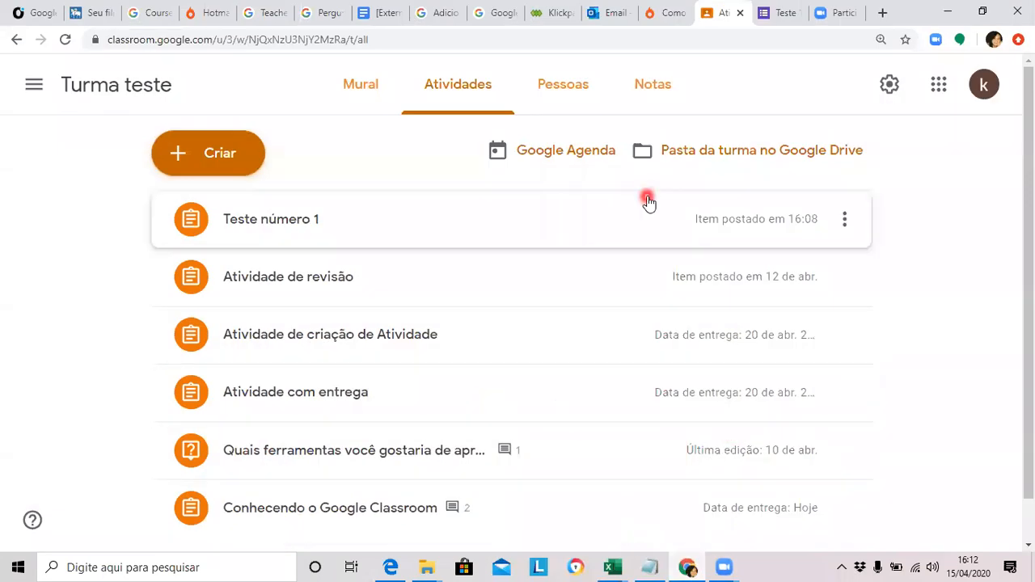
{"action": "left_click", "coordinate": [65, 39]}
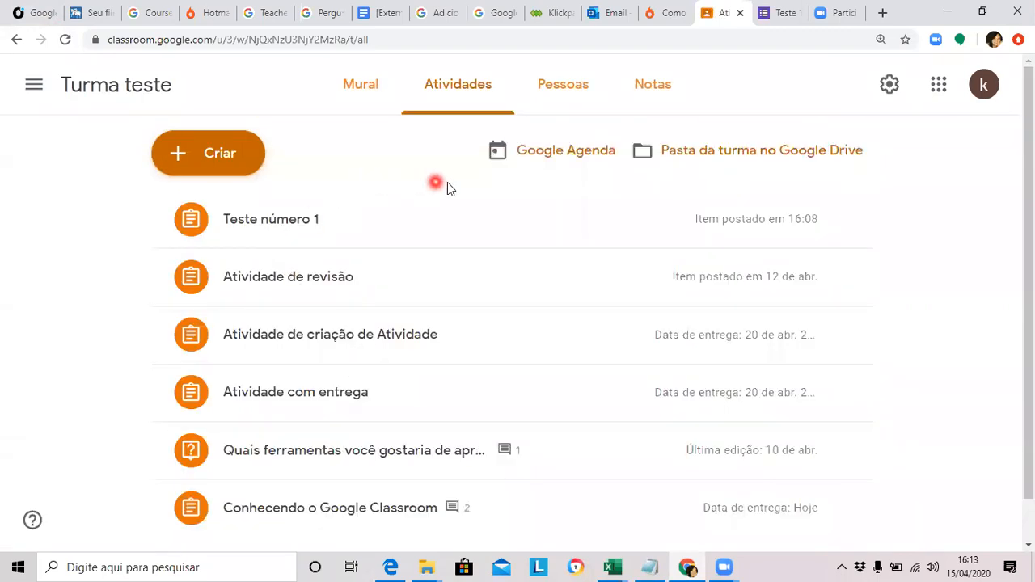
{"action": "left_click", "coordinate": [348, 234]}
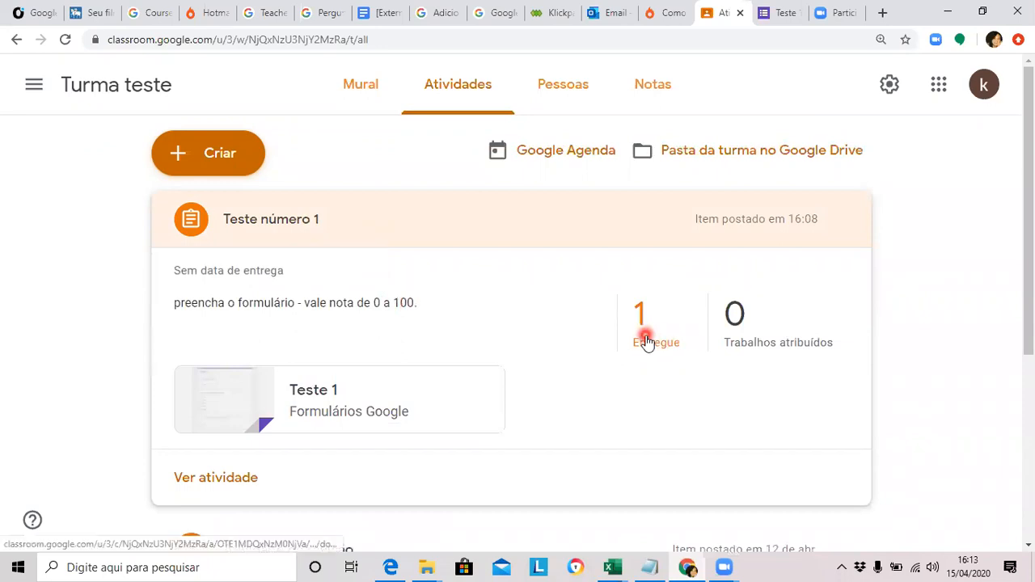
View the "Teste 1" form attached to the assignment, then open the student work of "Teste número 1" in Classroom
{"action": "left_click", "coordinate": [348, 404]}
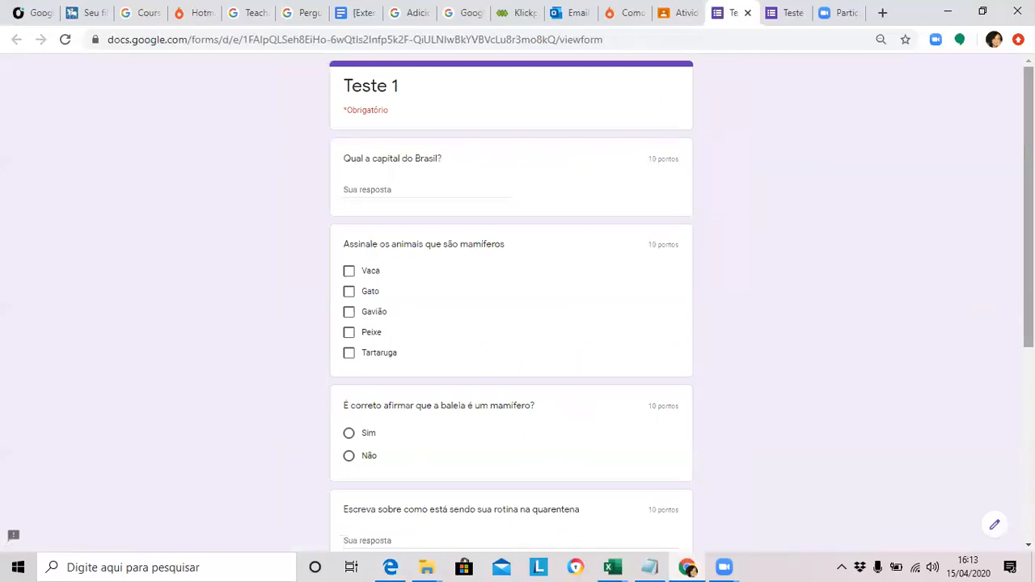
{"action": "scroll", "coordinate": [517, 299], "scroll_direction": "down", "scroll_amount": 1}
{"action": "left_click_drag", "start_coordinate": [1006, 448], "coordinate": [1023, 81]}
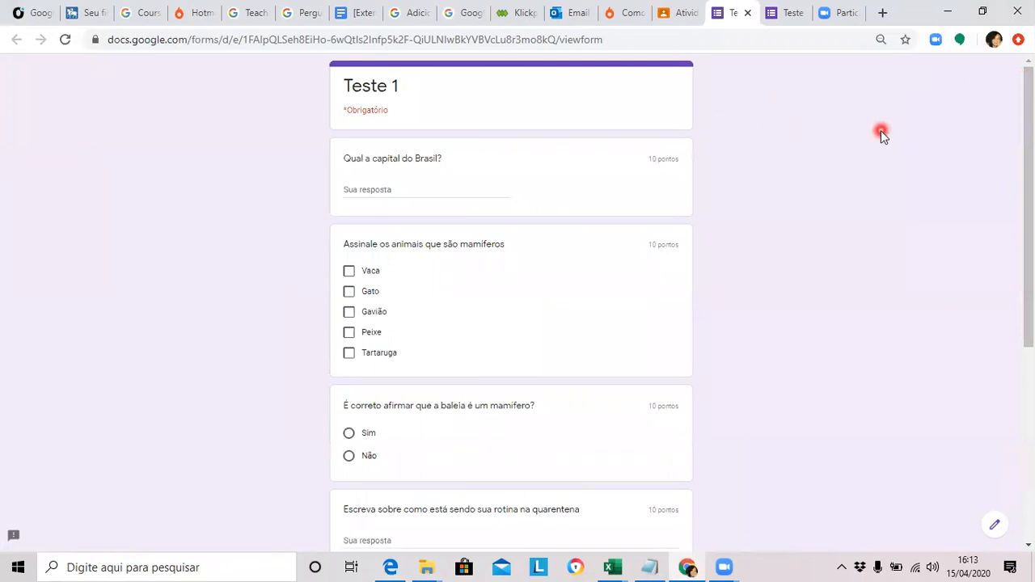
{"action": "left_click", "coordinate": [676, 15]}
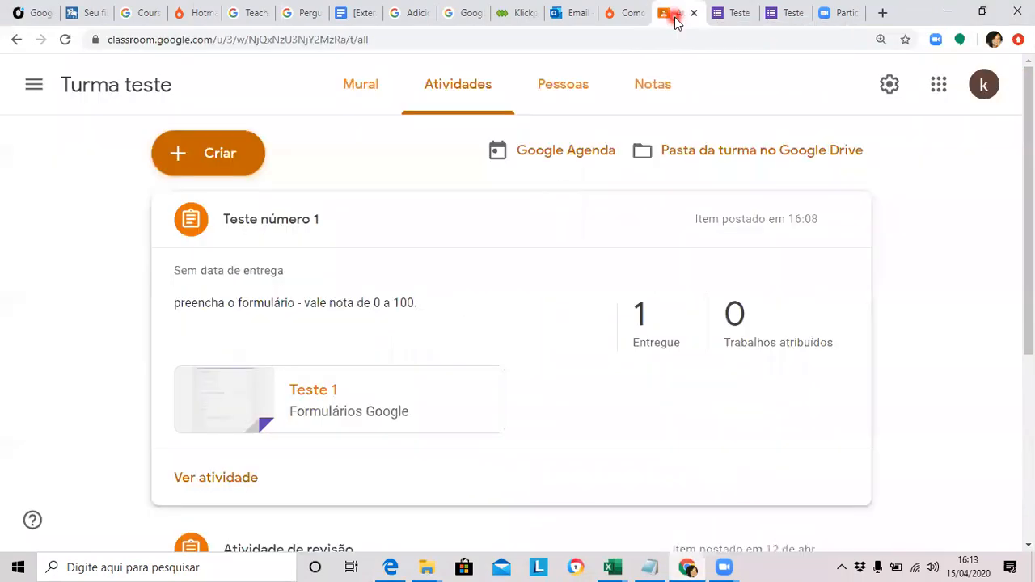
{"action": "left_click", "coordinate": [227, 482]}
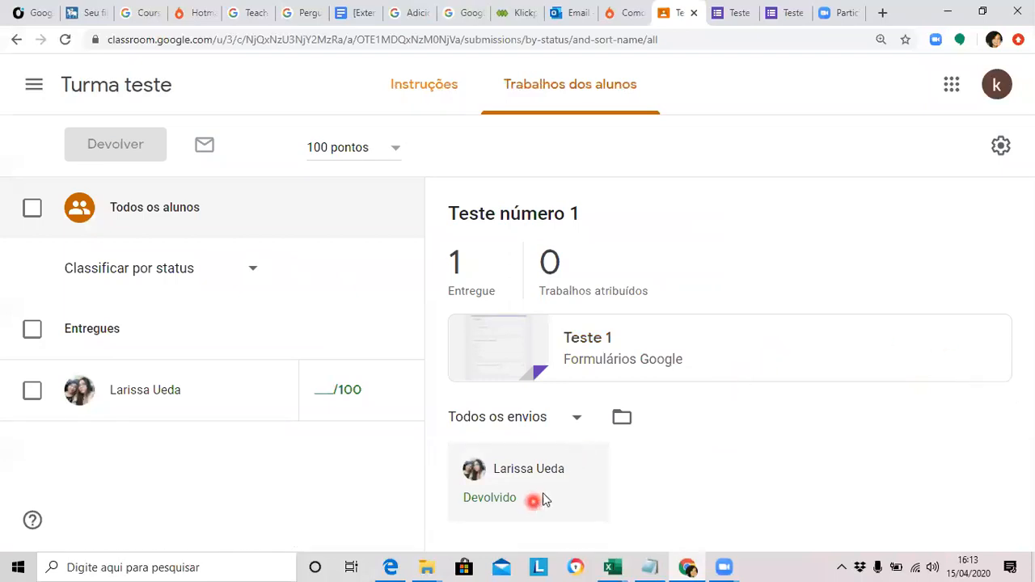
Open Google Drive from Classroom and go into the "Turma teste" folder inside the "Classroom" folder
{"action": "left_click", "coordinate": [956, 87]}
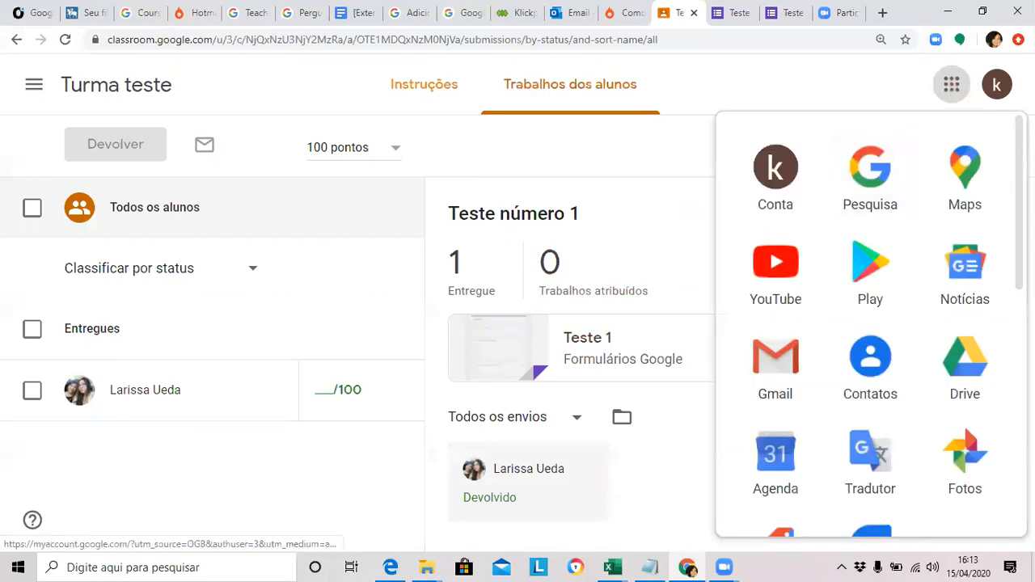
{"action": "left_click_drag", "start_coordinate": [1012, 186], "coordinate": [1012, 224]}
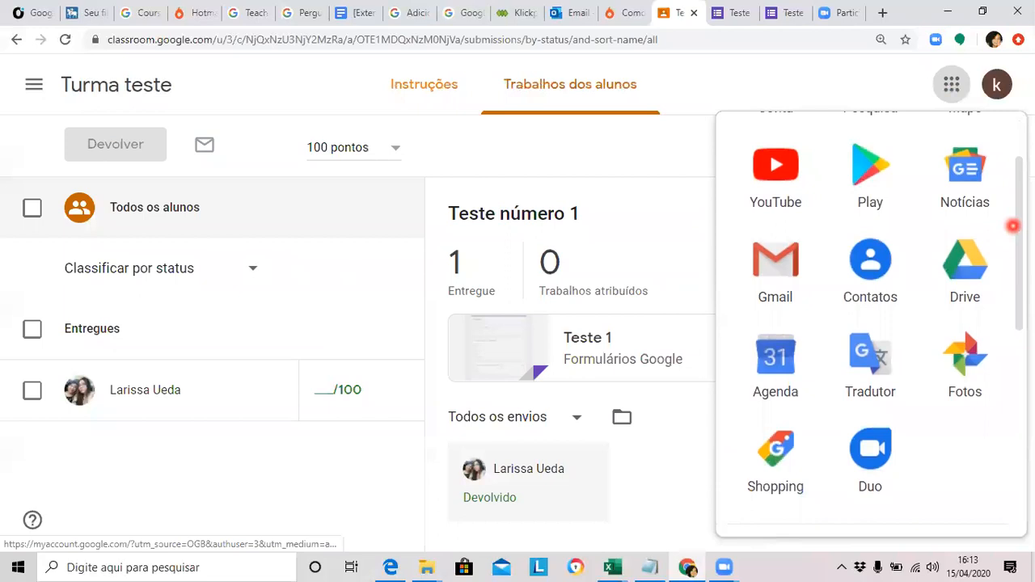
{"action": "left_click", "coordinate": [979, 265]}
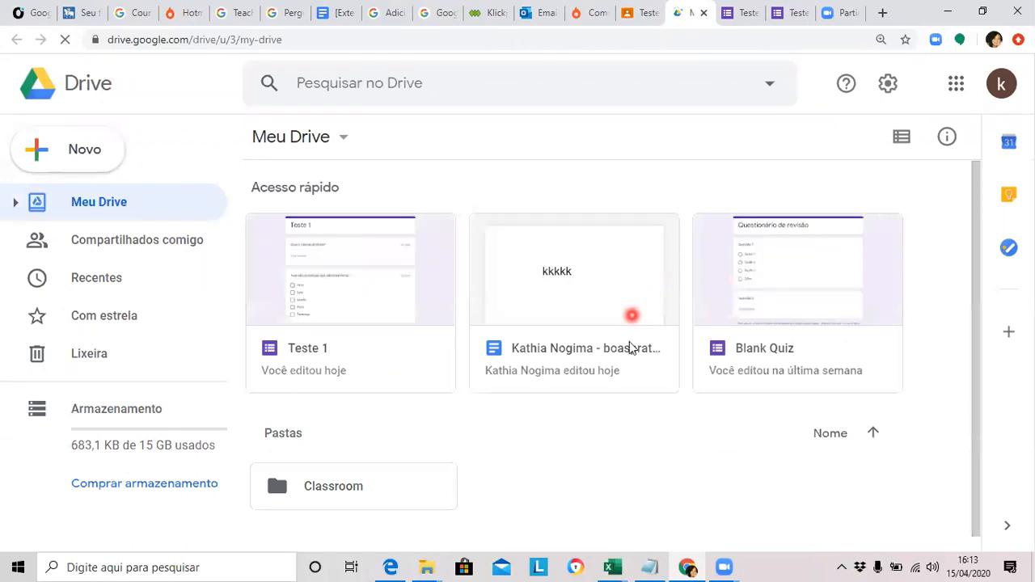
{"action": "left_click", "coordinate": [363, 485]}
{"action": "double_click", "coordinate": [363, 485]}
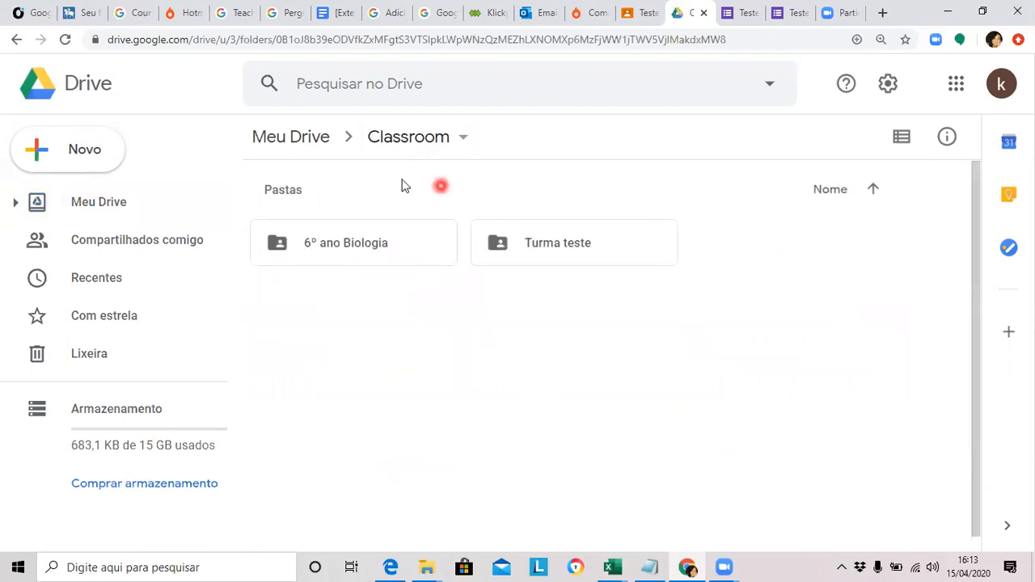
{"action": "double_click", "coordinate": [552, 254]}
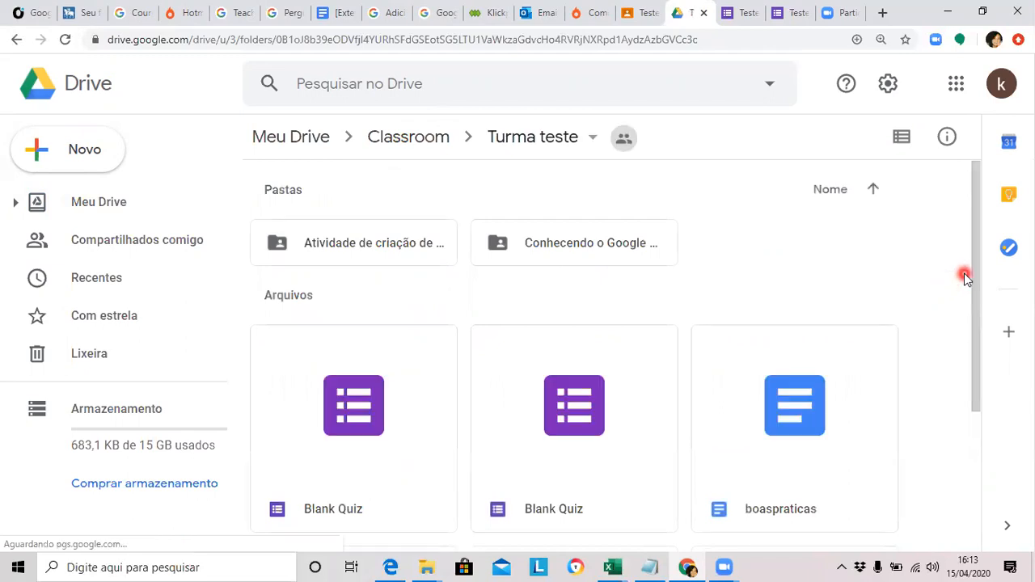
Open the "Teste 1" form for editing from the "Turma teste" folder
{"action": "left_click_drag", "start_coordinate": [974, 262], "coordinate": [959, 517]}
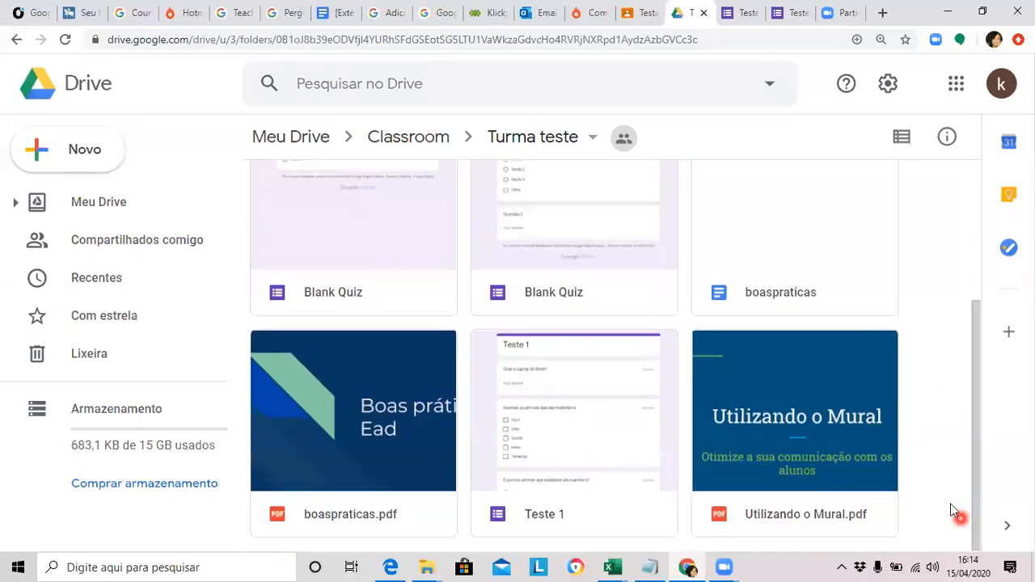
{"action": "left_click", "coordinate": [557, 456]}
{"action": "double_click", "coordinate": [558, 456]}
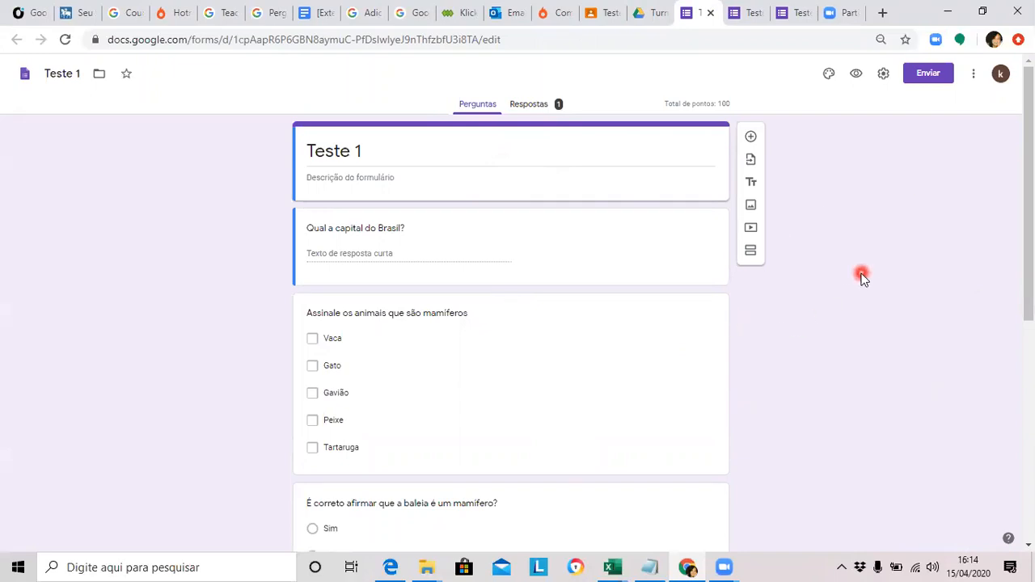
Examine the response summary of "Teste 1", including the point distribution, frequently missed questions and answer charts
{"action": "left_click", "coordinate": [471, 108]}
{"action": "left_click", "coordinate": [533, 114]}
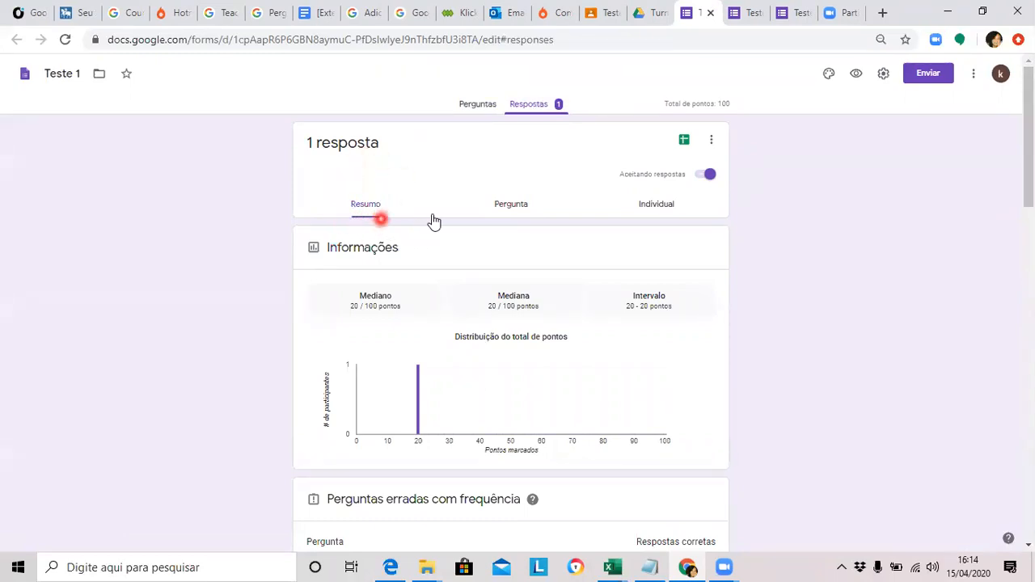
{"action": "left_click_drag", "start_coordinate": [1024, 152], "coordinate": [1018, 484]}
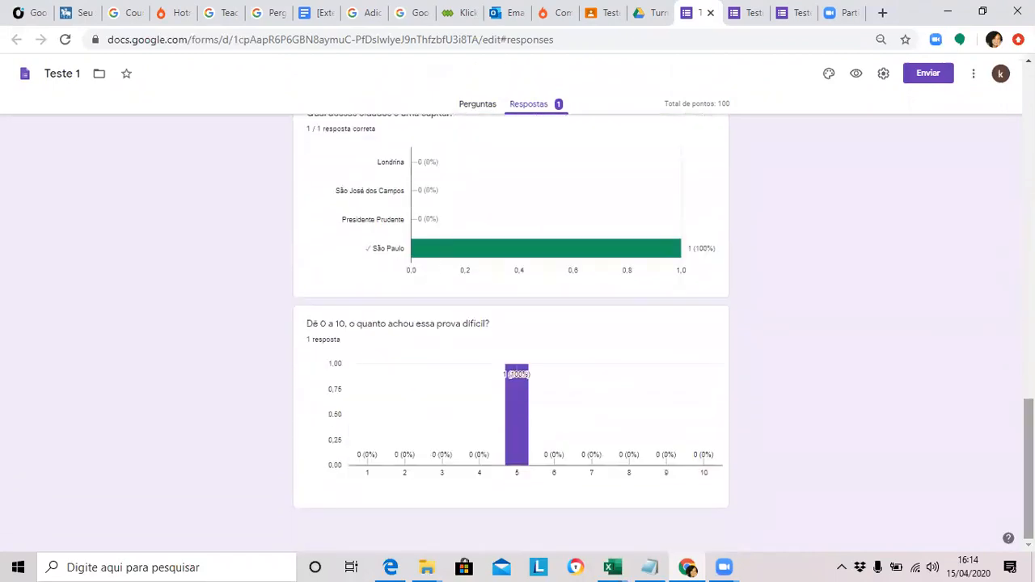
{"action": "left_click_drag", "start_coordinate": [1027, 509], "coordinate": [1027, 245]}
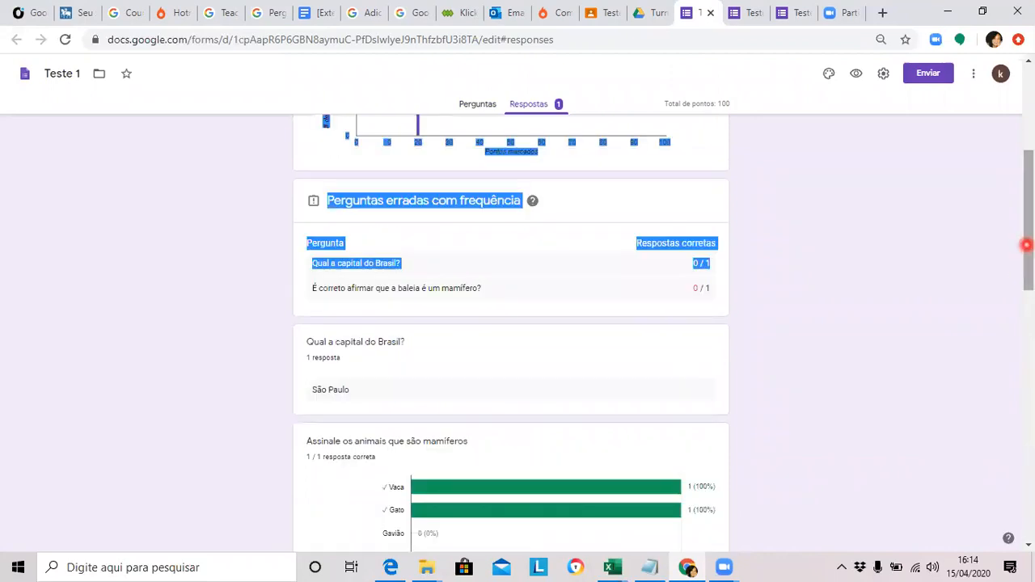
{"action": "left_click_drag", "start_coordinate": [1029, 165], "coordinate": [1028, 79]}
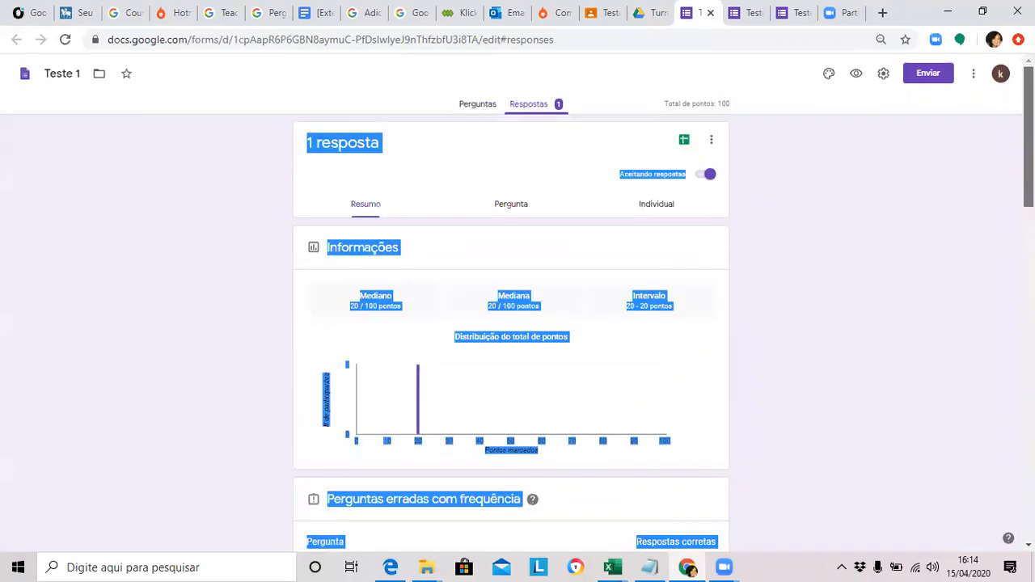
View the individual response, then the responses by question for "Escreva sobre como está sendo sua rotina na quarentena"
{"action": "left_click", "coordinate": [669, 212]}
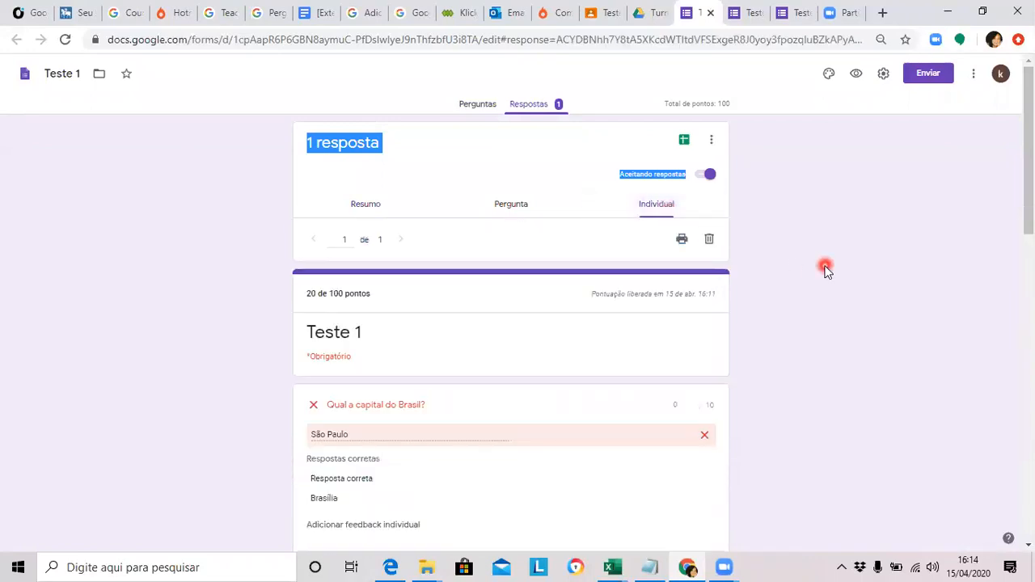
{"action": "mouse_move", "coordinate": [1029, 154]}
{"action": "left_mouse_down"}
{"action": "mouse_move", "coordinate": [1029, 177]}
{"action": "mouse_move", "coordinate": [1029, 168]}
{"action": "left_mouse_up"}
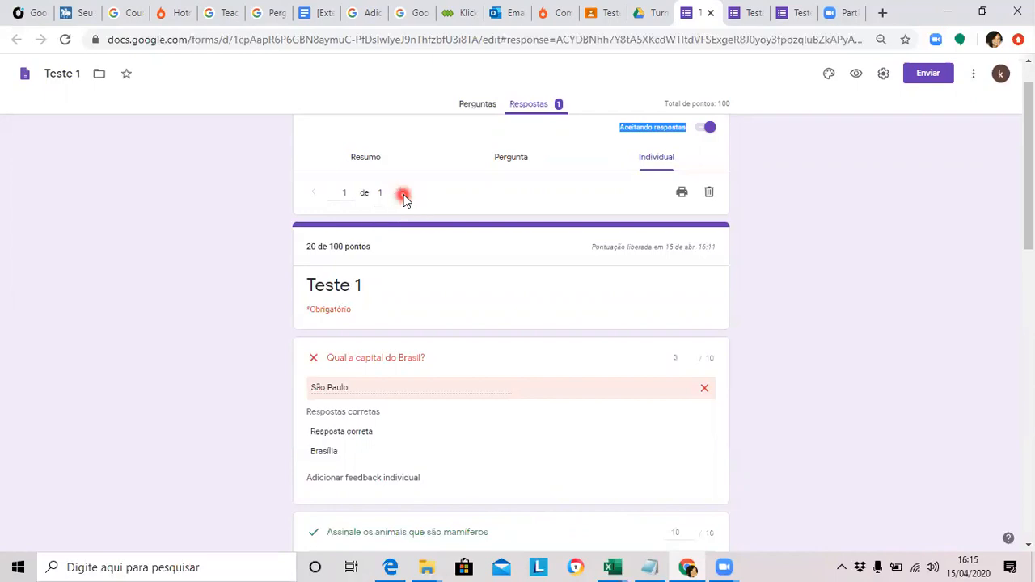
{"action": "left_click", "coordinate": [510, 165]}
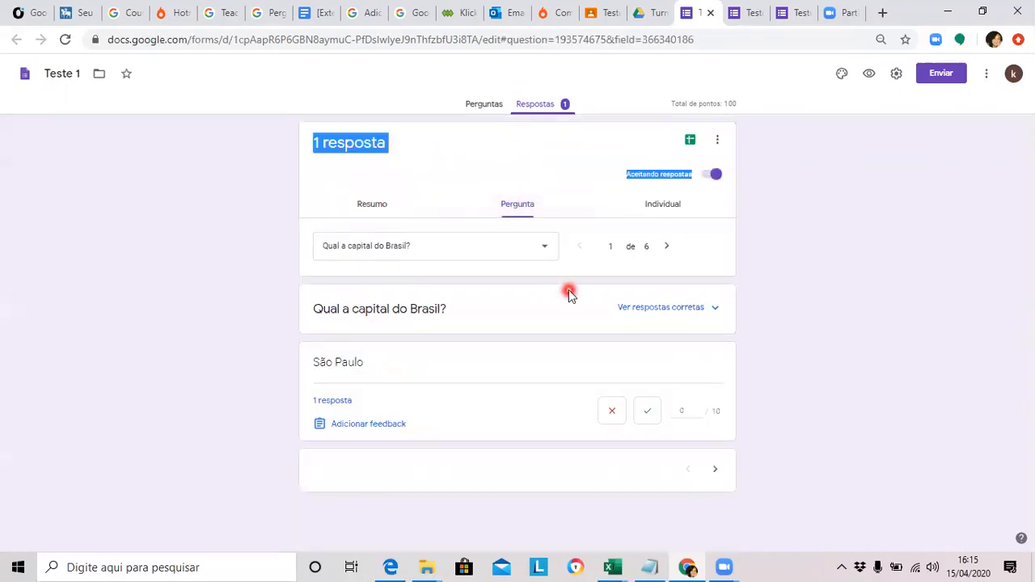
{"action": "left_click", "coordinate": [548, 250]}
{"action": "left_click", "coordinate": [498, 329]}
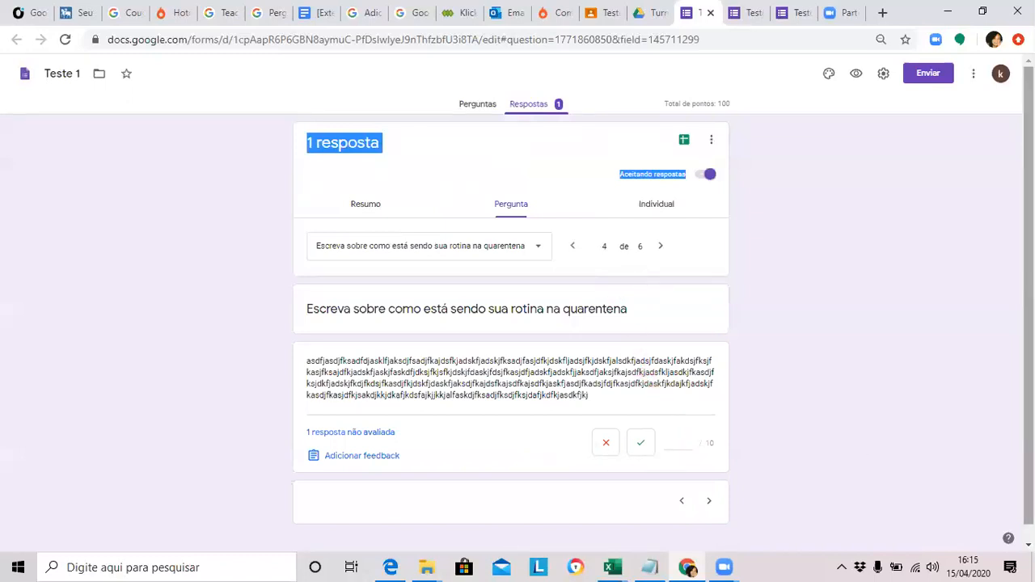
{"action": "scroll", "coordinate": [1027, 411], "scroll_direction": "down", "scroll_amount": 1}
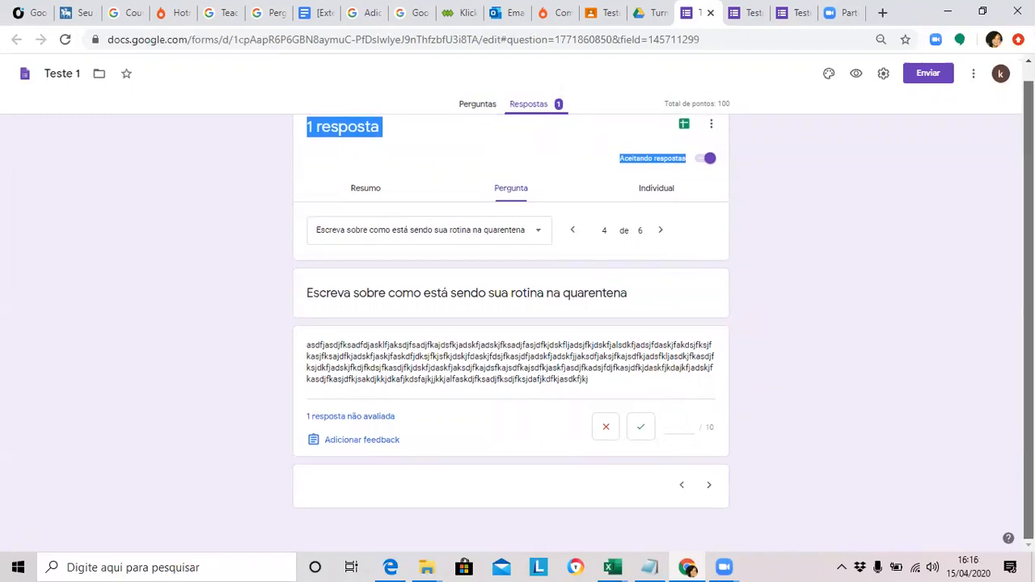
{"action": "scroll", "coordinate": [752, 212], "scroll_direction": "up", "scroll_amount": 1}
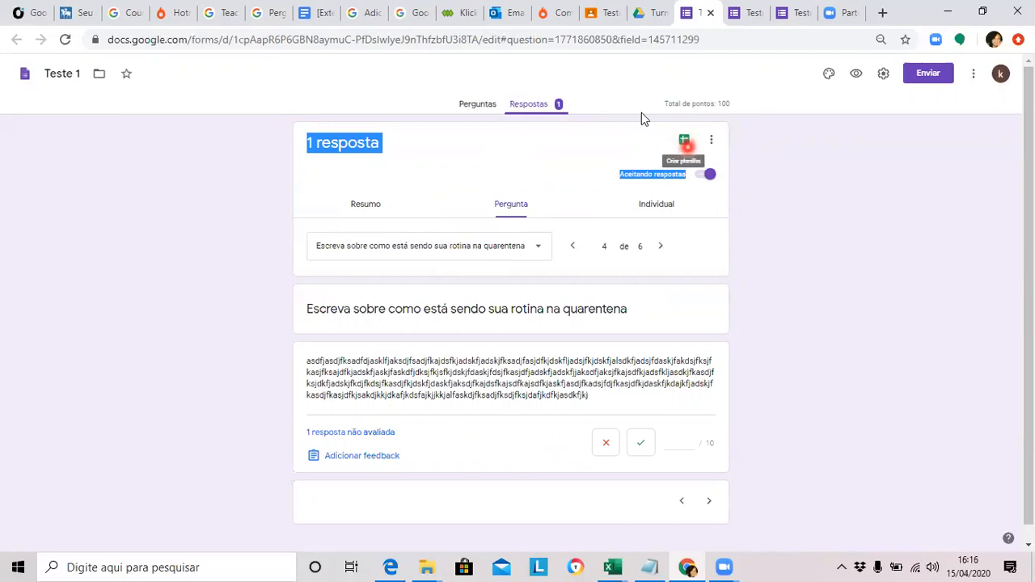
Create a new spreadsheet "Teste 1 (respostas)" from the form's responses, view it and close it
{"action": "left_click", "coordinate": [682, 143]}
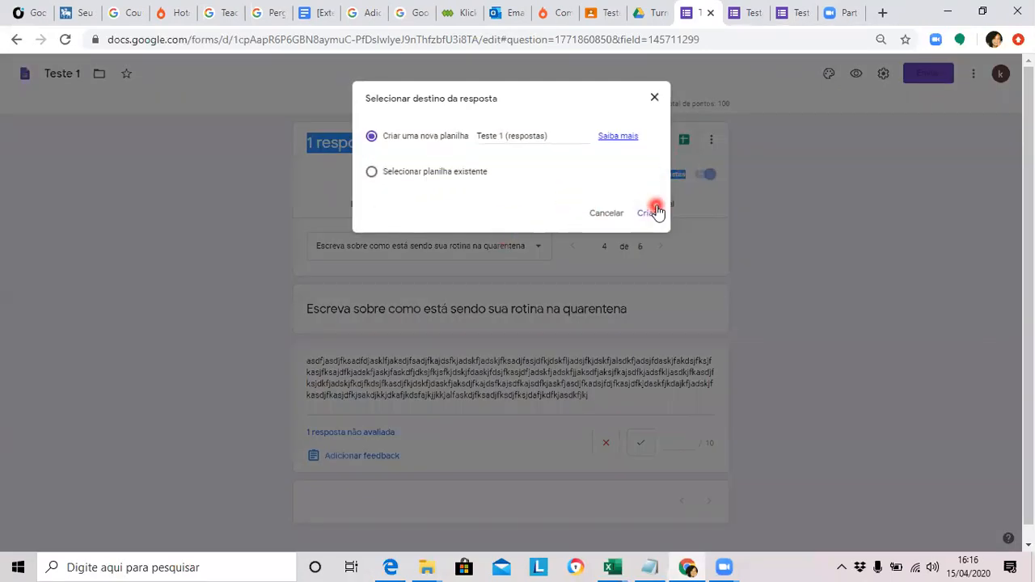
{"action": "left_click", "coordinate": [652, 213]}
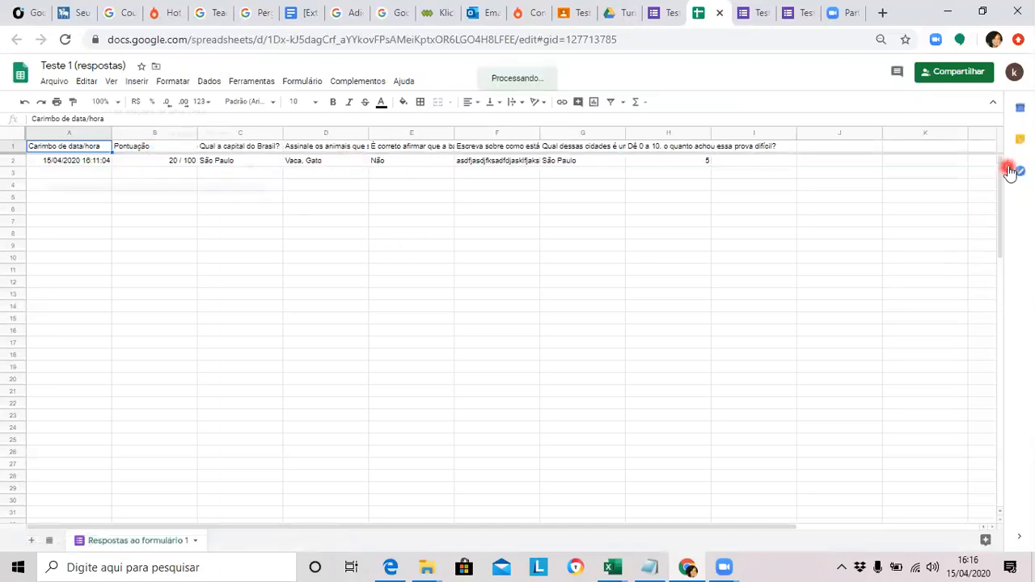
{"action": "left_click", "coordinate": [247, 168]}
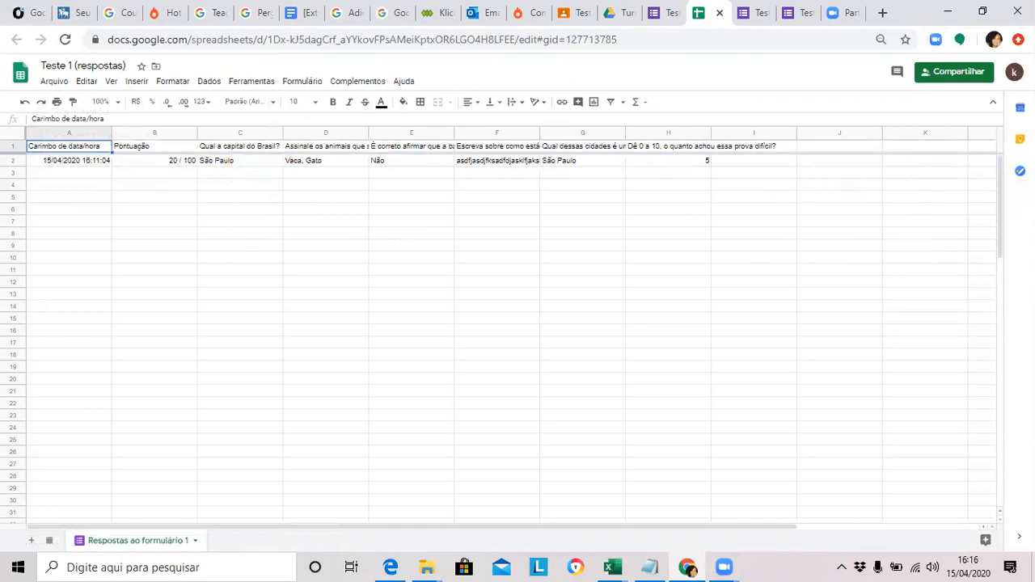
{"action": "left_click", "coordinate": [1001, 187]}
{"action": "left_click", "coordinate": [720, 15]}
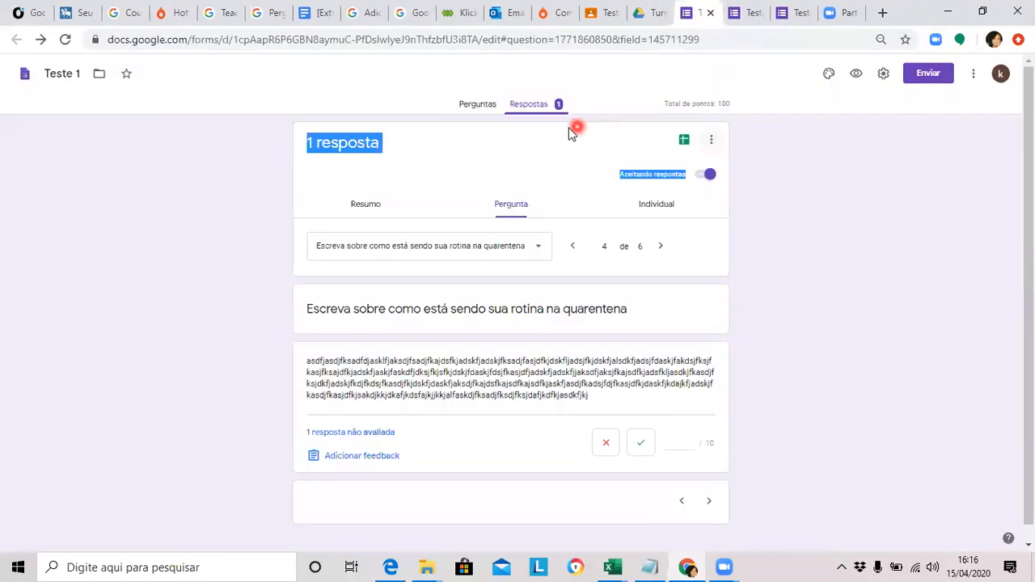
View the individual response in the form again, then return to the student work of "Teste número 1" in Classroom
{"action": "left_click", "coordinate": [661, 212]}
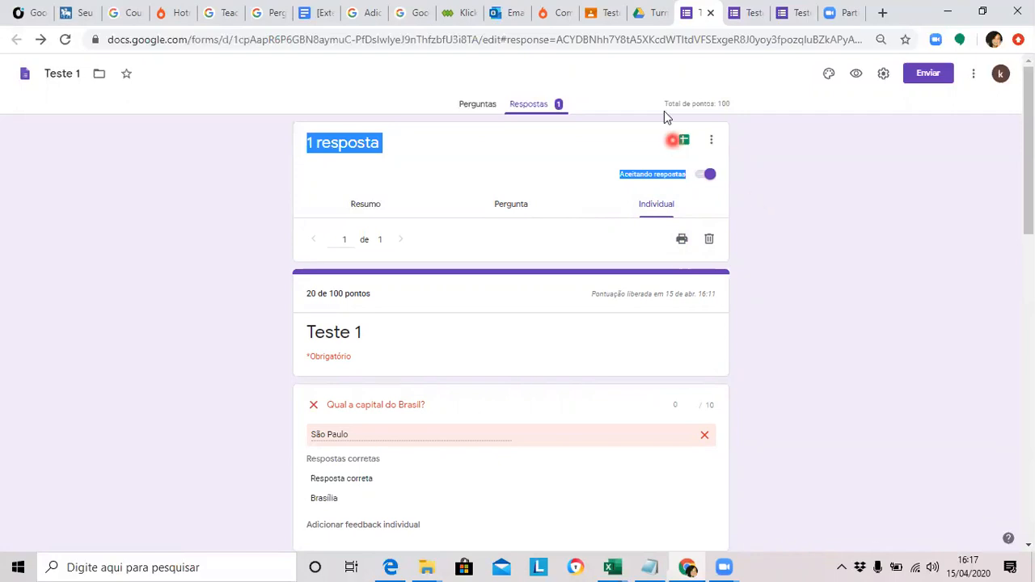
{"action": "left_click", "coordinate": [600, 22]}
{"action": "left_click", "coordinate": [736, 269]}
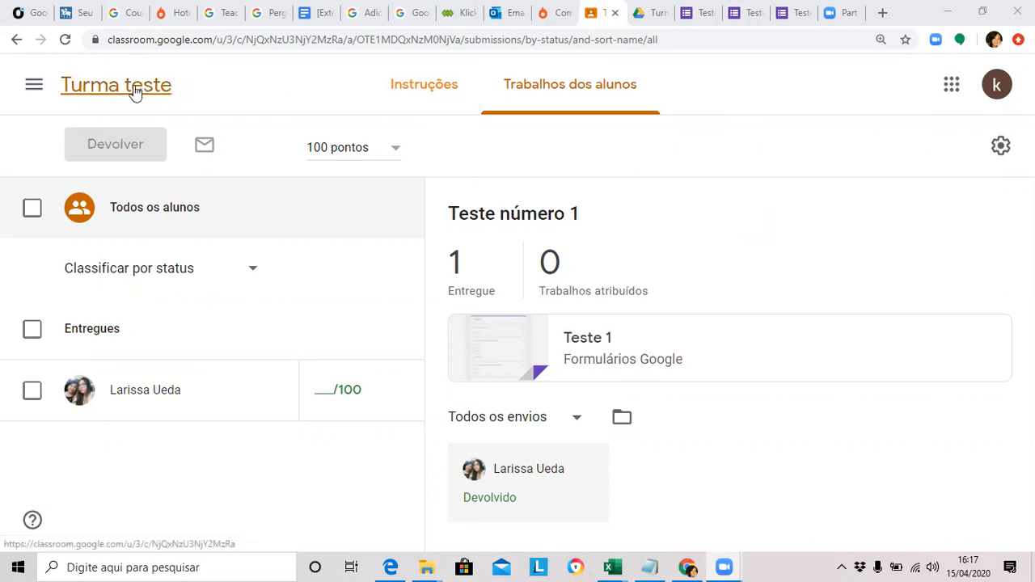
Open the stream of Turma teste and look through its posted activities
{"action": "left_click", "coordinate": [81, 84]}
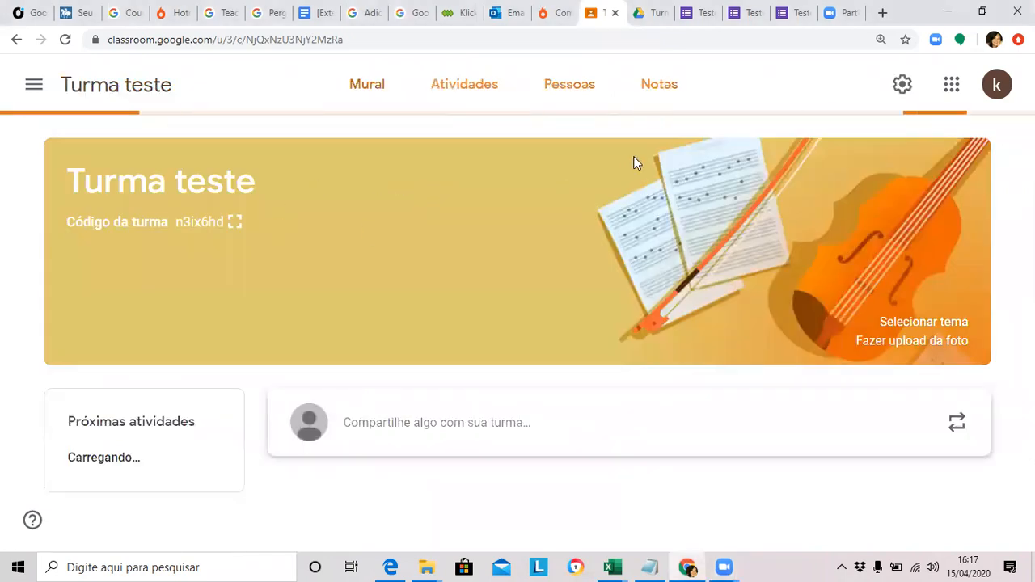
{"action": "scroll", "coordinate": [518, 310], "scroll_direction": "down", "scroll_amount": 2}
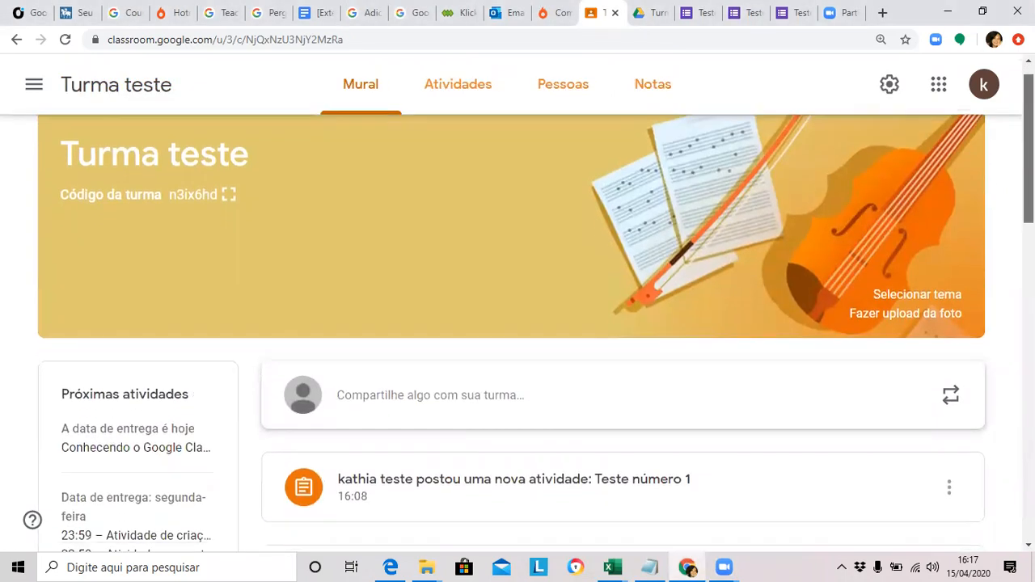
{"action": "scroll", "coordinate": [518, 310], "scroll_direction": "down", "scroll_amount": 1}
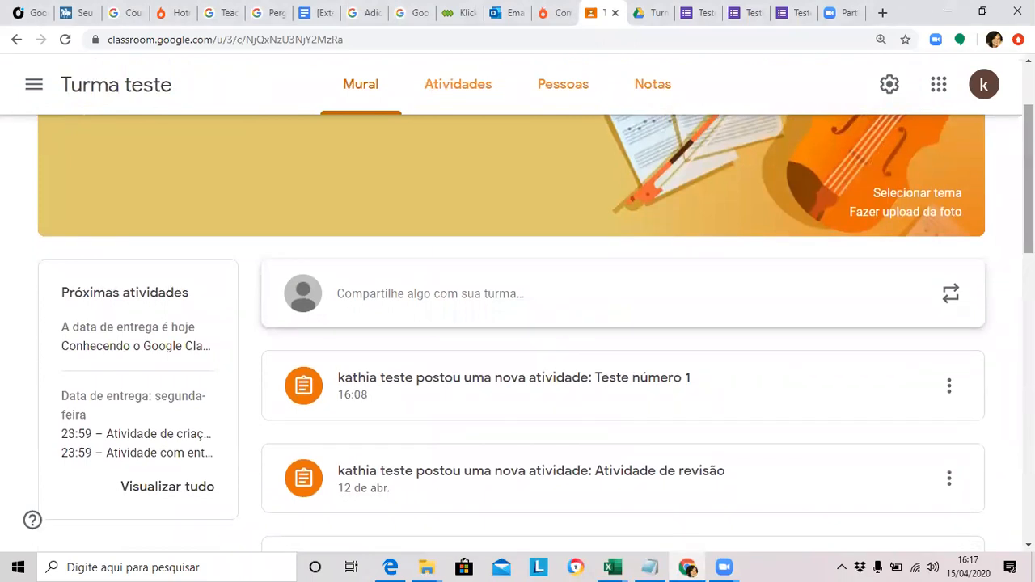
{"action": "scroll", "coordinate": [517, 324], "scroll_direction": "down", "scroll_amount": 3}
{"action": "left_click_drag", "start_coordinate": [1029, 211], "coordinate": [1029, 301]}
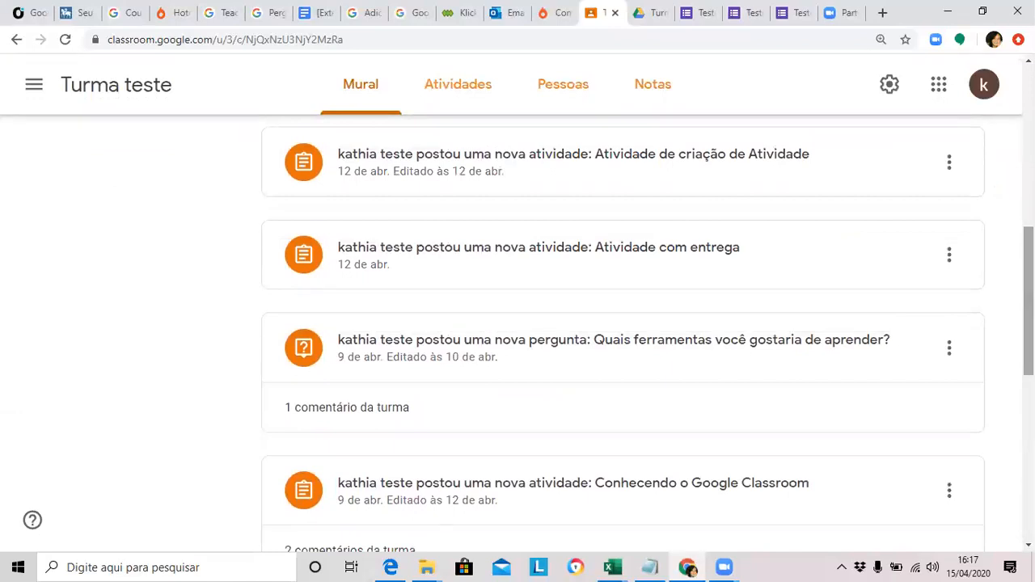